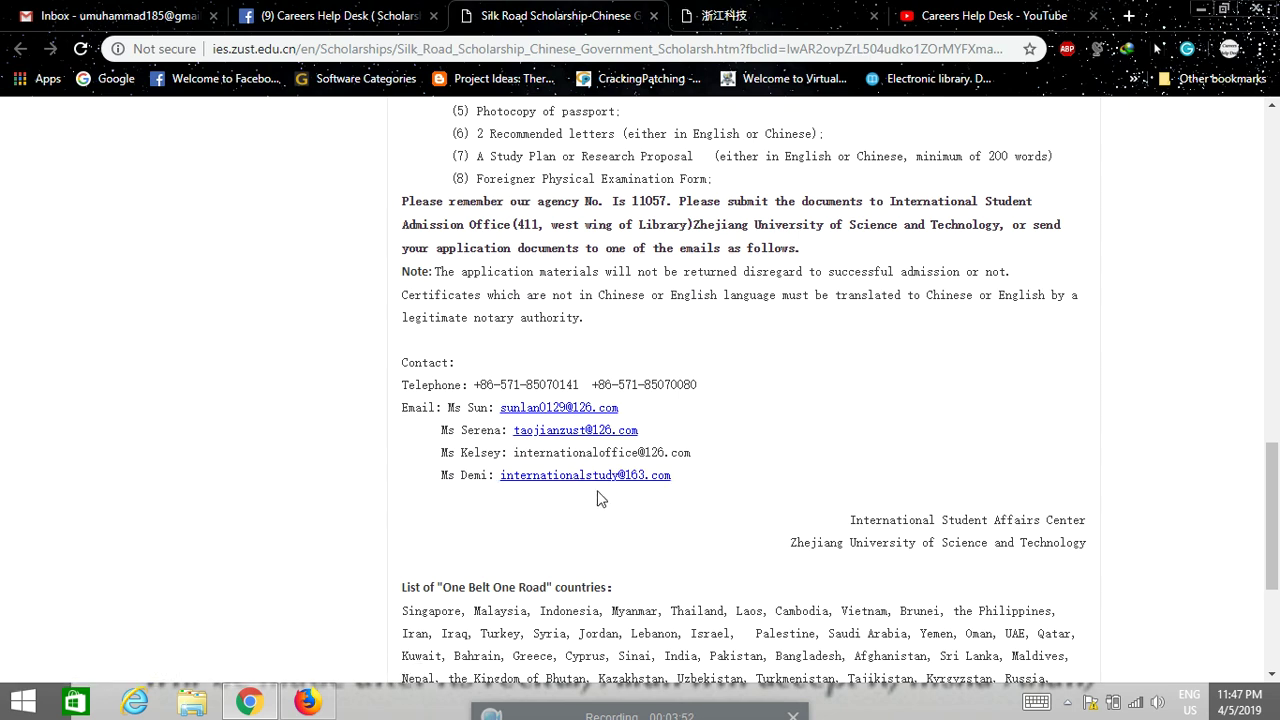
Review the scholarship coverage, application documents, submission contacts and eligible countries on the Silk Road Scholarship page
scroll(684, 494, "up", 15)
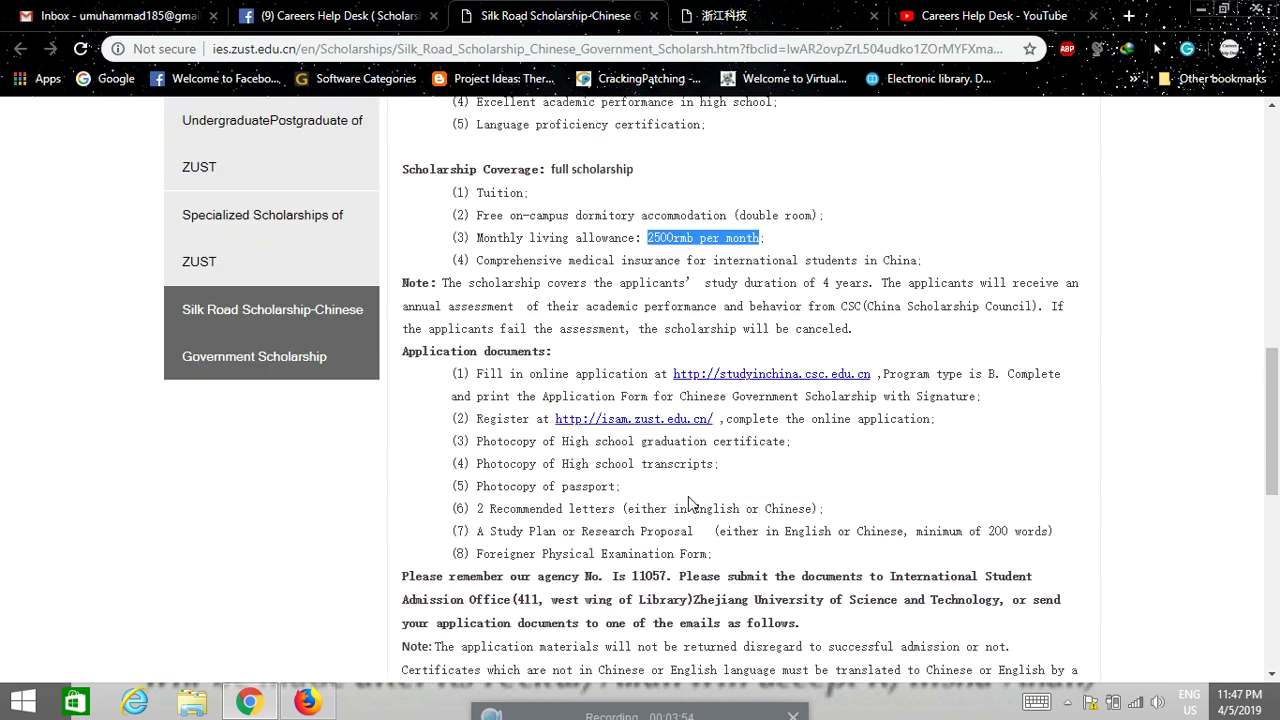
scroll(672, 522, "down", 2)
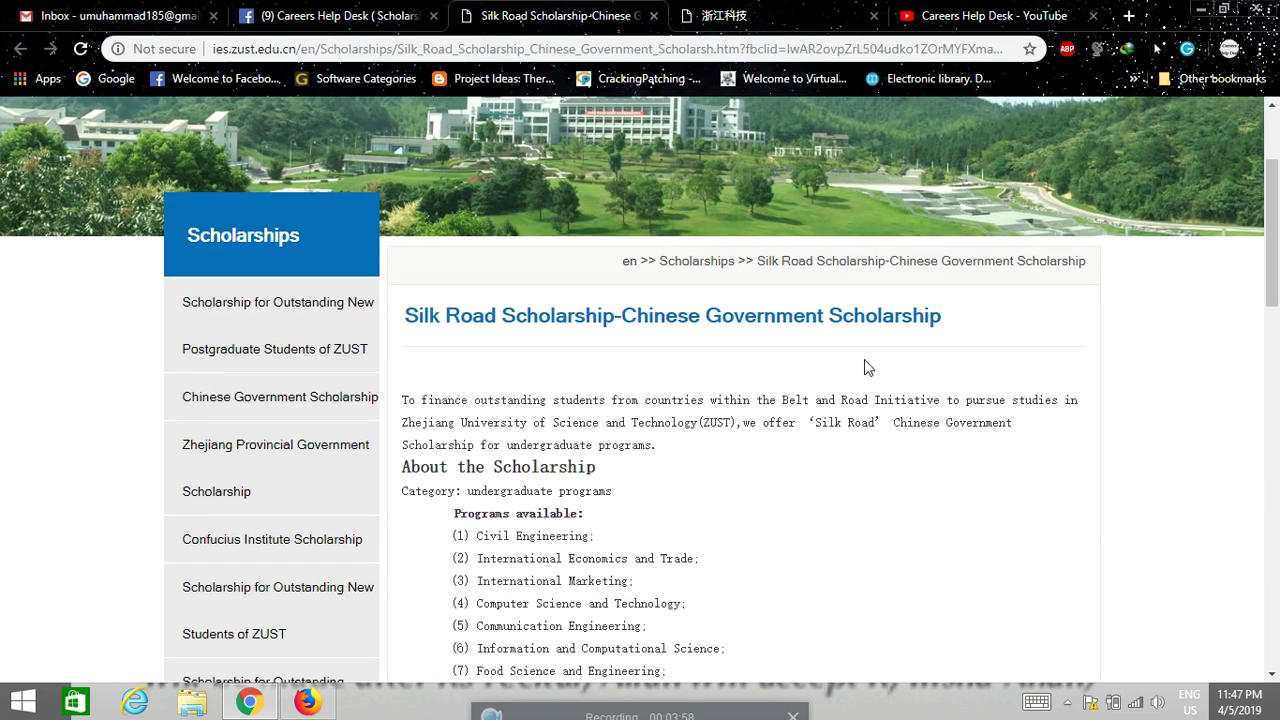
scroll(720, 418, "down", 10)
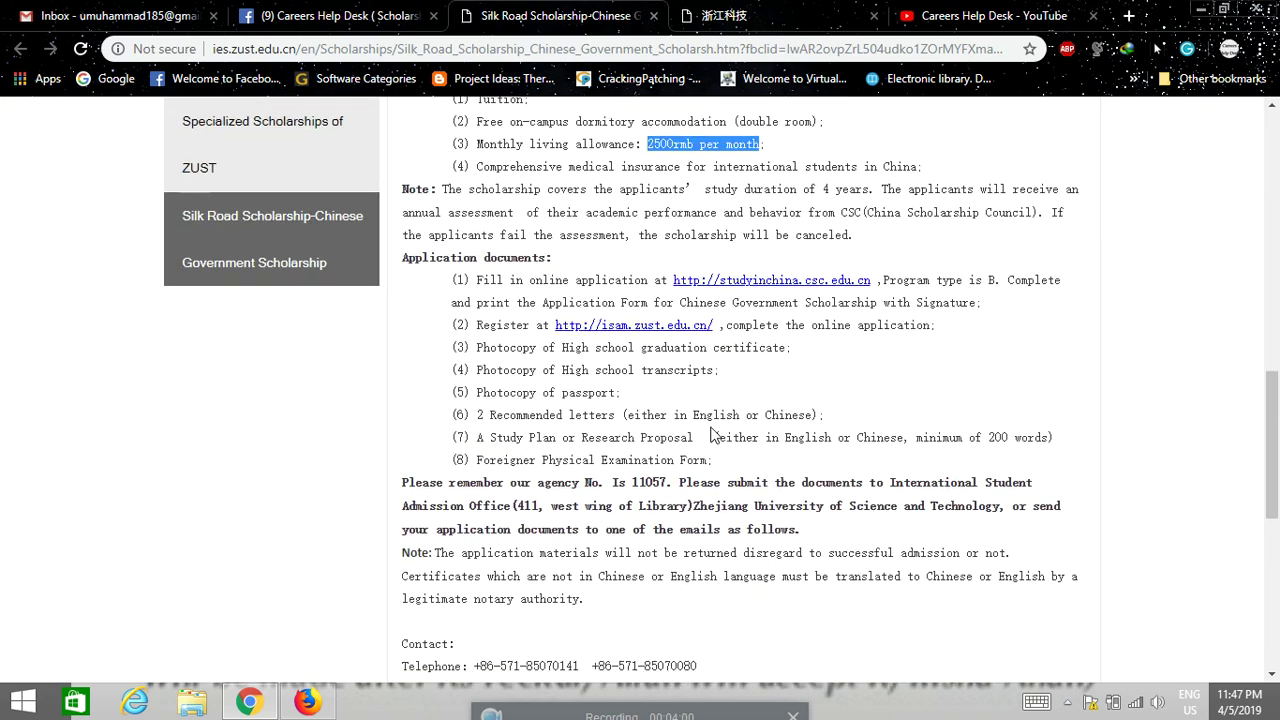
scroll(712, 432, "down", 2)
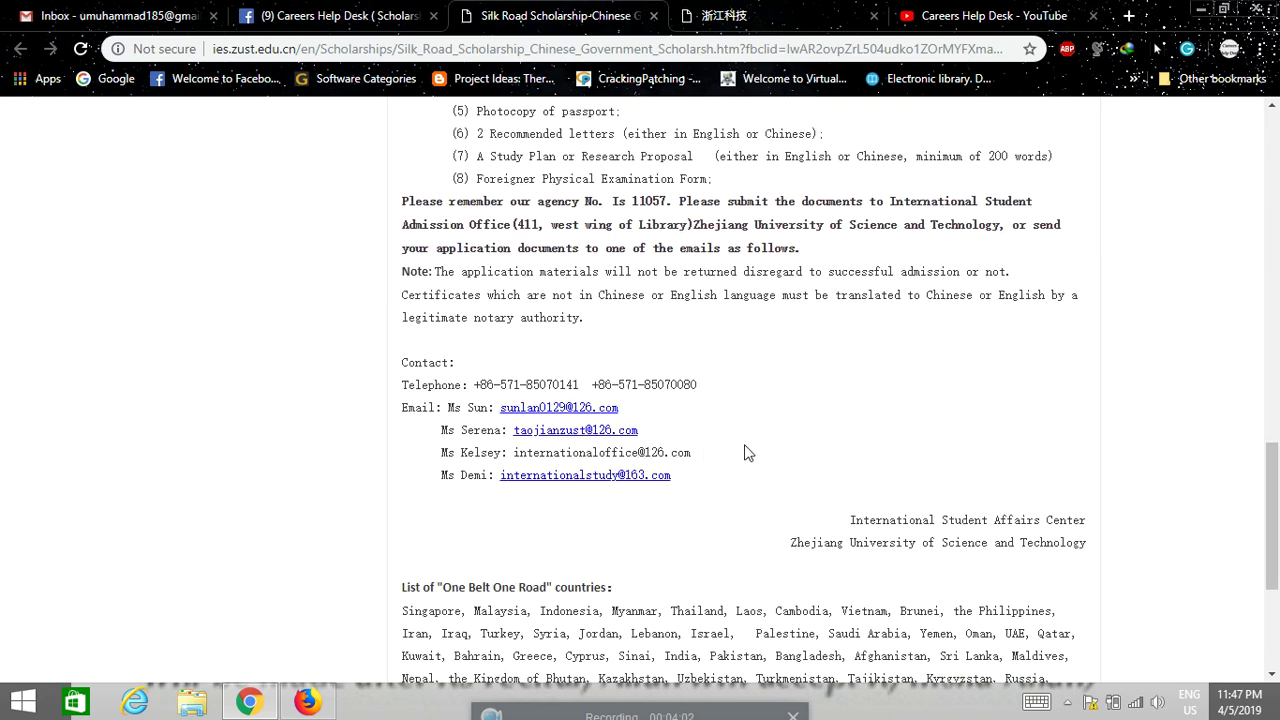
scroll(740, 462, "down", 1)
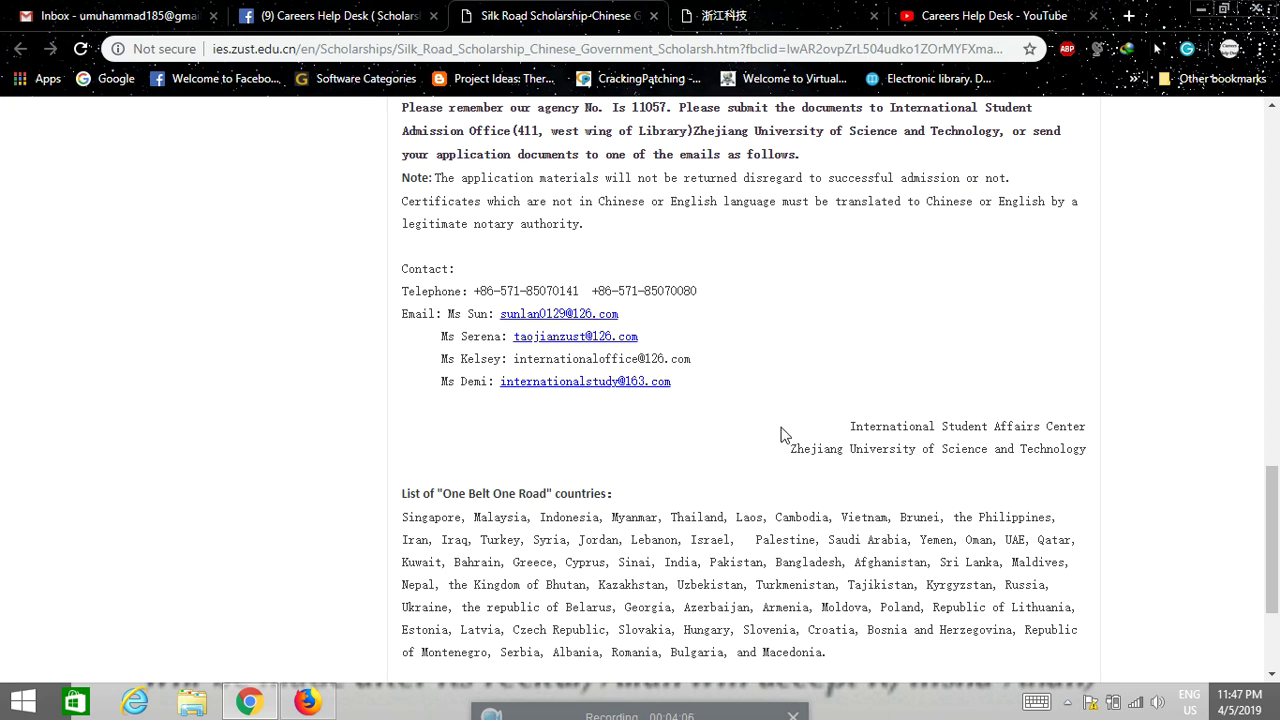
scroll(783, 435, "up", 4)
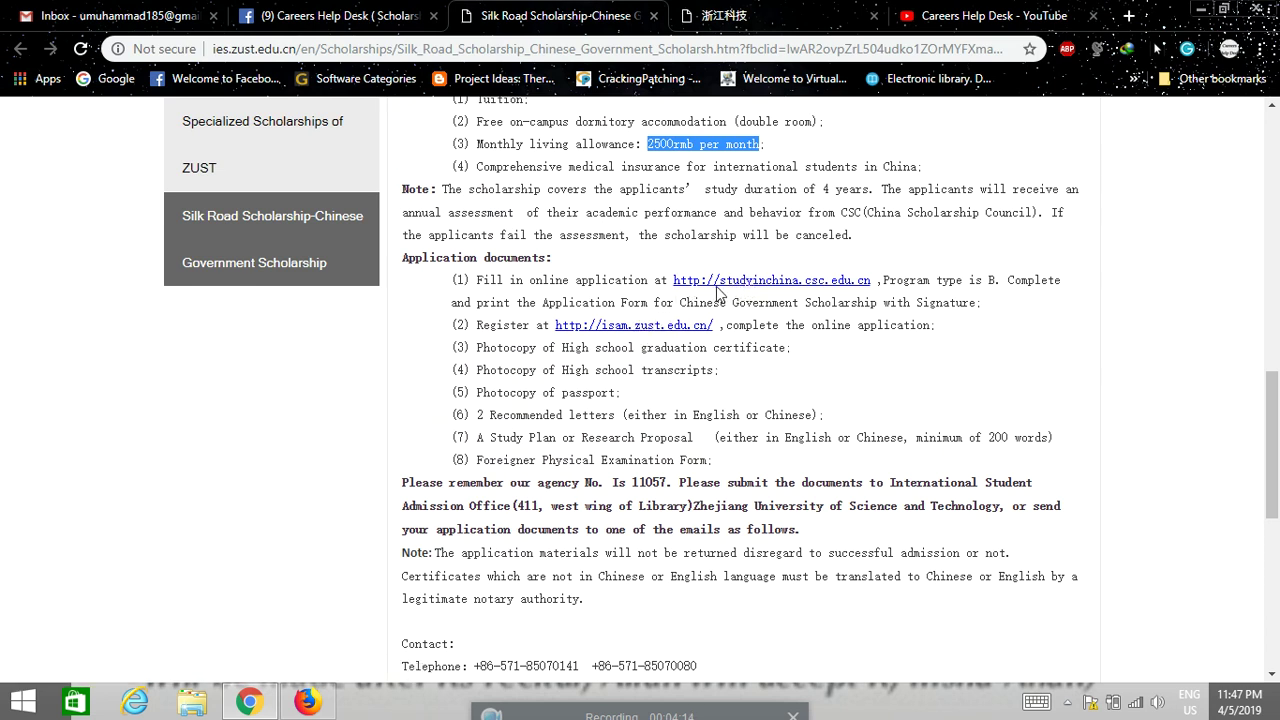
Open the isam.zust.edu.cn application site, switch it to English and go to the account registration form
left_click(624, 326)
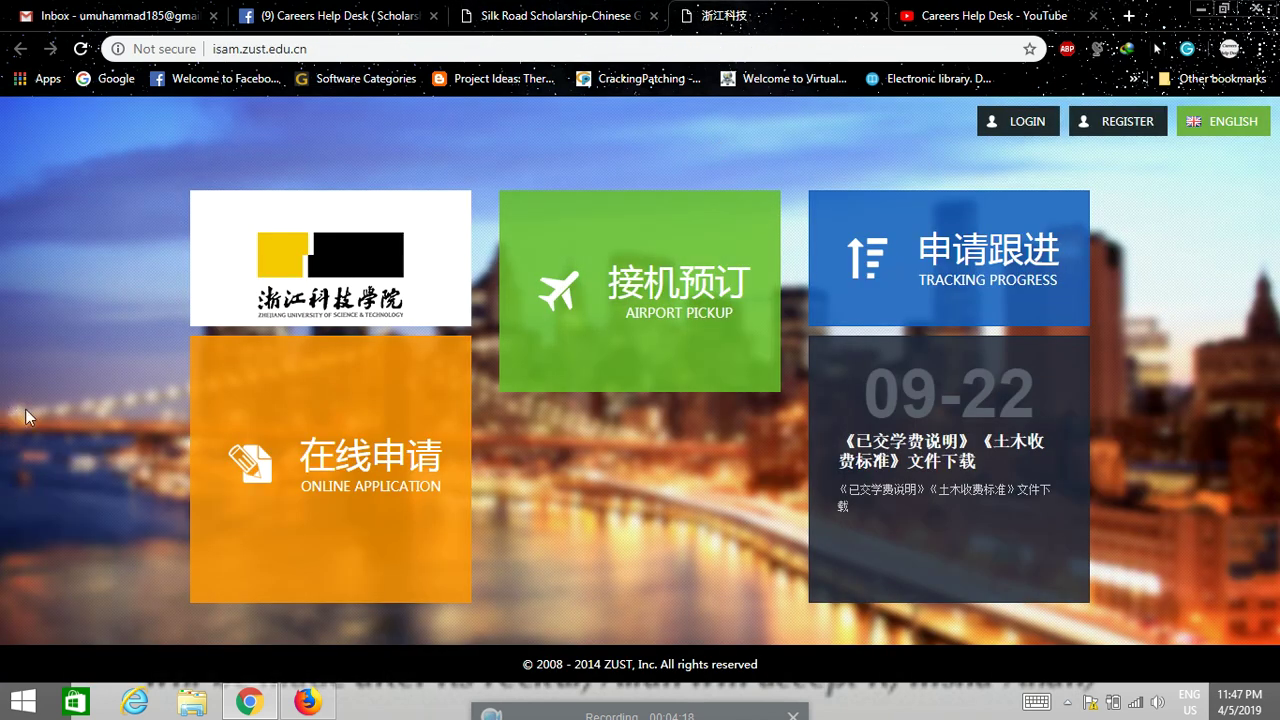
left_click(80, 48)
left_click(1208, 124)
left_click(1106, 124)
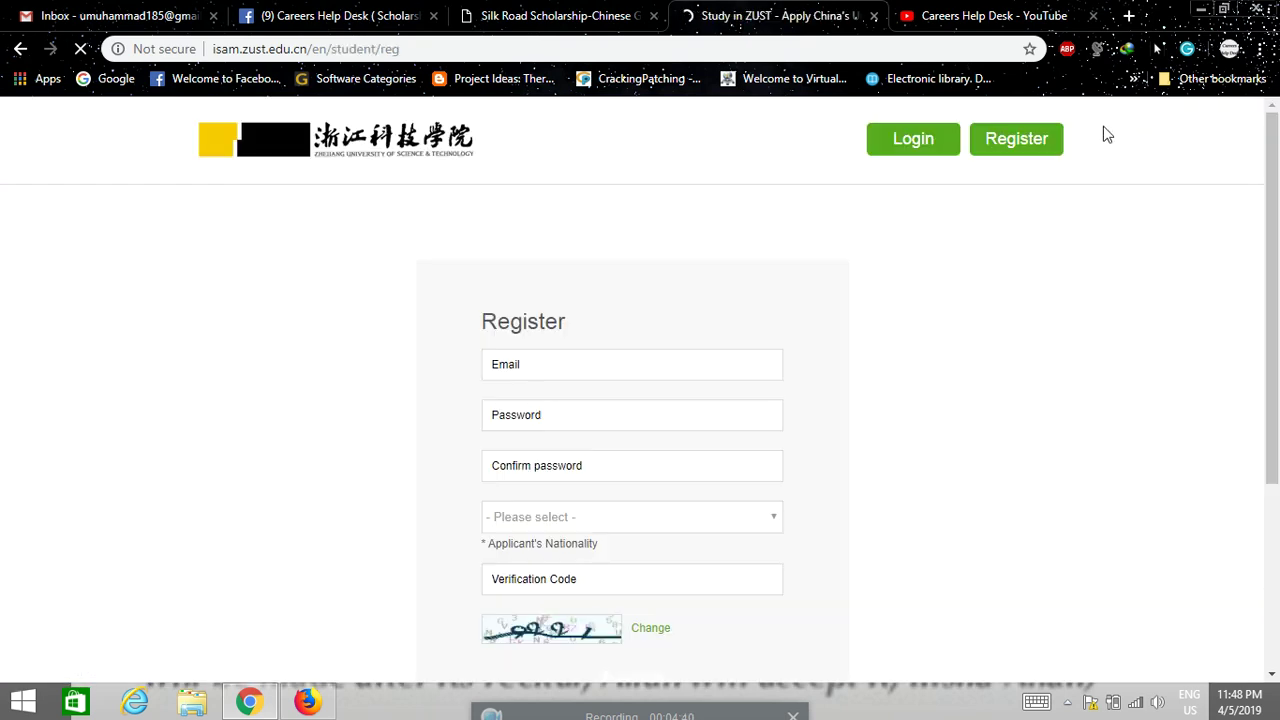
Fill in the applicant's email, the account password and the password confirmation on the registration form
scroll(650, 281, "down", 1)
left_click(595, 281)
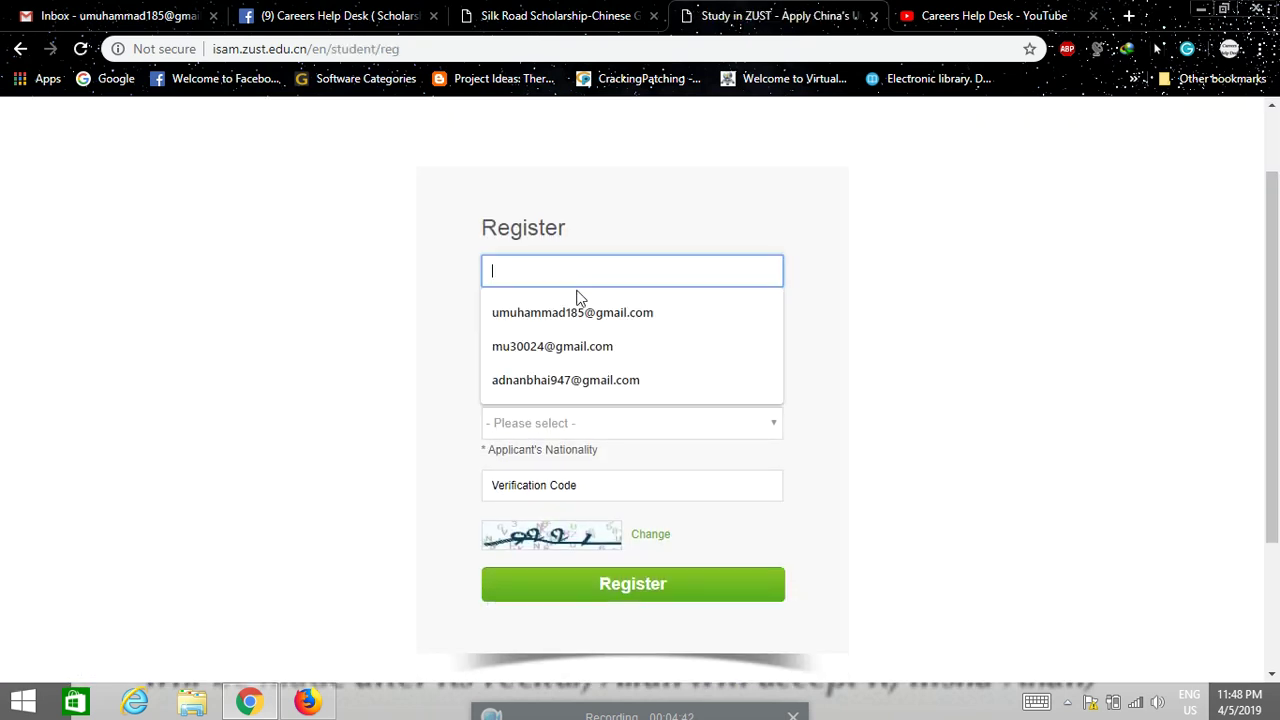
left_click(586, 309)
left_click(591, 325)
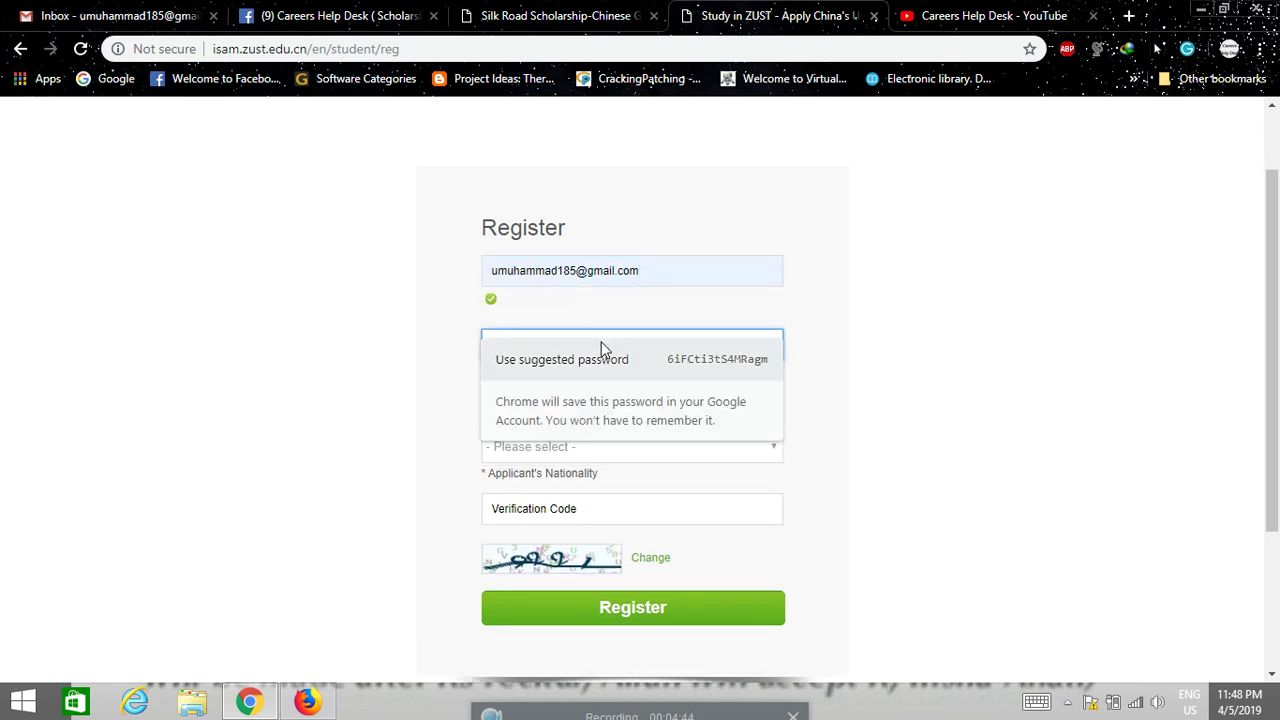
type("•••••••")
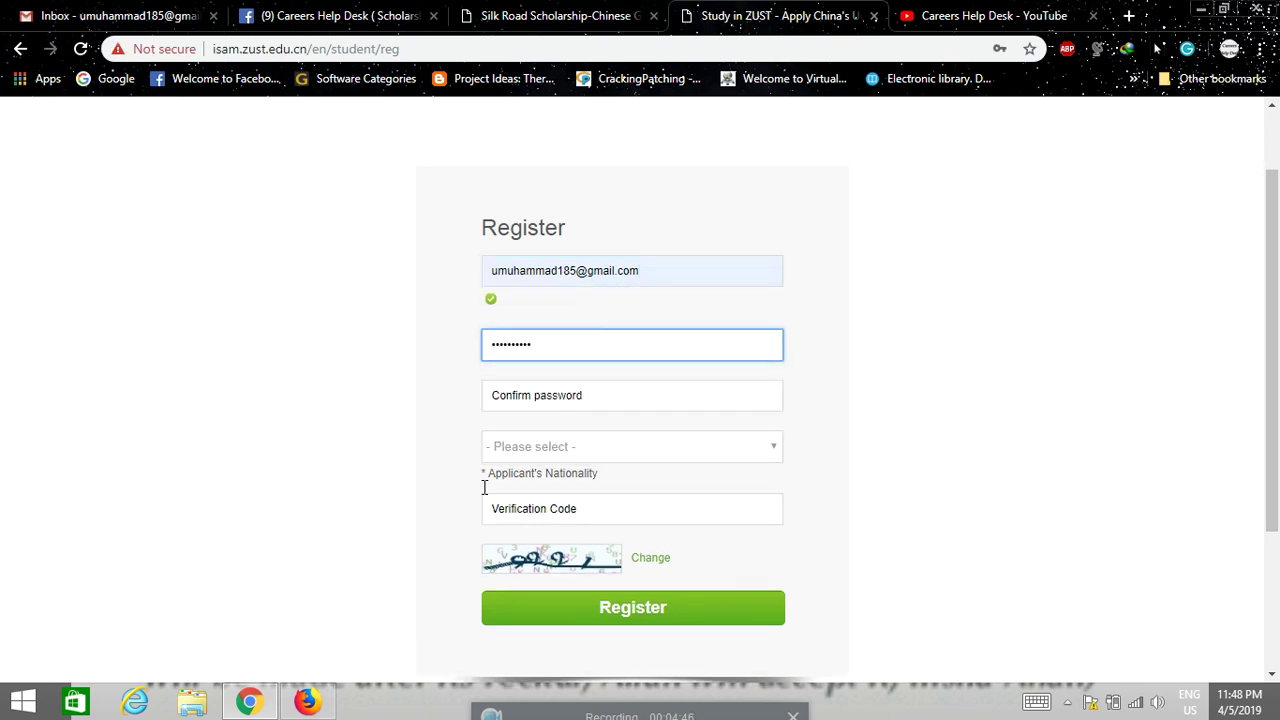
left_click(586, 396)
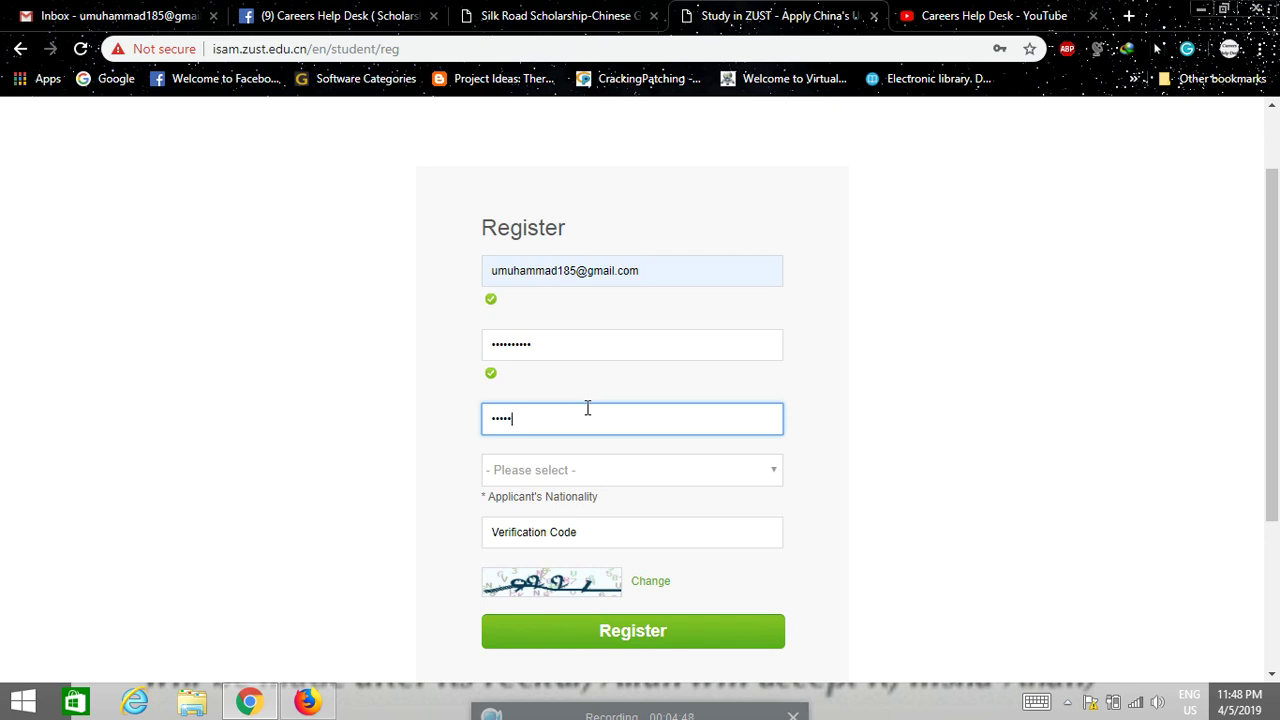
Set the applicant's nationality to Pakistan
left_click(597, 473)
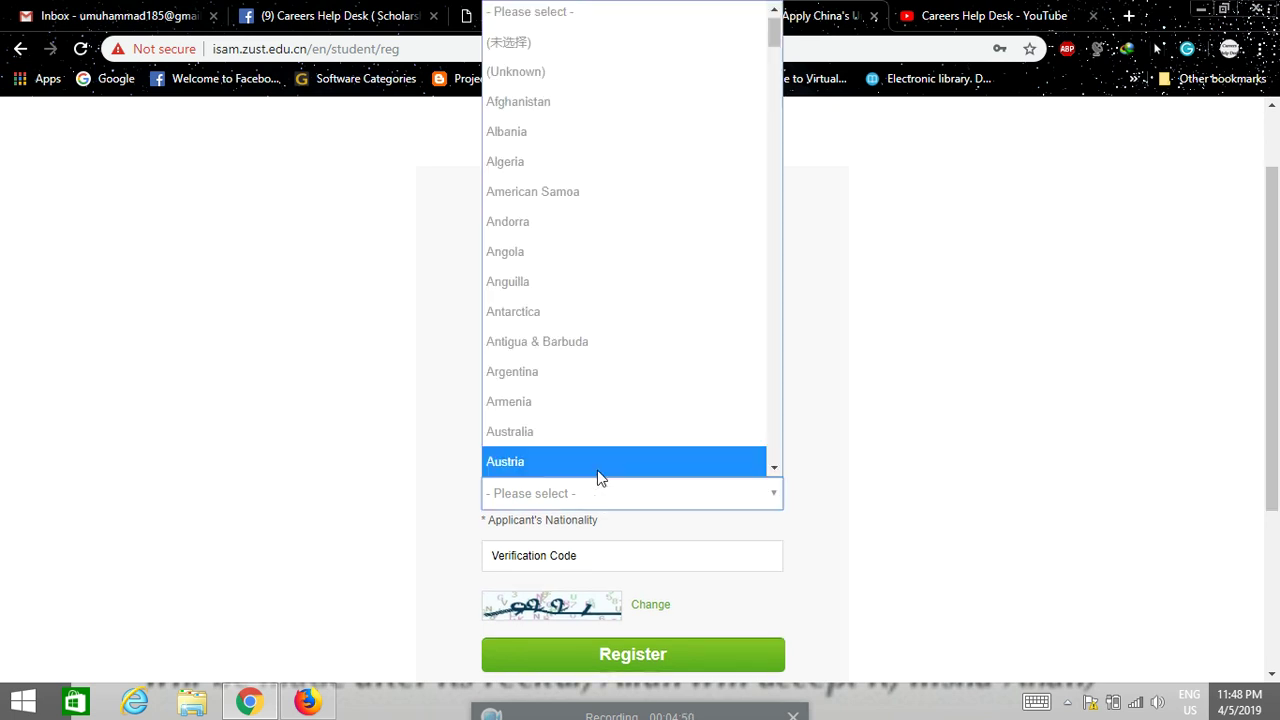
type("pak")
key("Return")
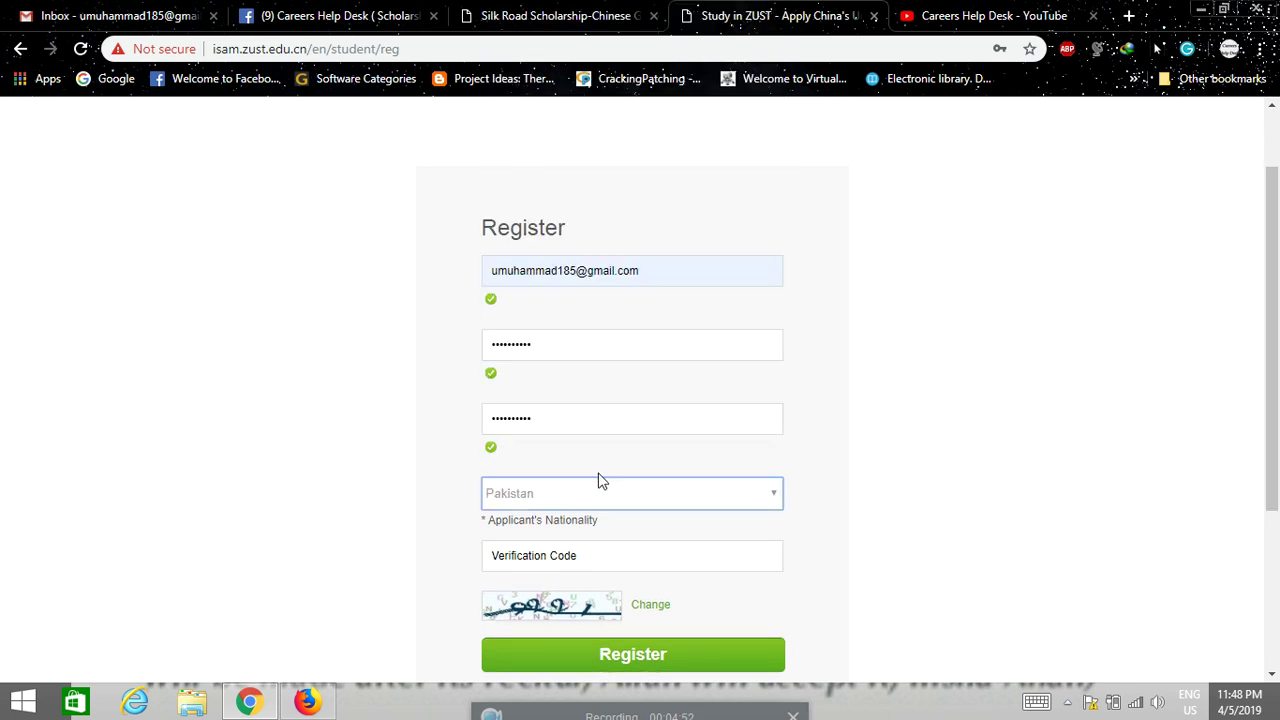
Enter the verification code from the image, submit the registration and save the login in the browser
scroll(904, 427, "down", 3)
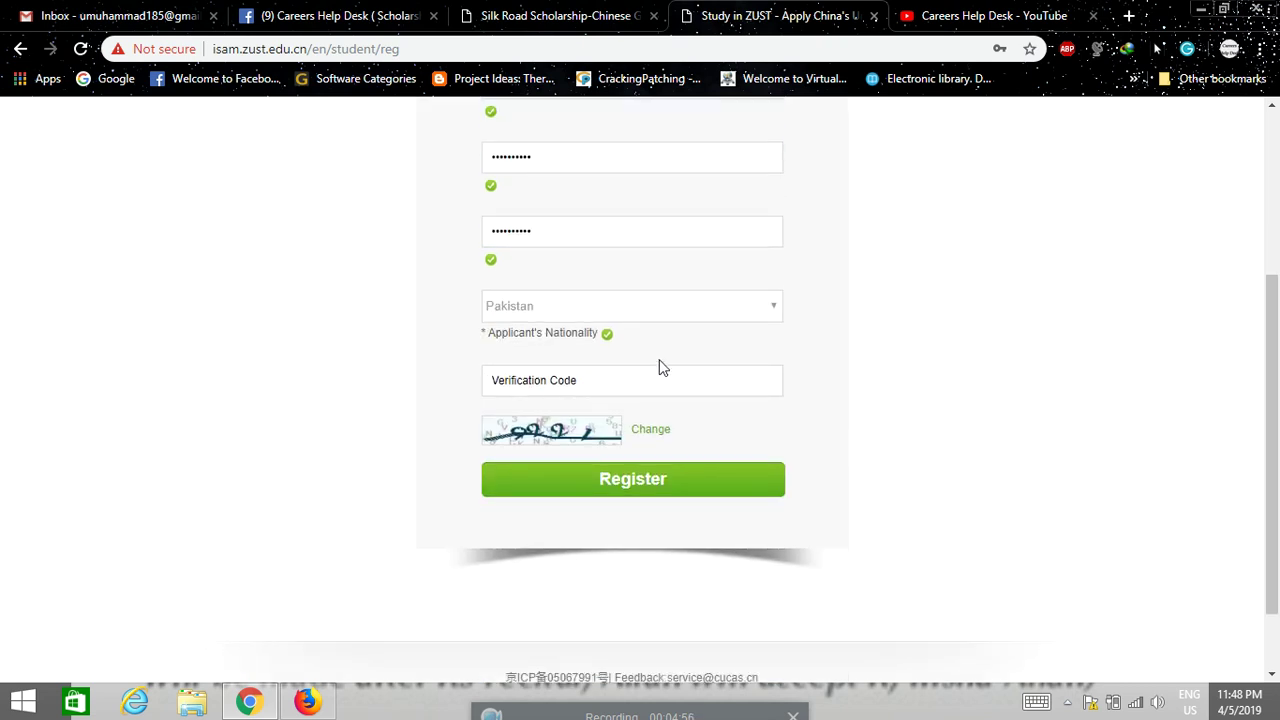
scroll(659, 368, "down", 1)
left_click(593, 289)
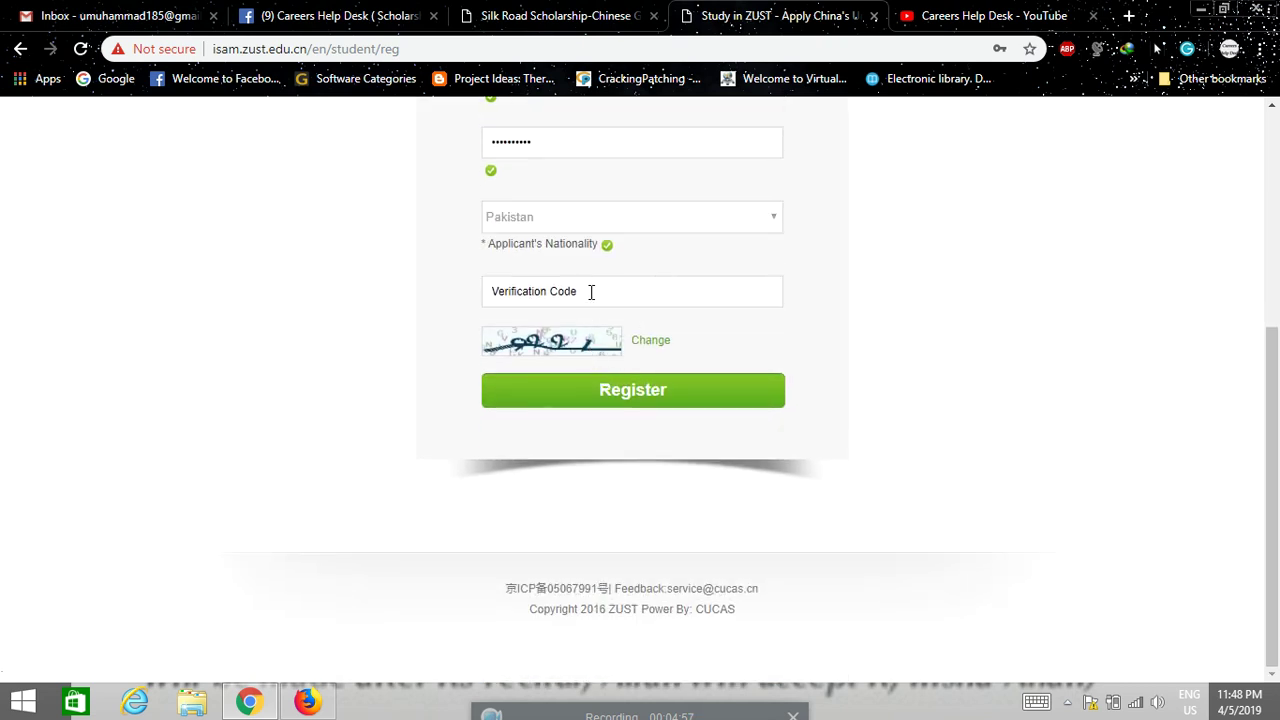
left_click(984, 339)
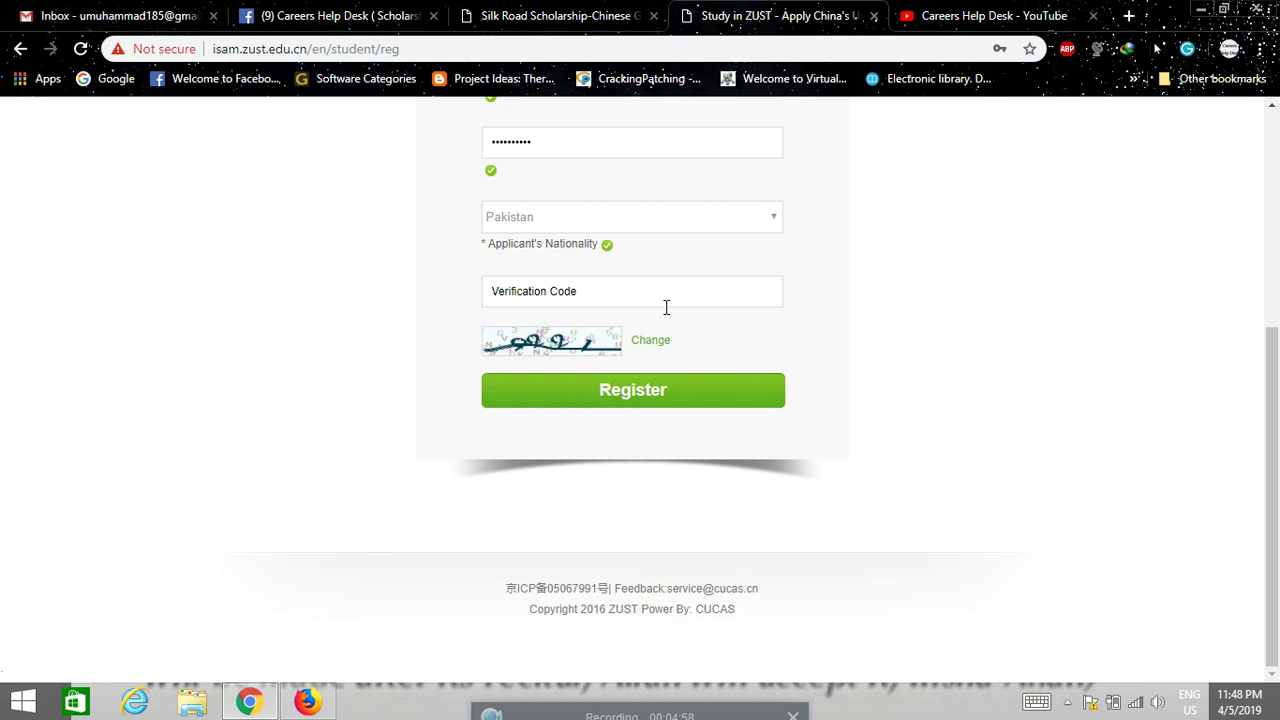
left_click(608, 286)
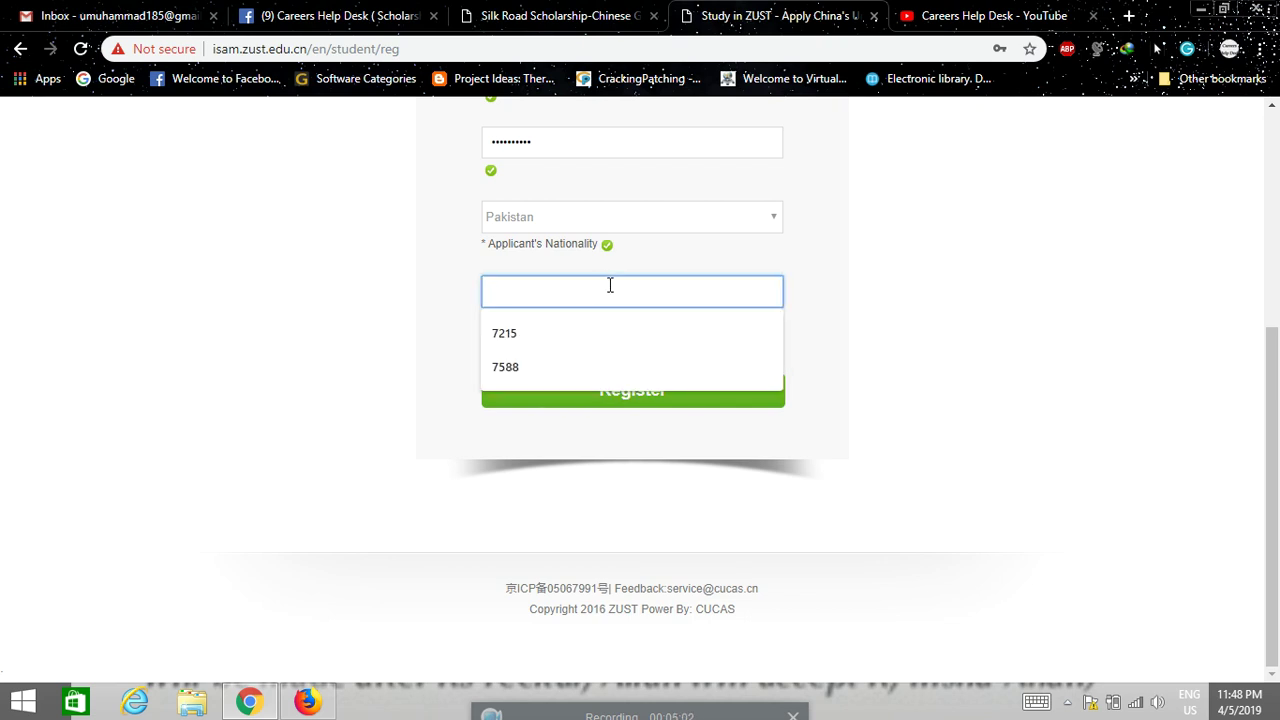
type("9221")
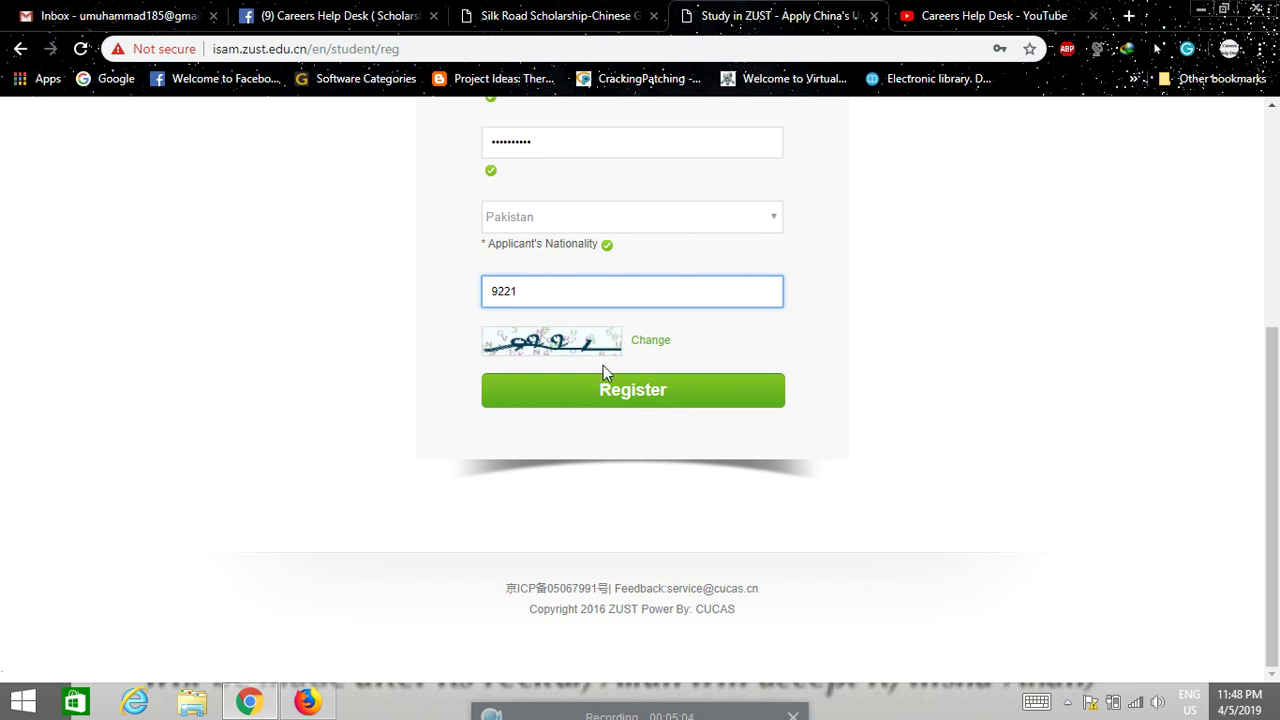
left_click(609, 397)
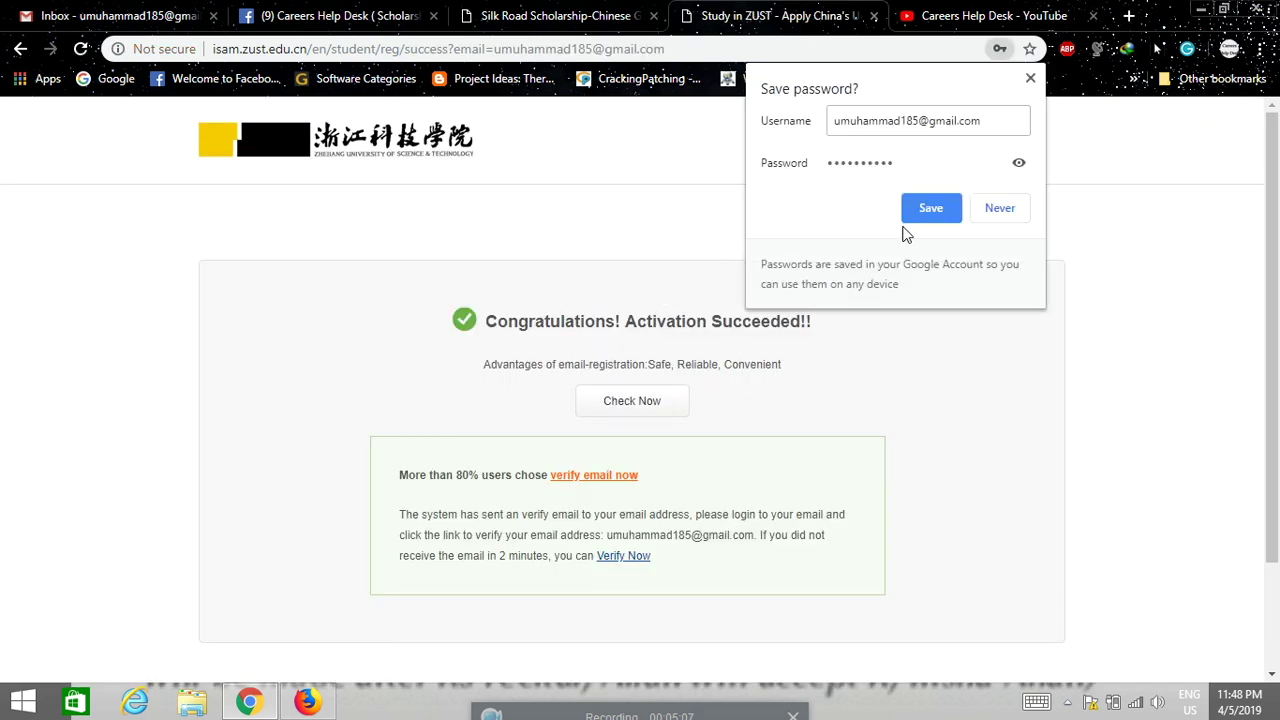
left_click(922, 214)
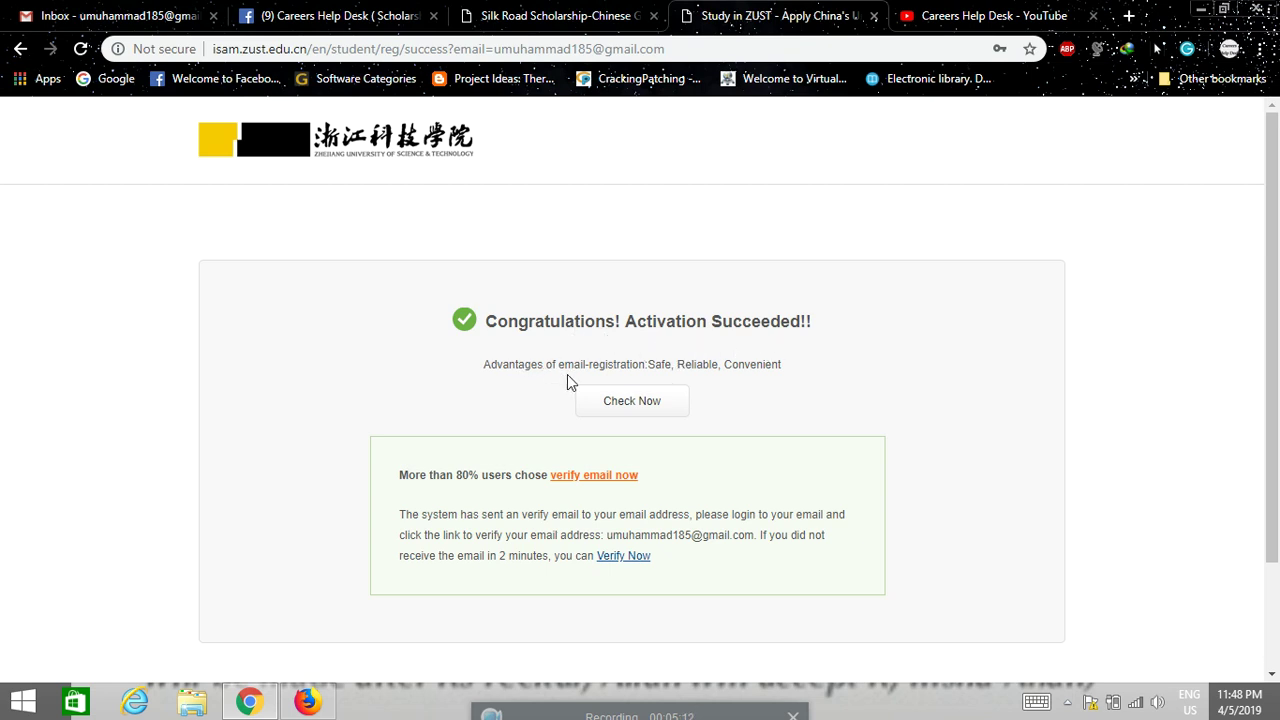
Check for the verification email by reloading the Gmail inbox, and close the extra mail.gmail.com page
left_click(640, 405)
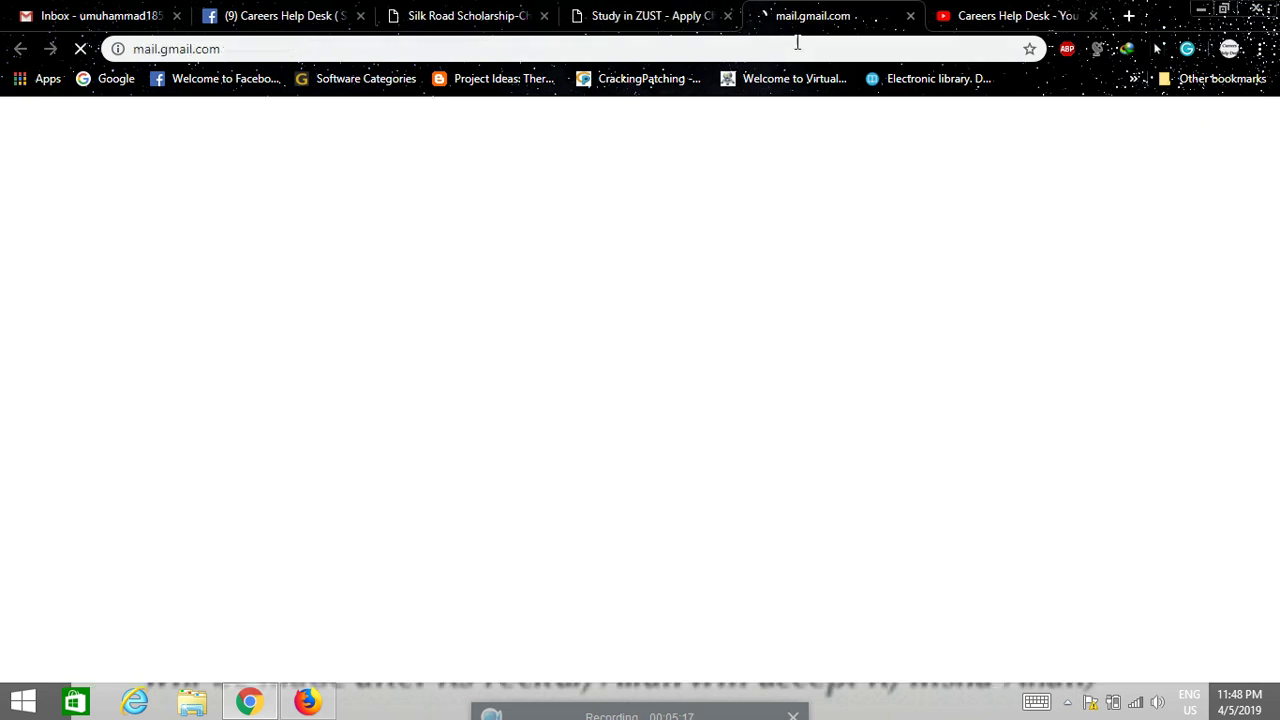
left_click(45, 15)
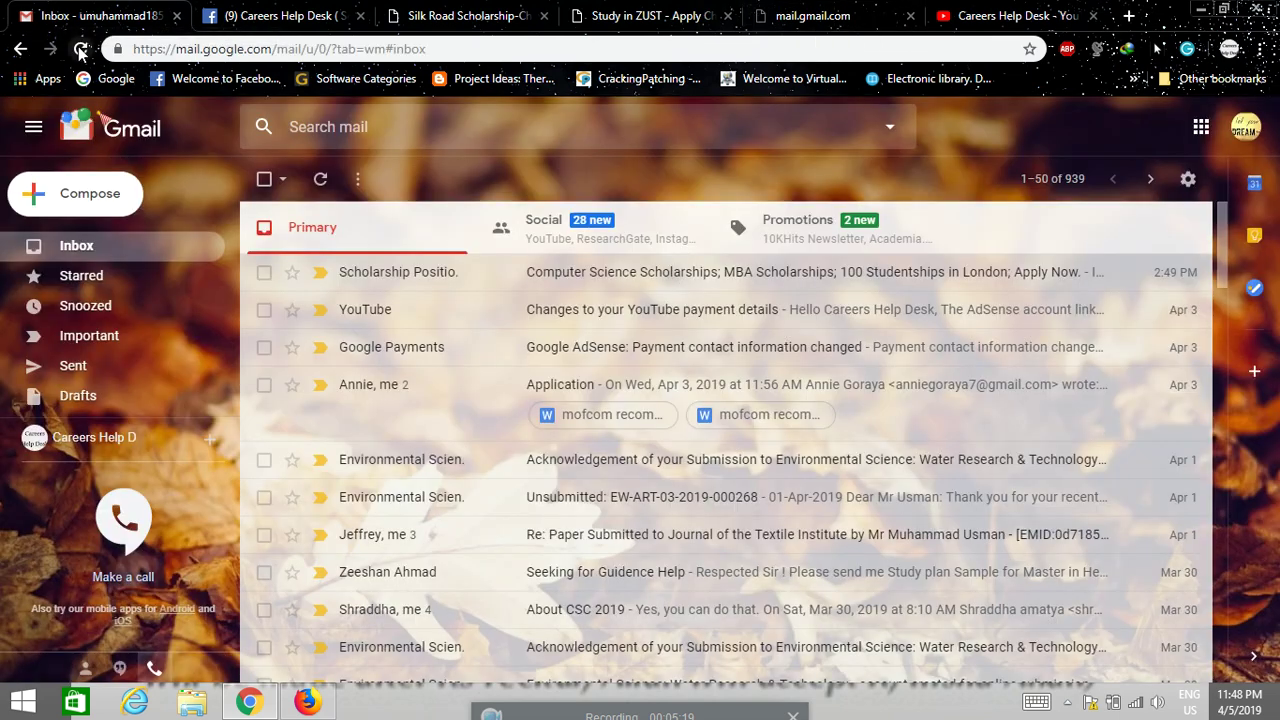
left_click(80, 49)
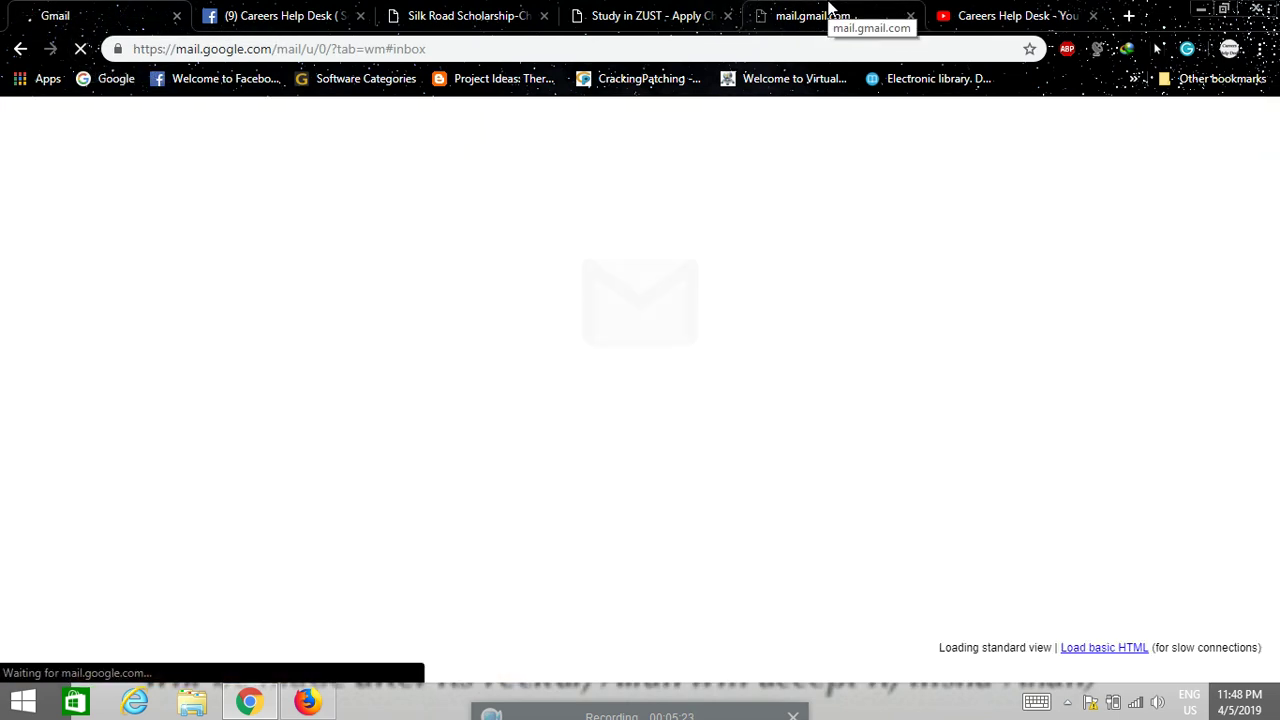
left_click(850, 12)
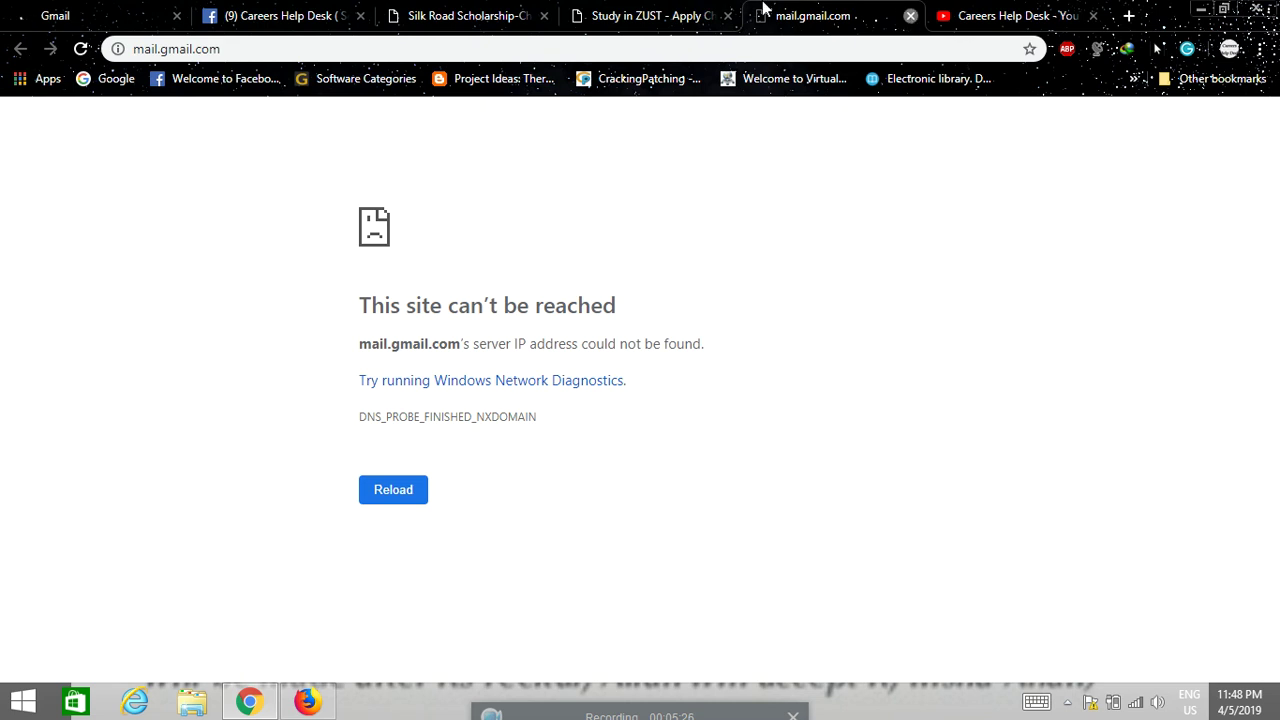
key("ctrl+w")
Return to the Gmail inbox and look through the expanded list of mail folders and labels
left_click(100, 10)
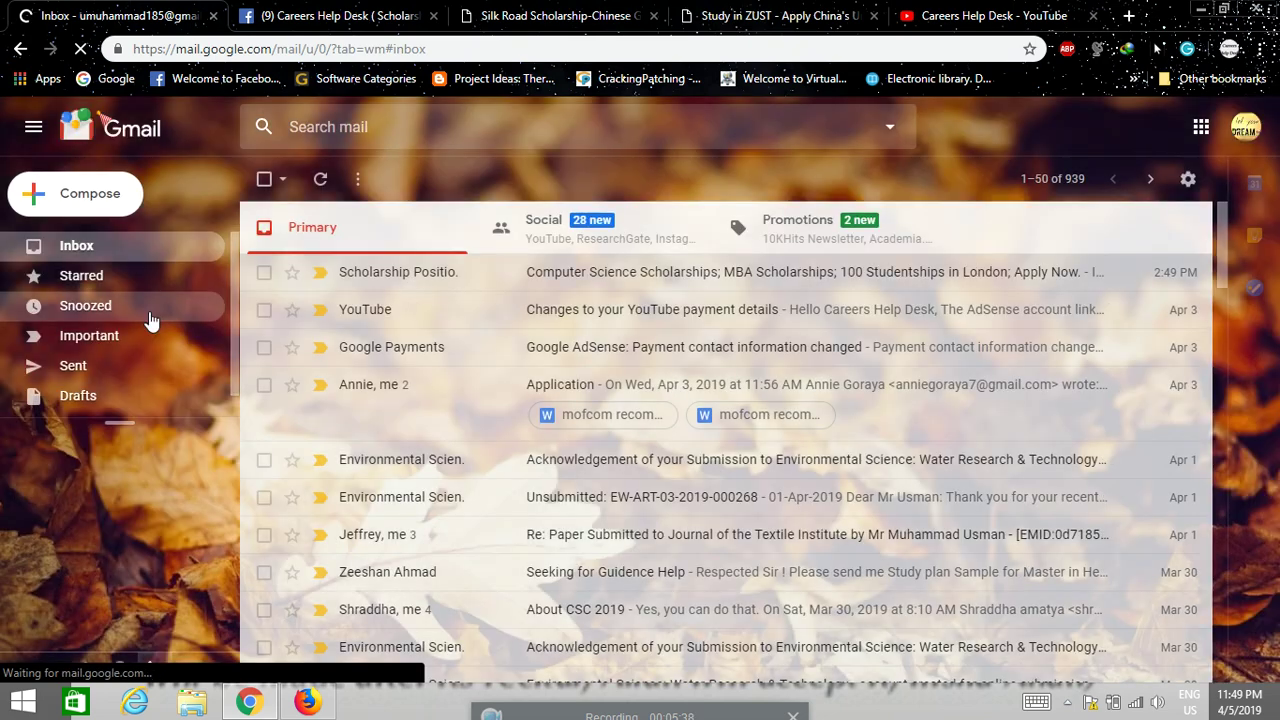
scroll(120, 350, "down", 1)
left_click(94, 401)
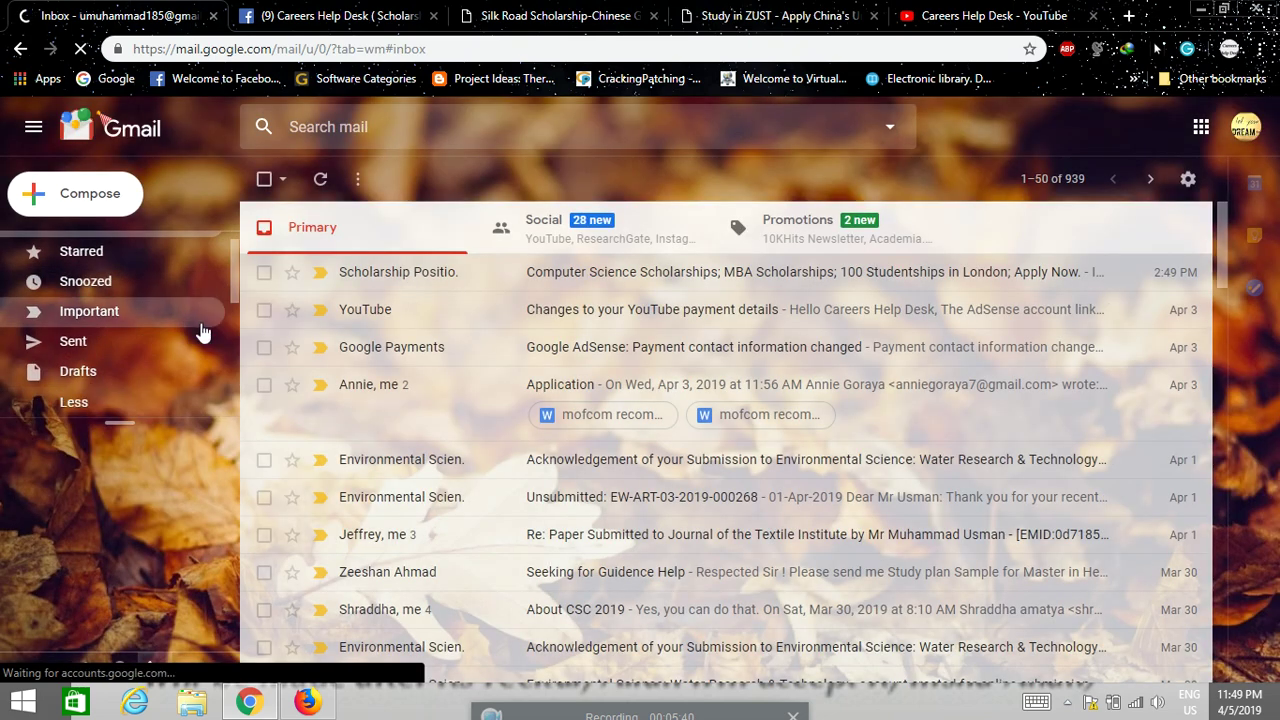
scroll(200, 333, "down", 4)
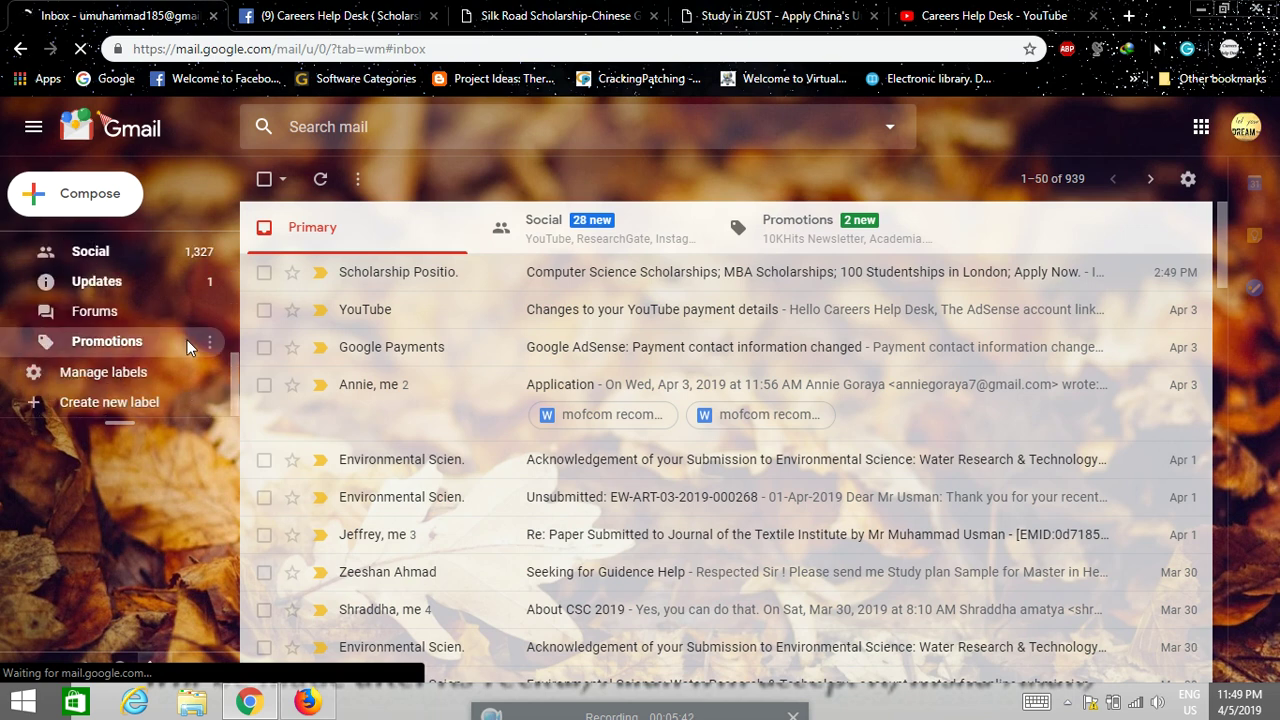
scroll(187, 340, "up", 5)
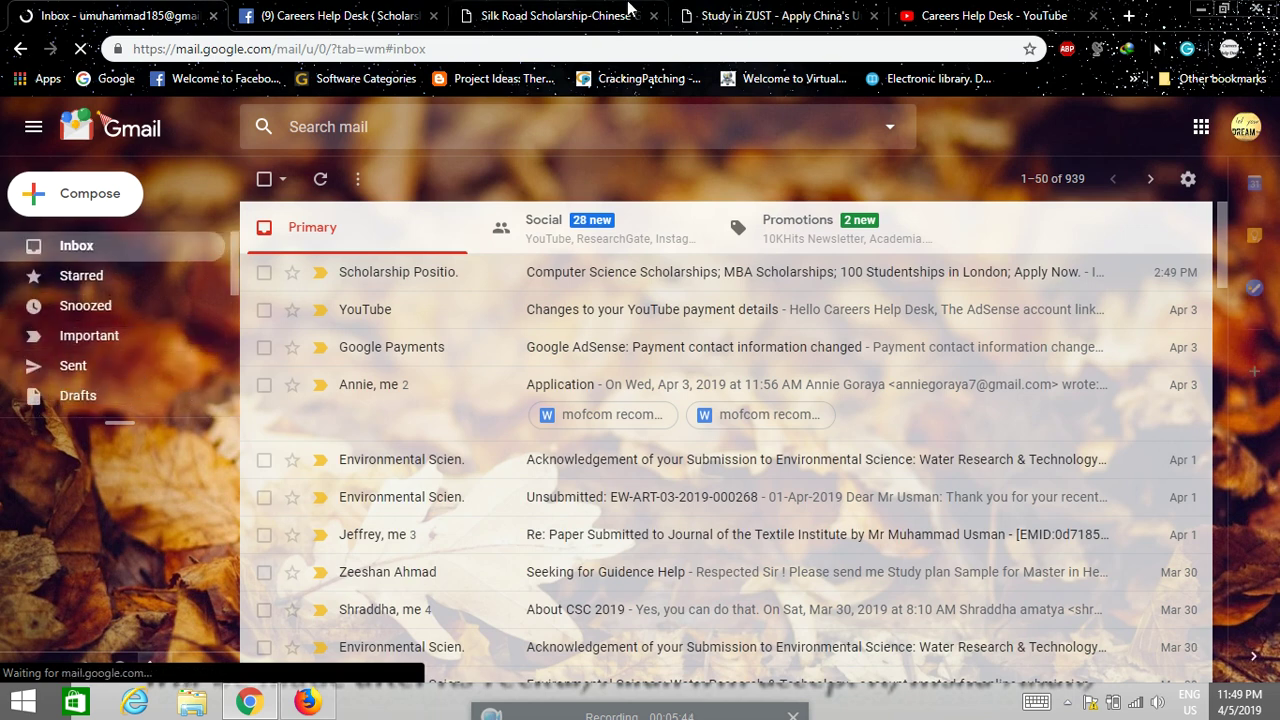
Switch to the Careers Help Desk Facebook group and open its discussion page from the current post
left_click(1012, 13)
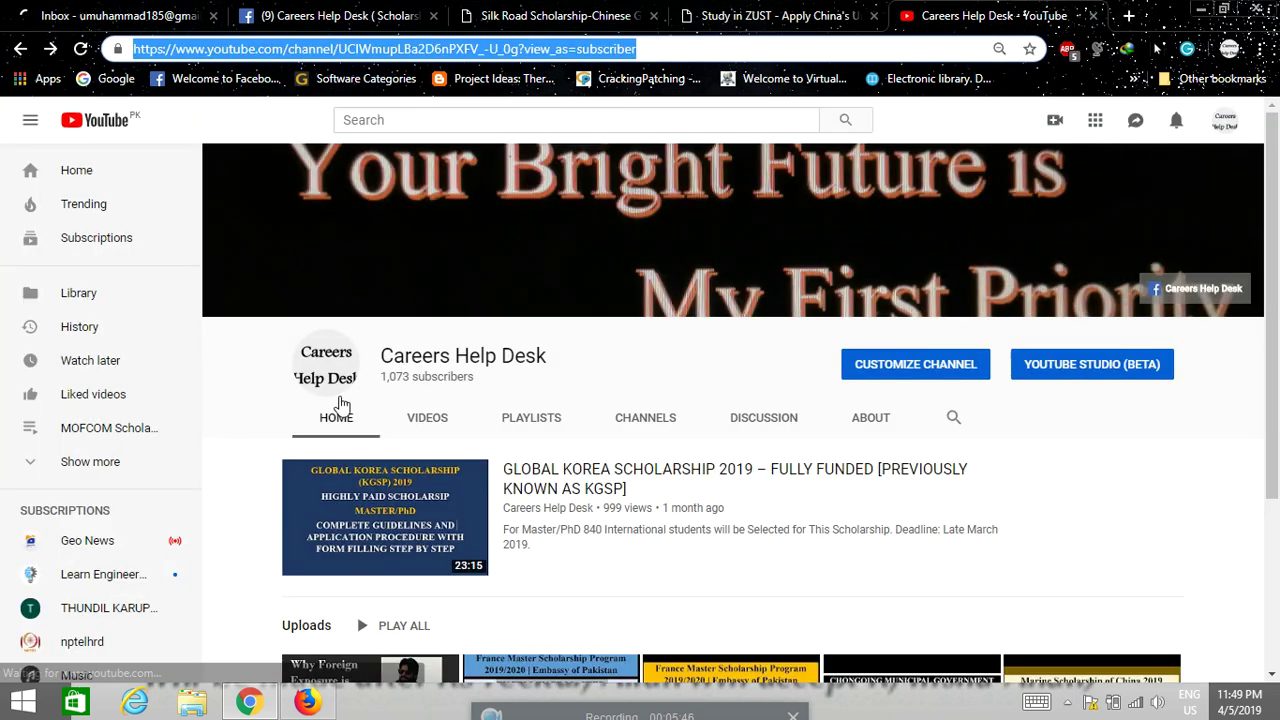
left_click(335, 15)
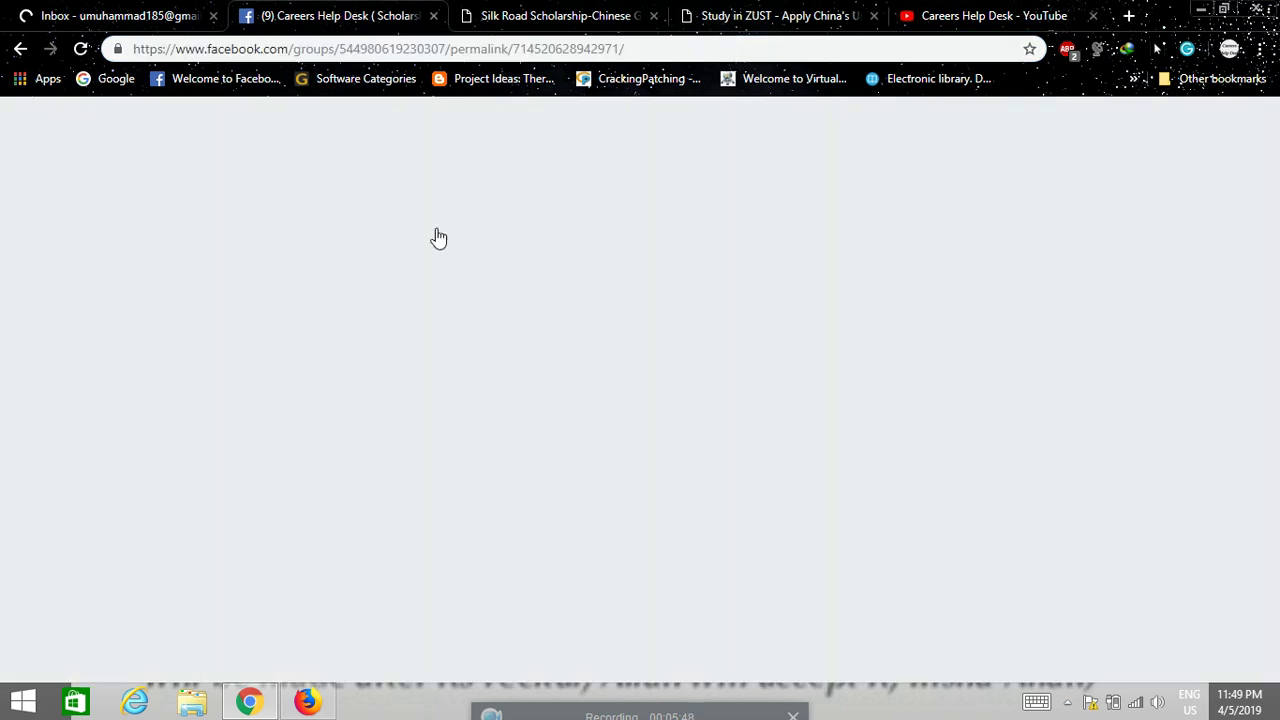
scroll(460, 362, "up", 15)
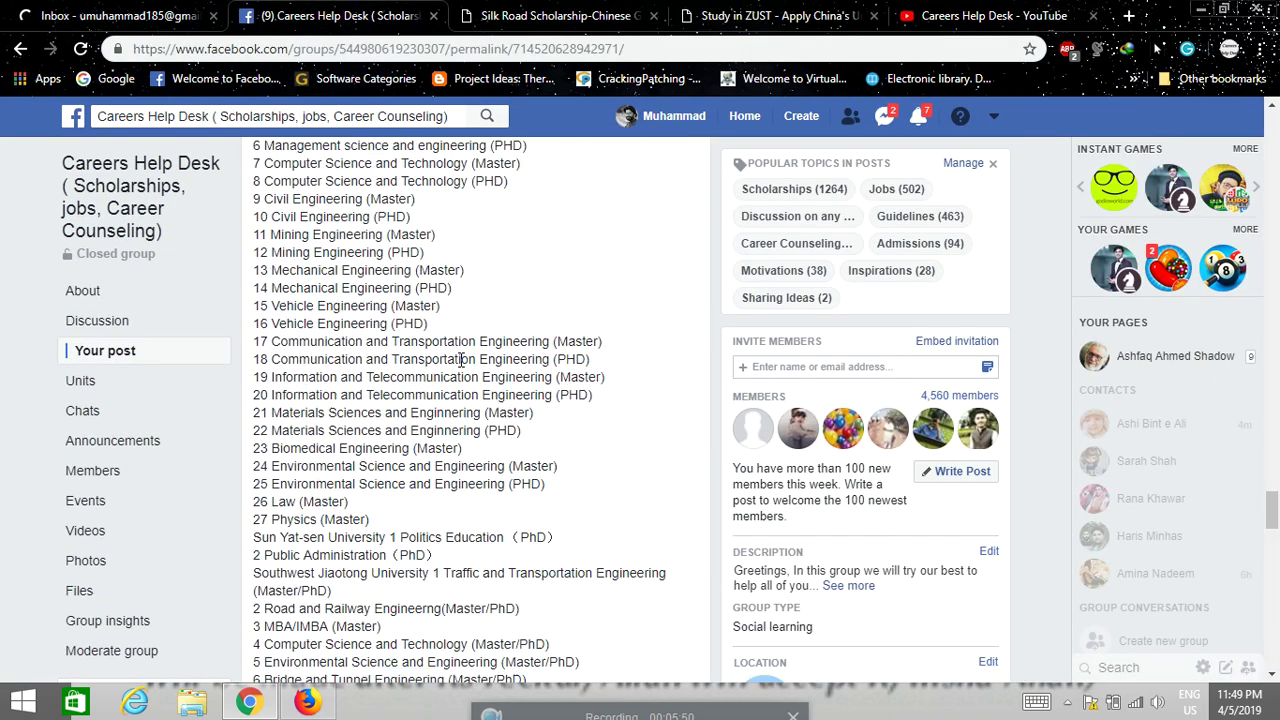
left_click(113, 330)
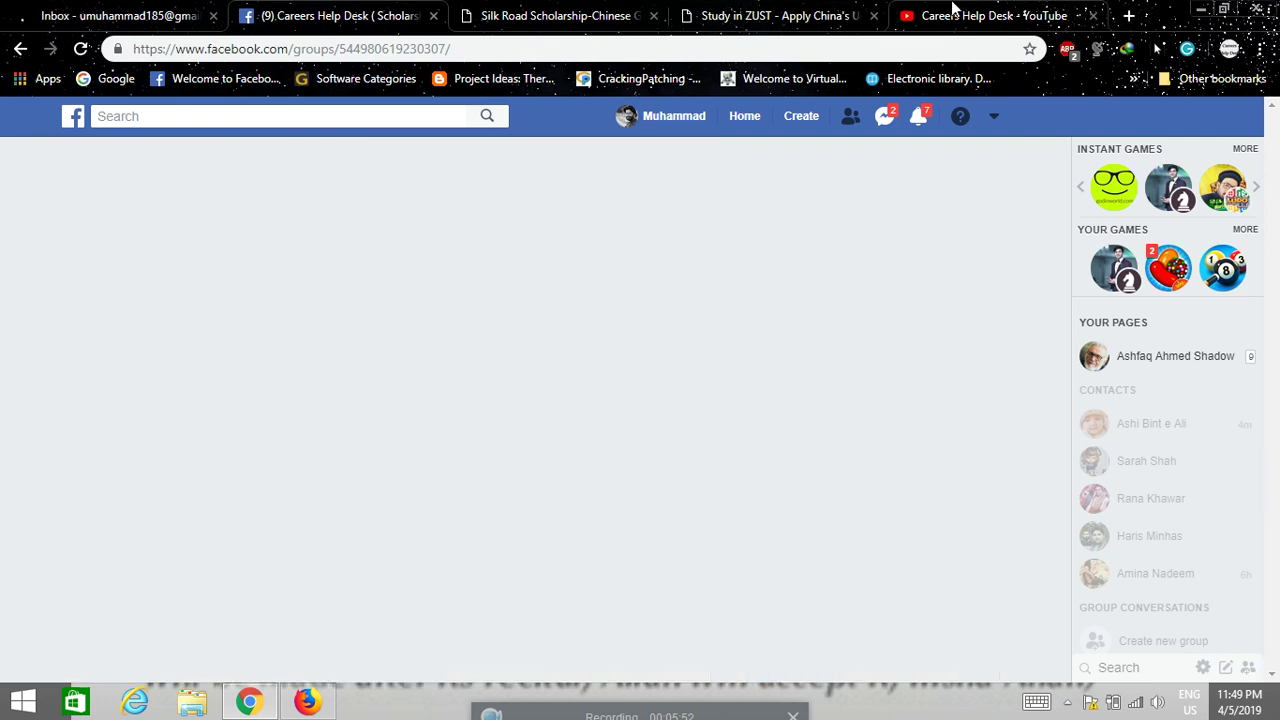
Switch to the Careers Help Desk YouTube channel and show its uploaded videos
left_click(952, 12)
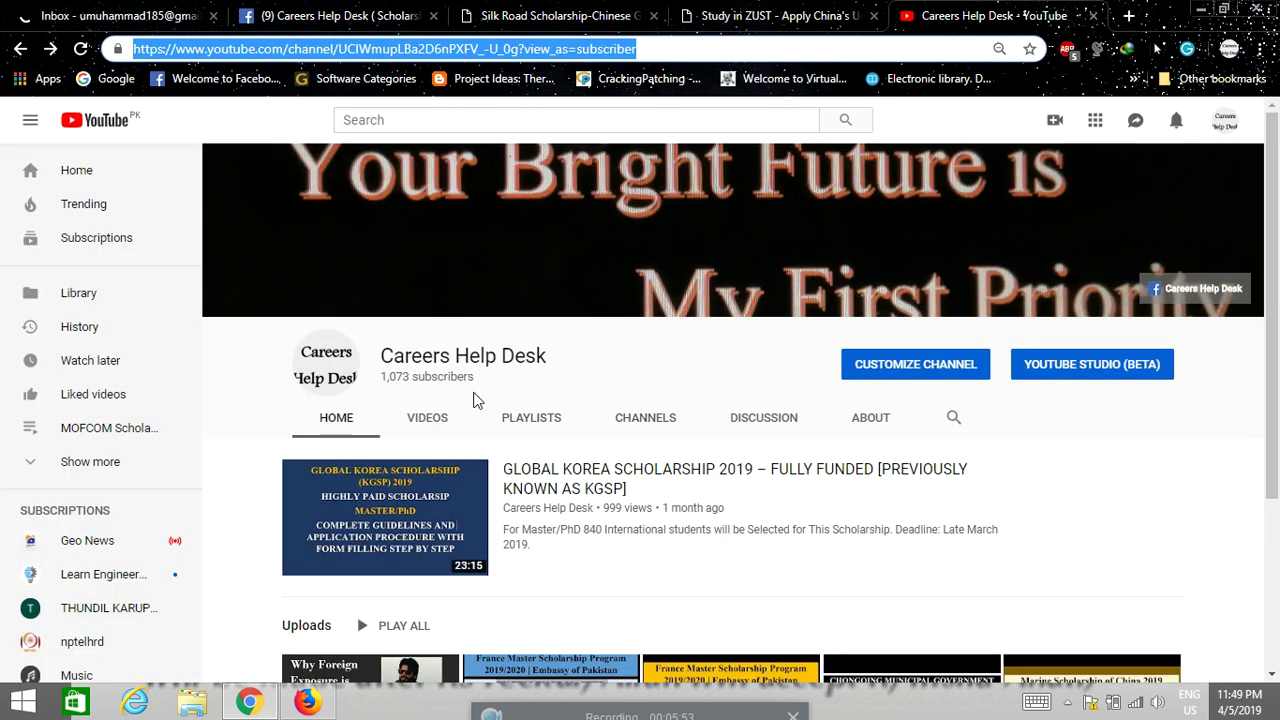
scroll(622, 363, "down", 2)
left_click(428, 228)
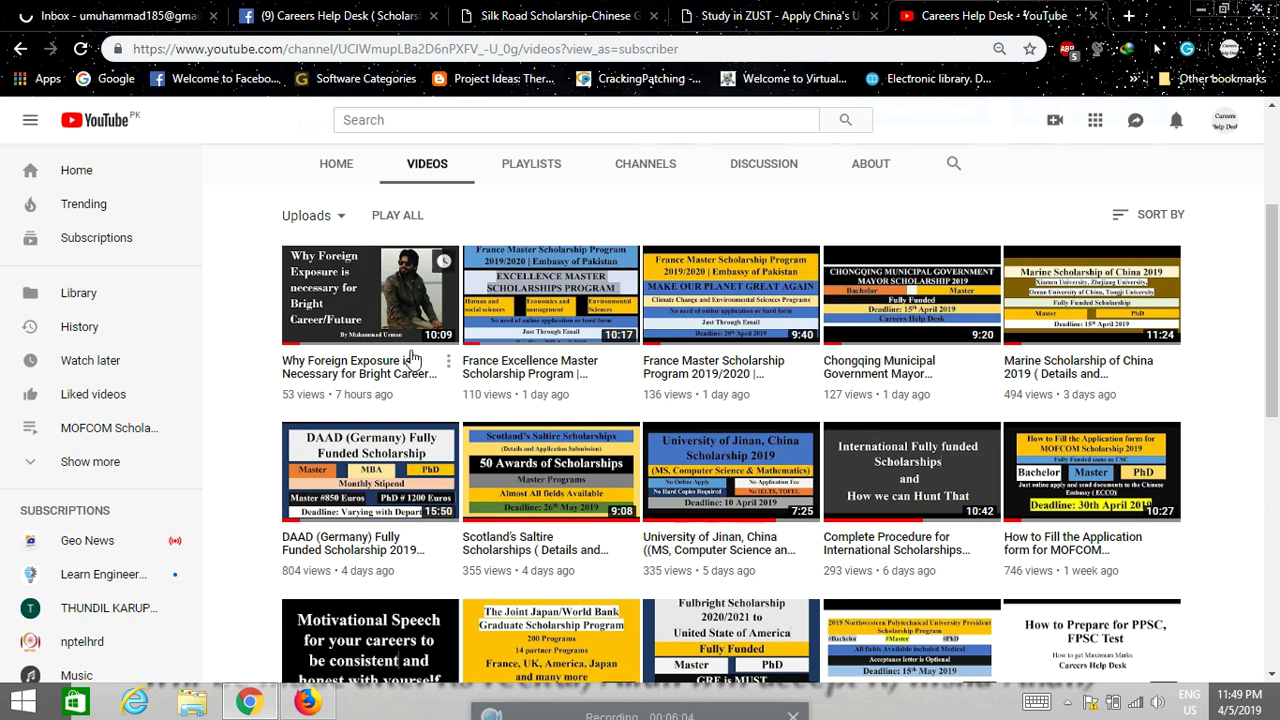
Look through the channel's uploaded videos down to the one on filling the CSC Application form for Type A/B
scroll(458, 440, "down", 1)
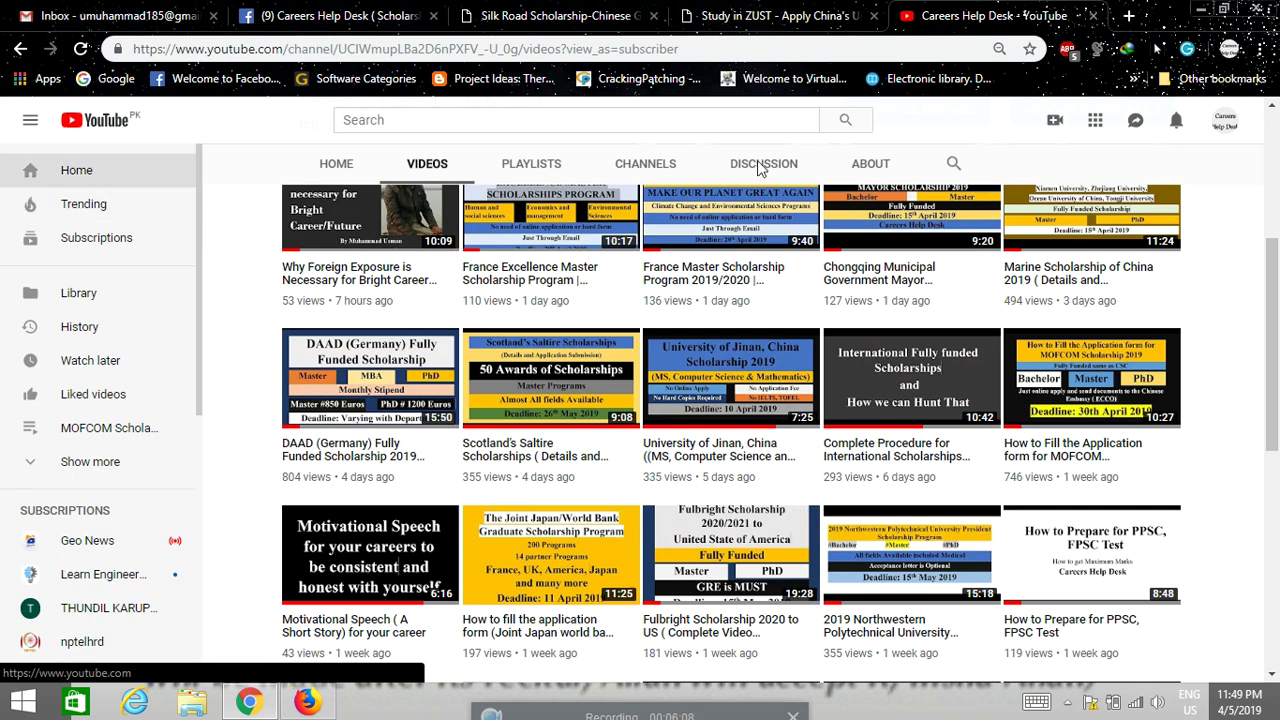
scroll(1176, 452, "down", 1)
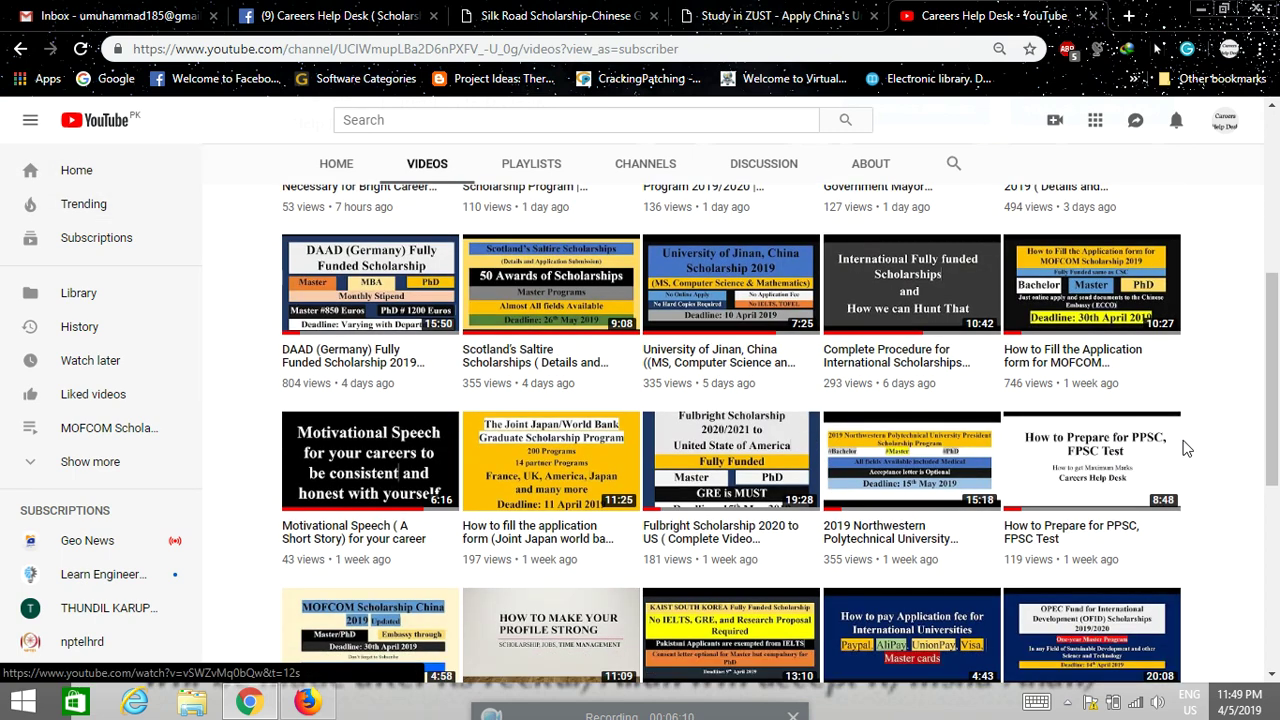
scroll(1188, 444, "down", 1)
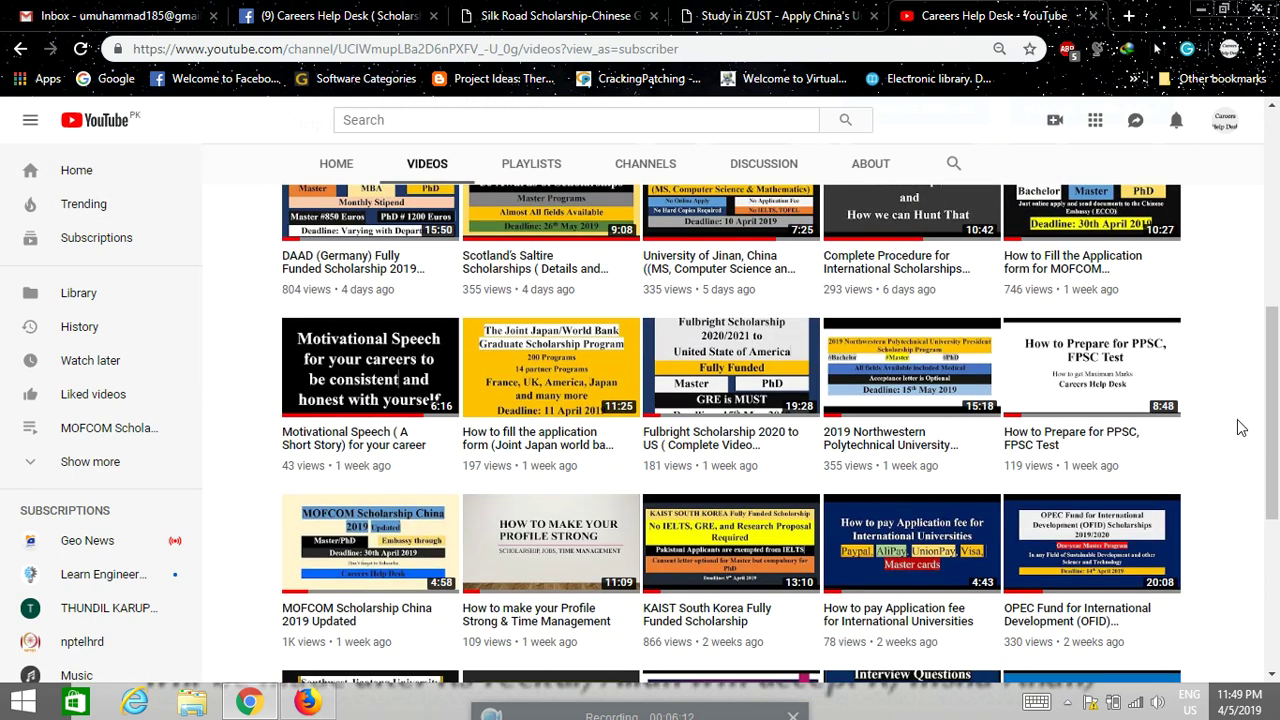
scroll(1240, 428, "down", 1)
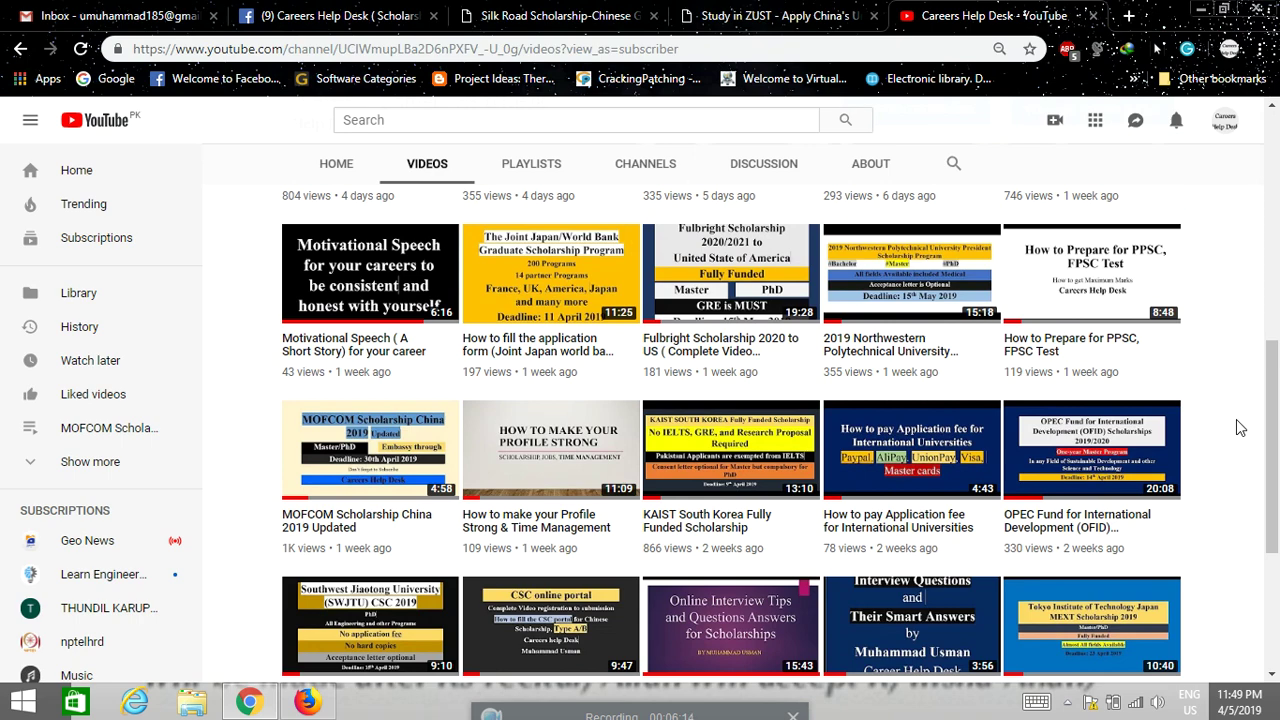
scroll(1240, 428, "down", 2)
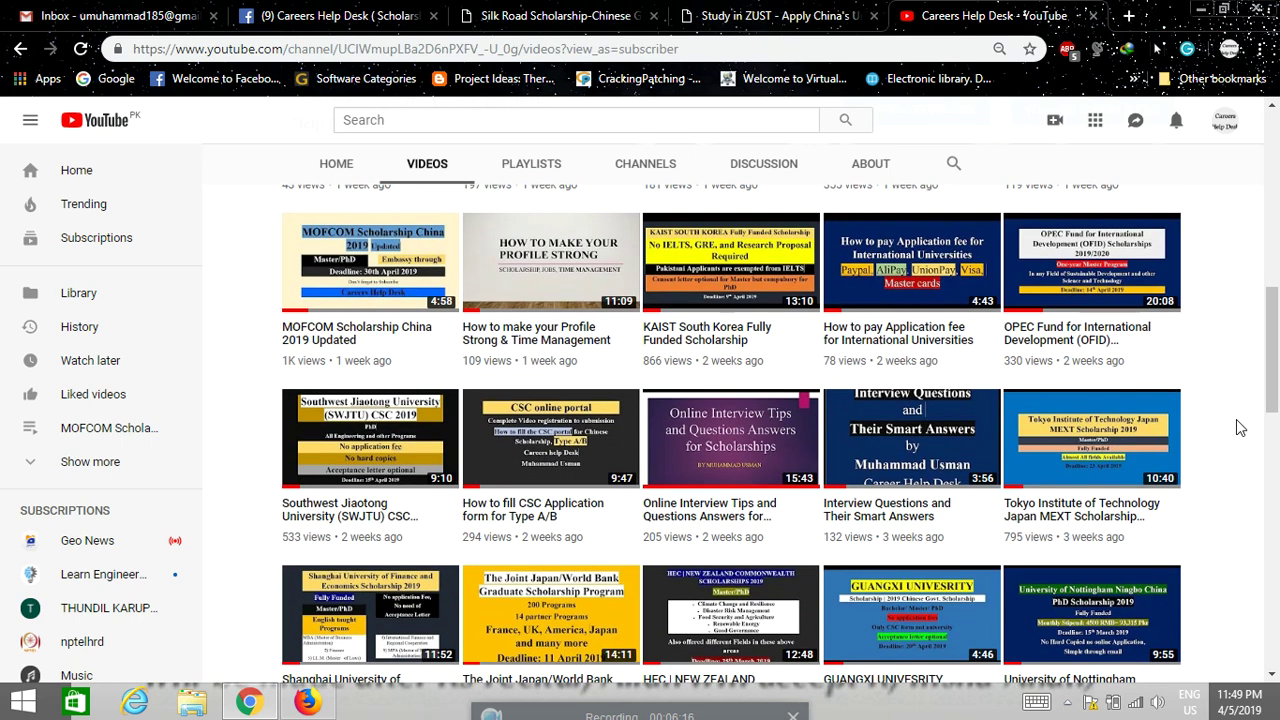
scroll(1240, 428, "down", 1)
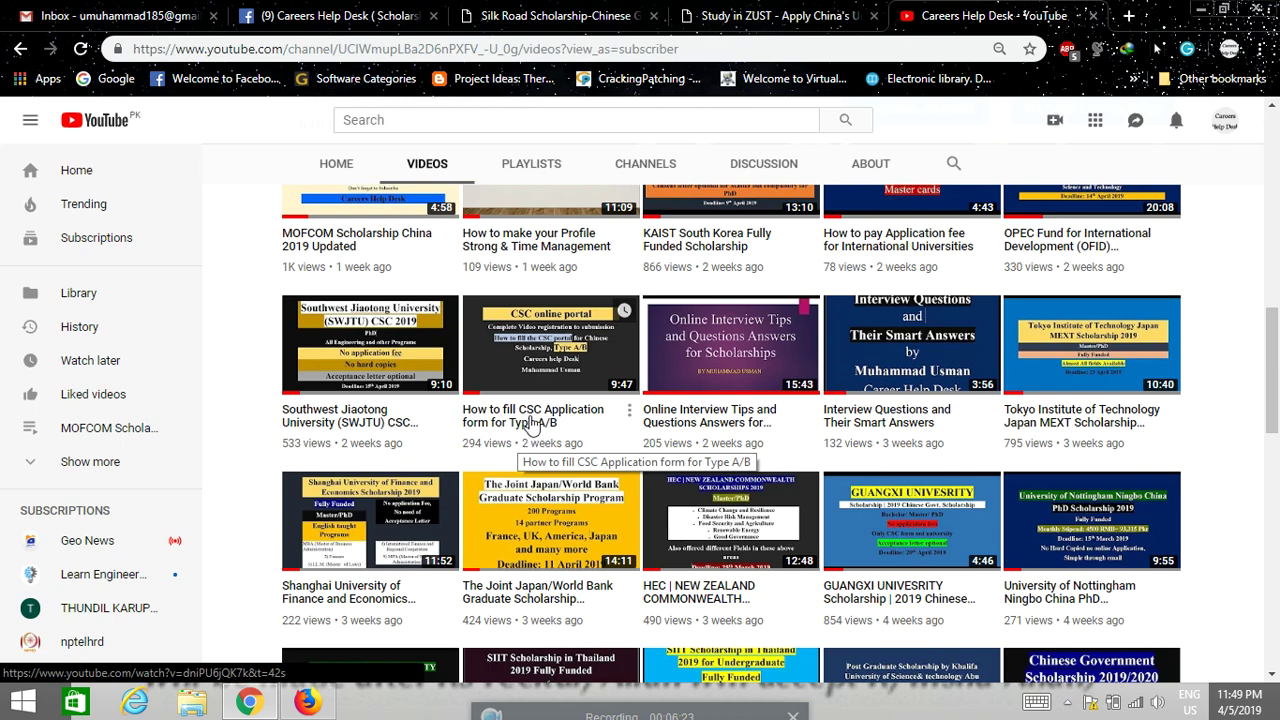
Highlight the agency number on the Silk Road Scholarship page, and return to the CSC Application form video on the YouTube channel
left_click(110, 16)
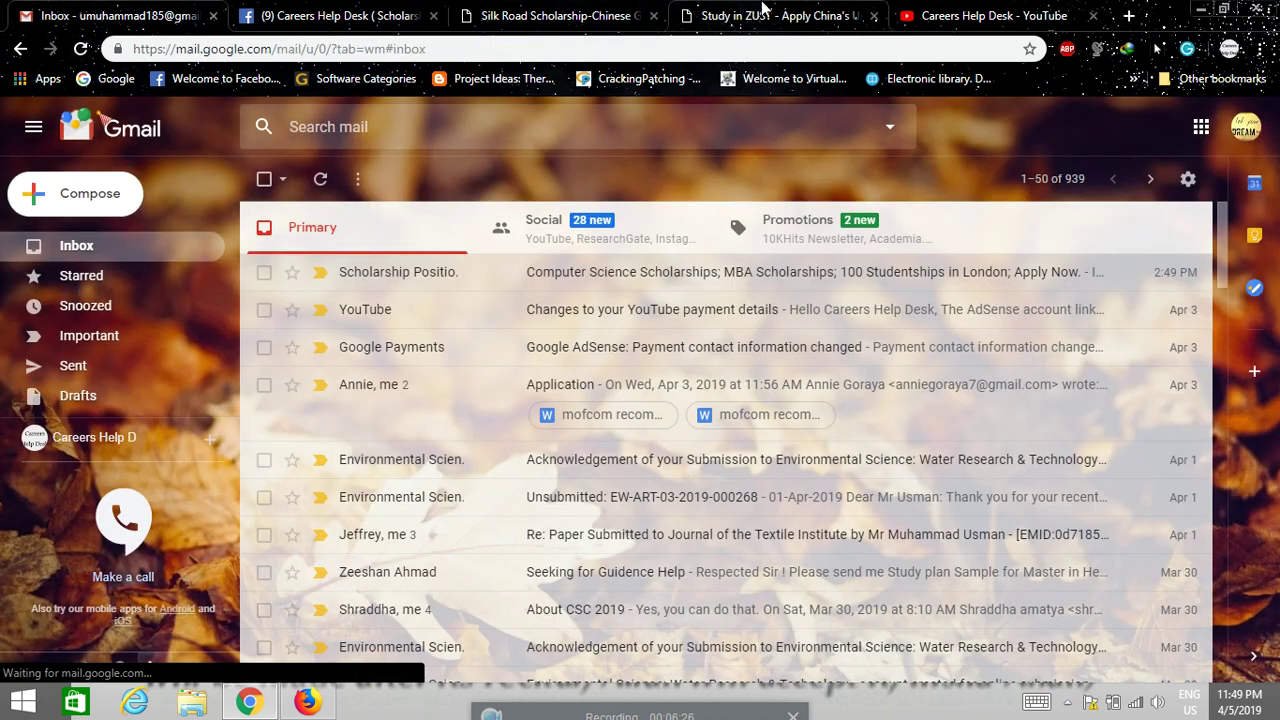
left_click(590, 16)
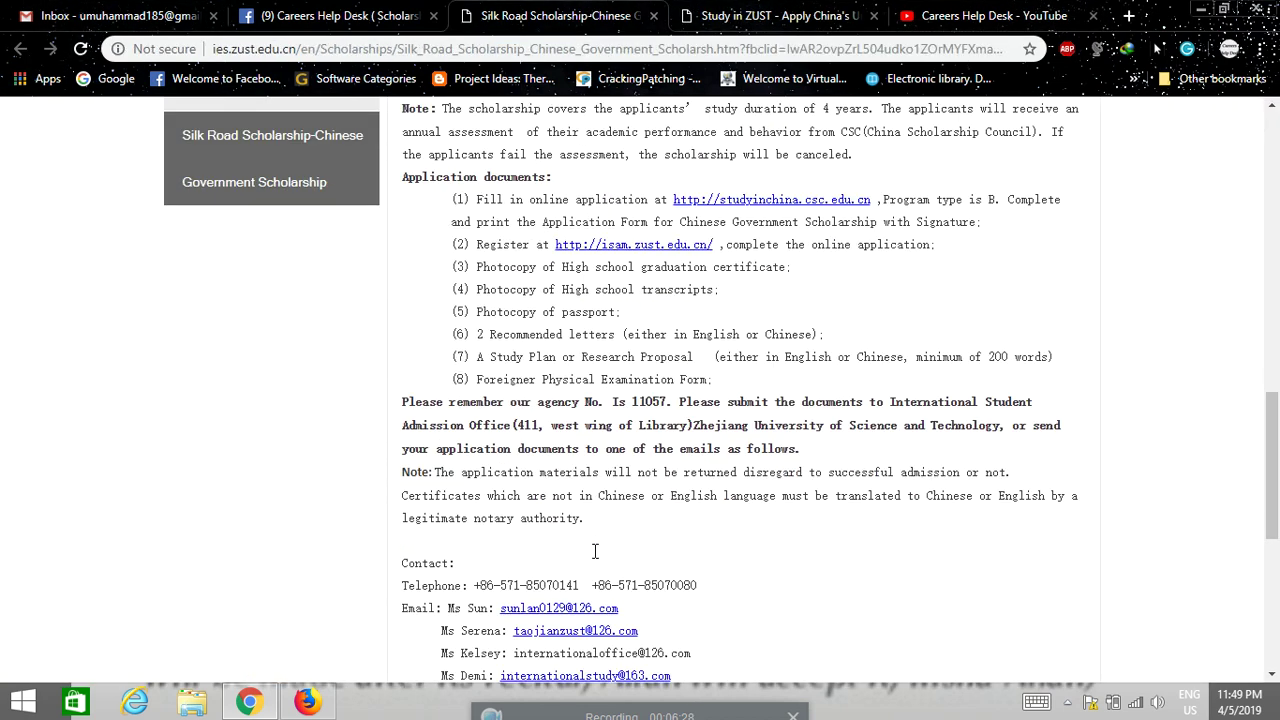
scroll(594, 551, "down", 1)
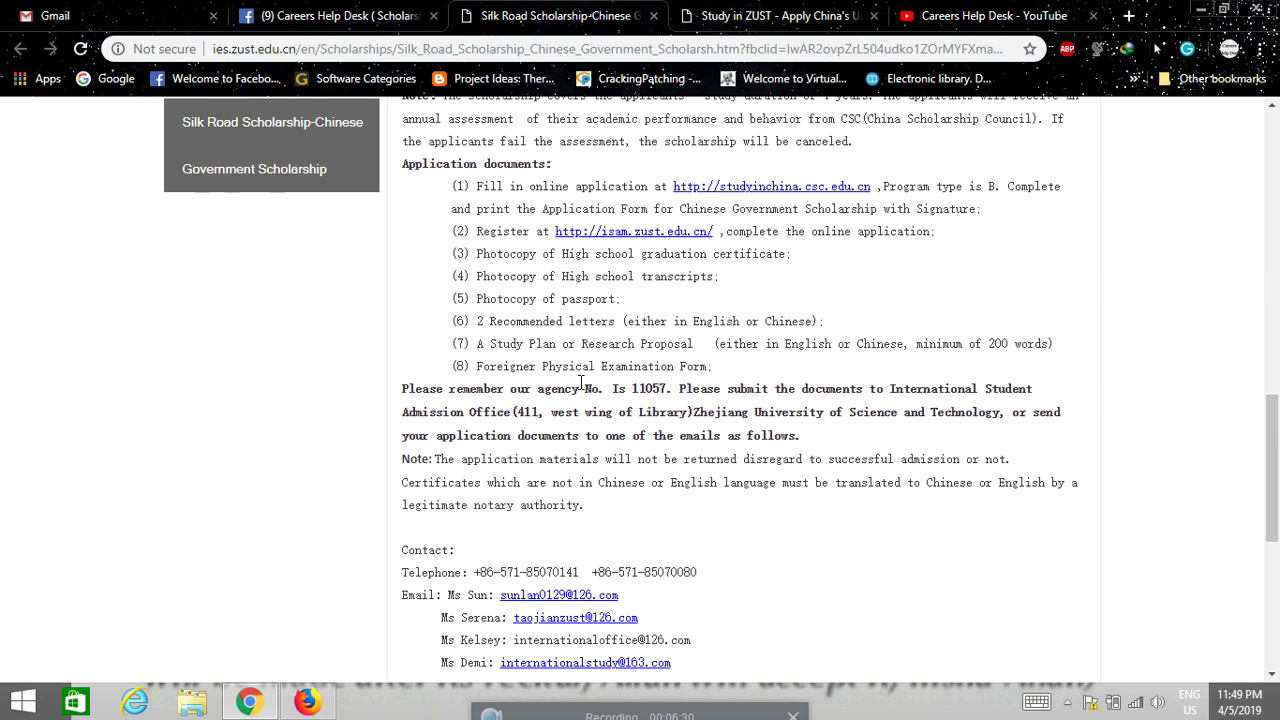
left_click_drag(614, 388, 668, 390)
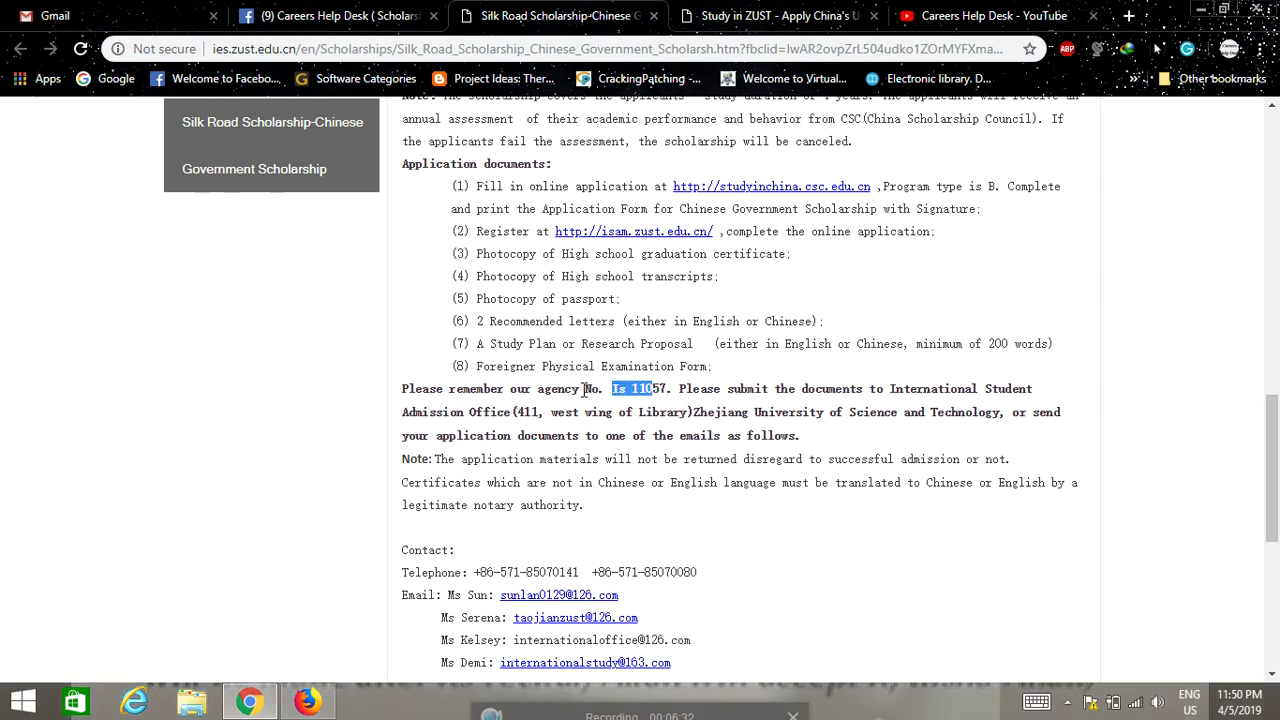
left_click_drag(586, 389, 663, 392)
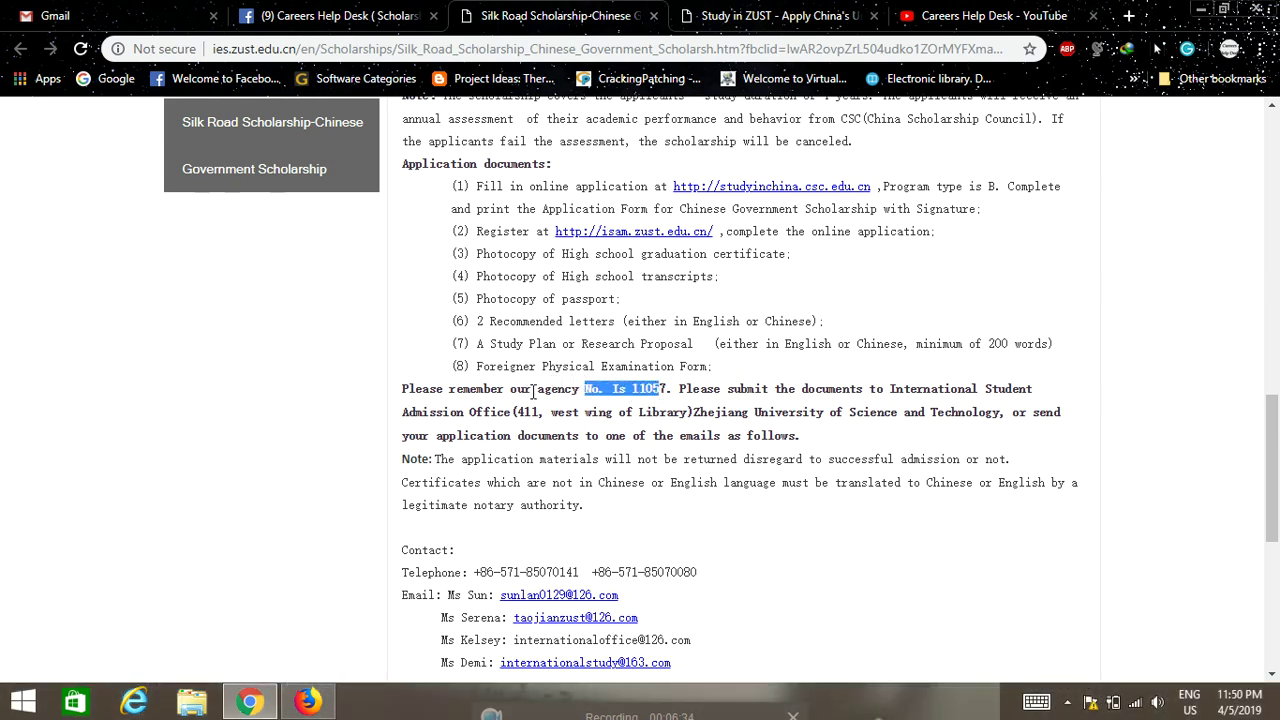
left_click_drag(537, 389, 668, 390)
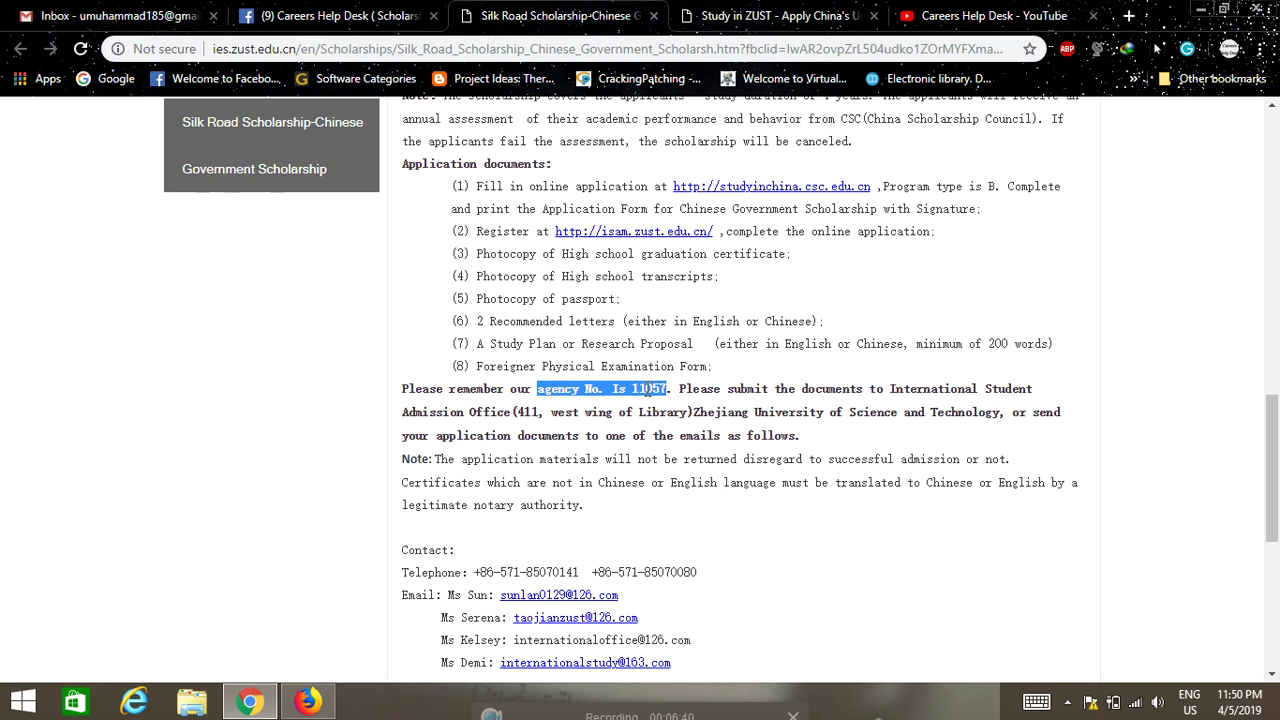
left_click(940, 16)
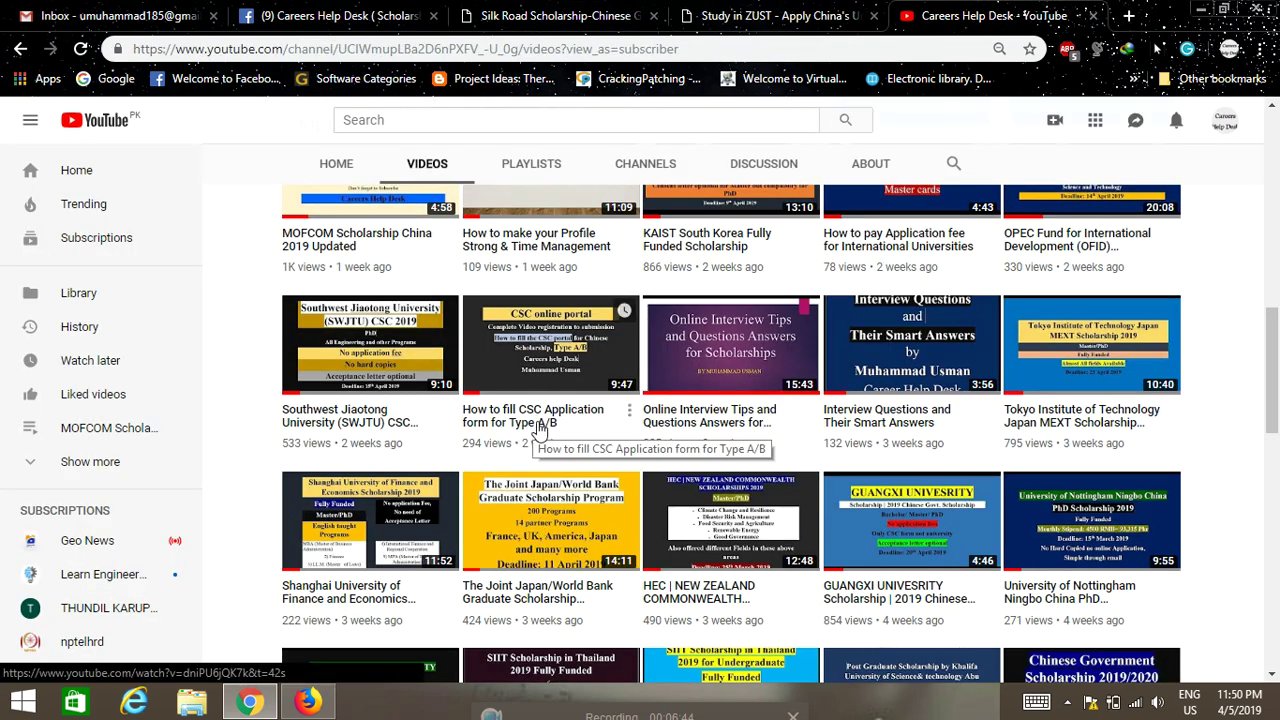
Return to the Gmail inbox and look through the mail folders and categories for the verification email
key("ctrl+1")
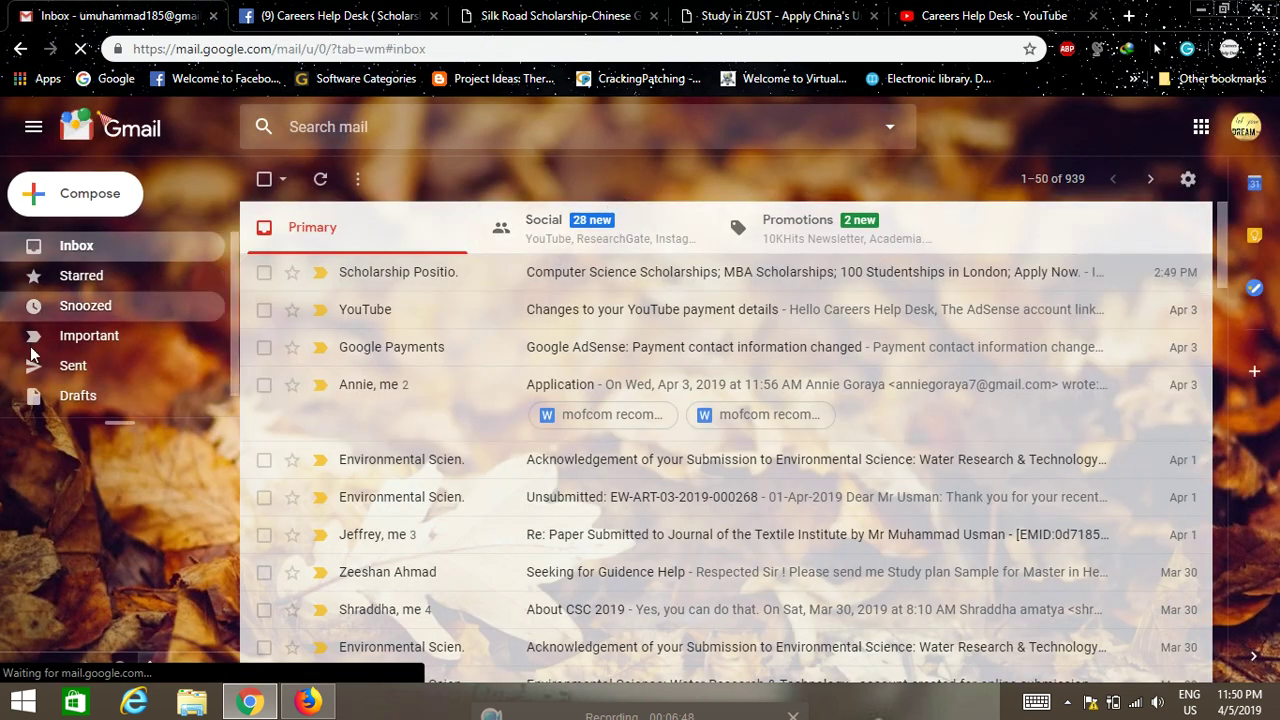
left_click(93, 338)
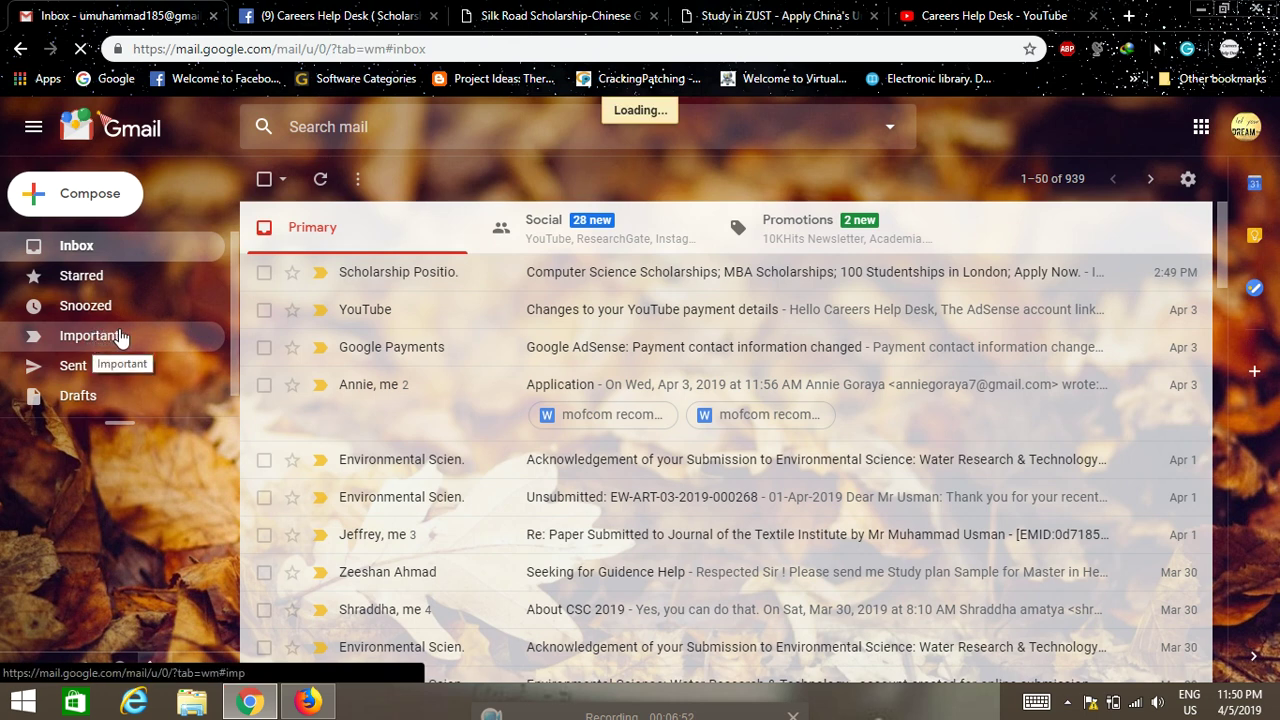
scroll(140, 330, "down", 1)
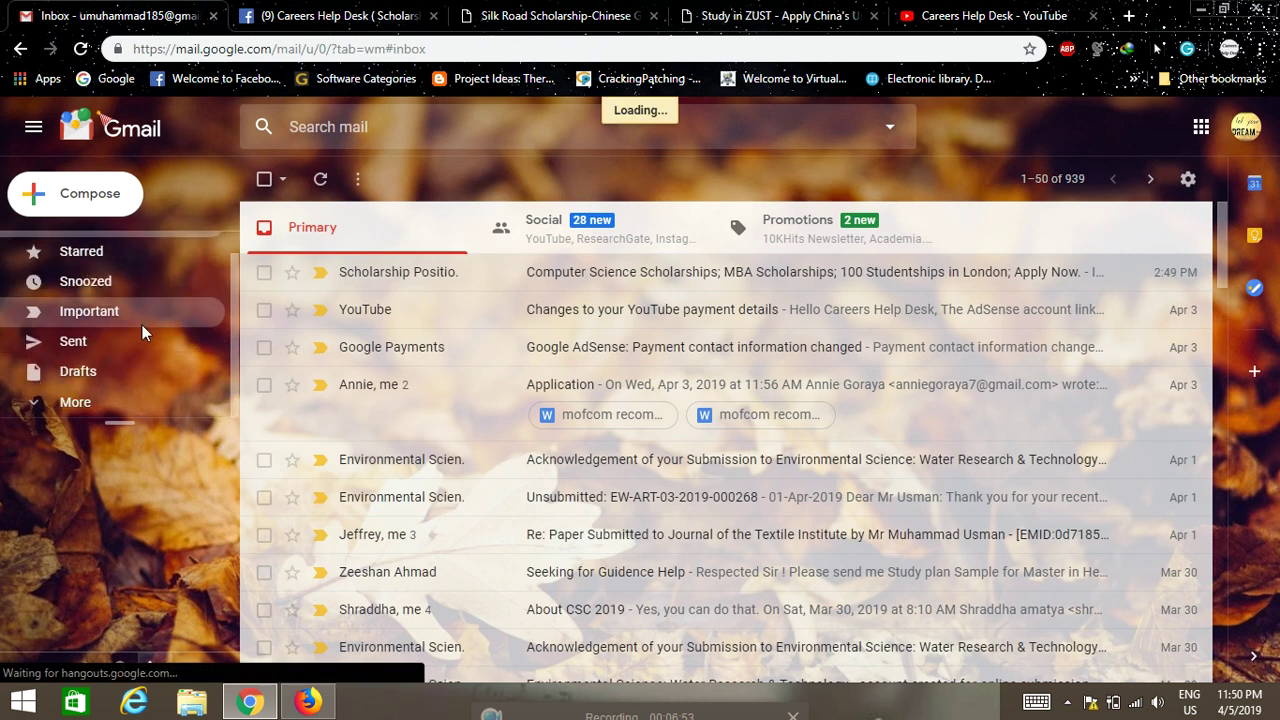
scroll(138, 342, "up", 1)
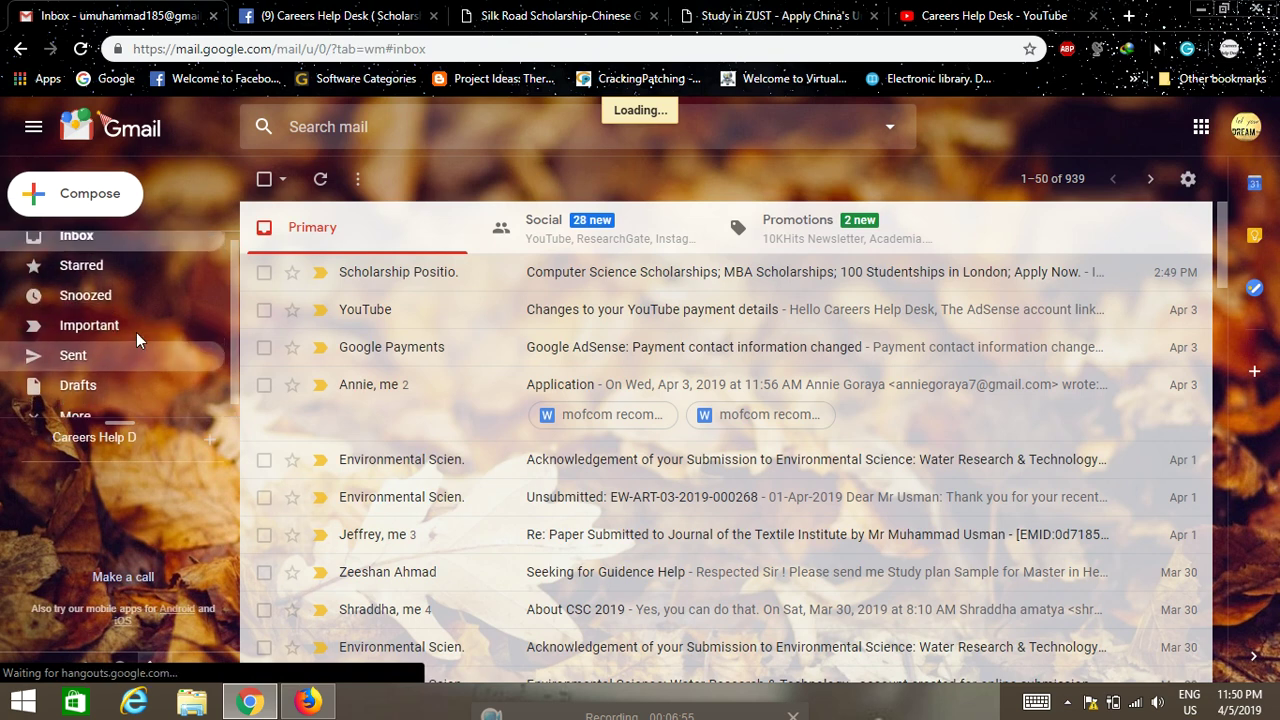
scroll(138, 343, "down", 1)
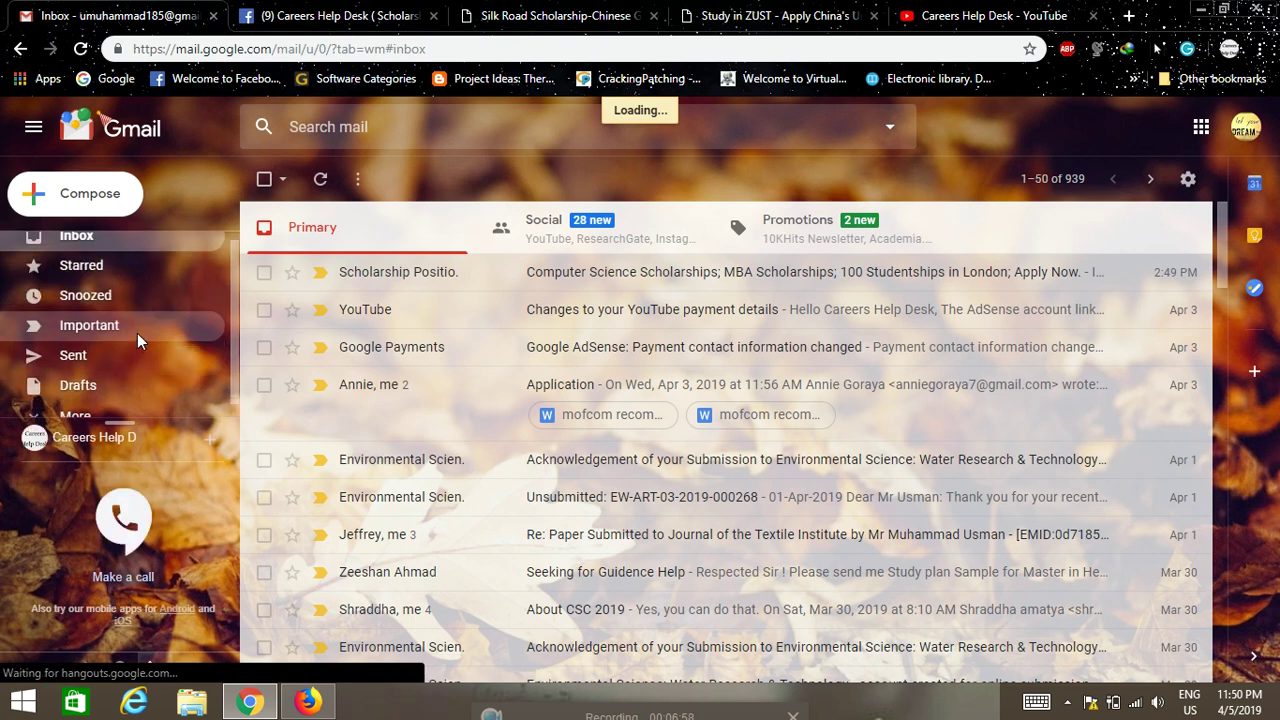
scroll(137, 333, "up", 1)
scroll(139, 336, "down", 1)
scroll(140, 342, "up", 1)
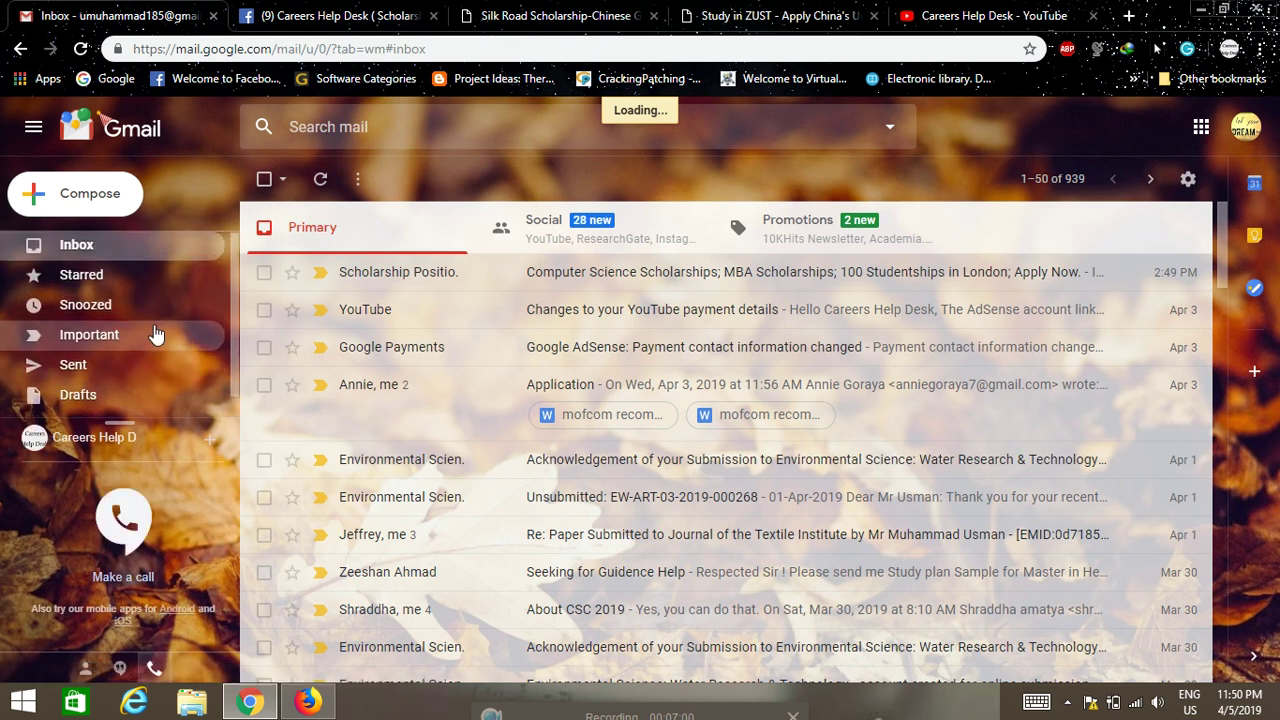
scroll(157, 335, "down", 1)
scroll(157, 336, "up", 1)
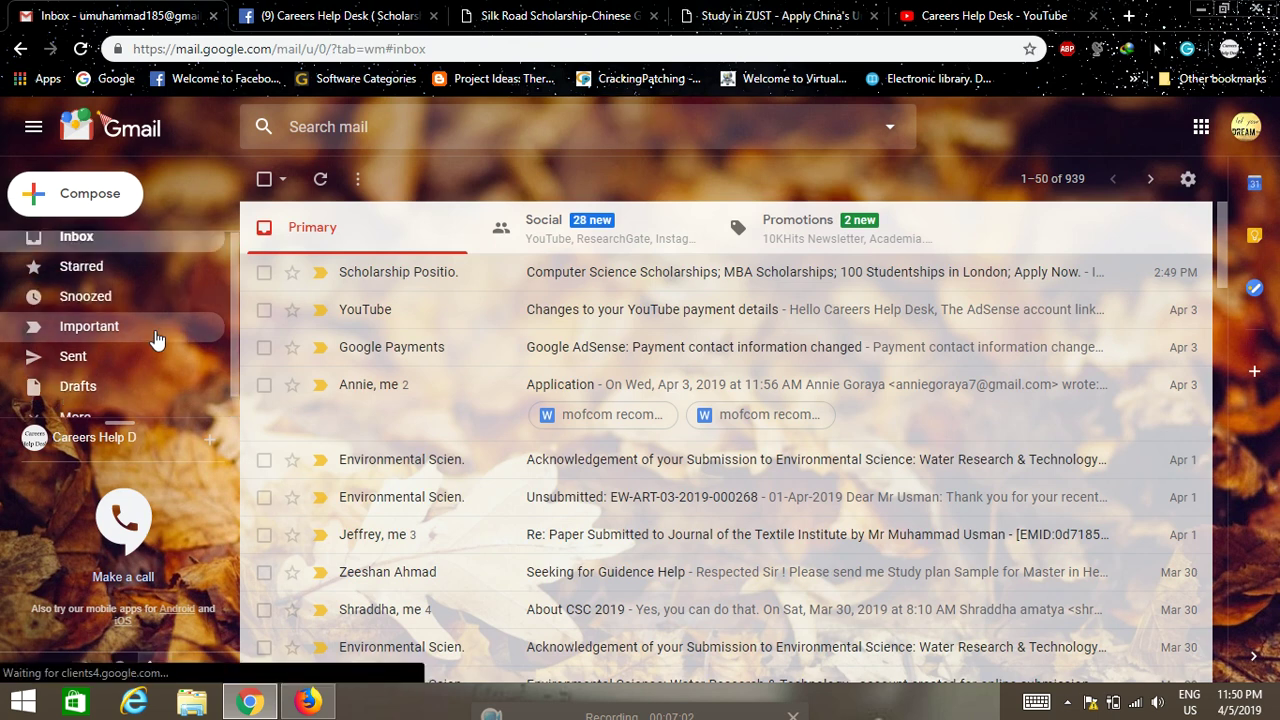
scroll(165, 345, "down", 1)
scroll(172, 347, "down", 3)
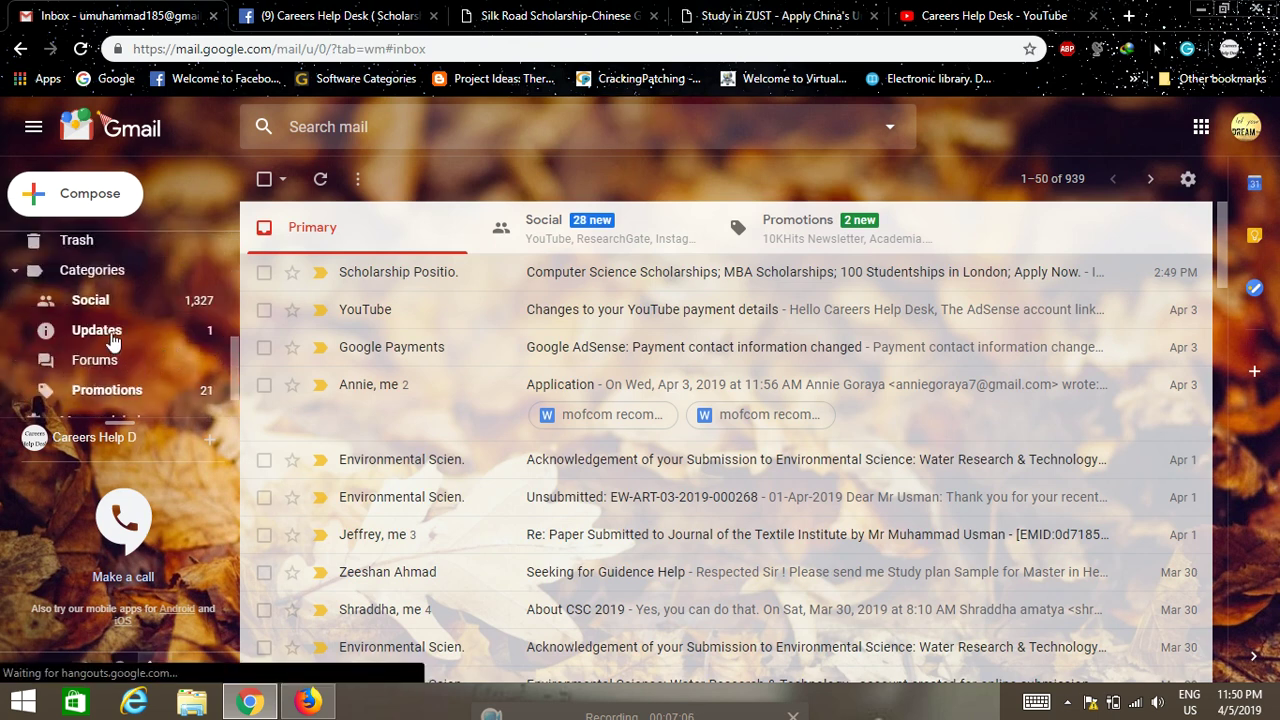
scroll(112, 342, "up", 3)
Resend the verification email from the ZUST registration success page and switch back to Gmail to check for it
left_click(785, 14)
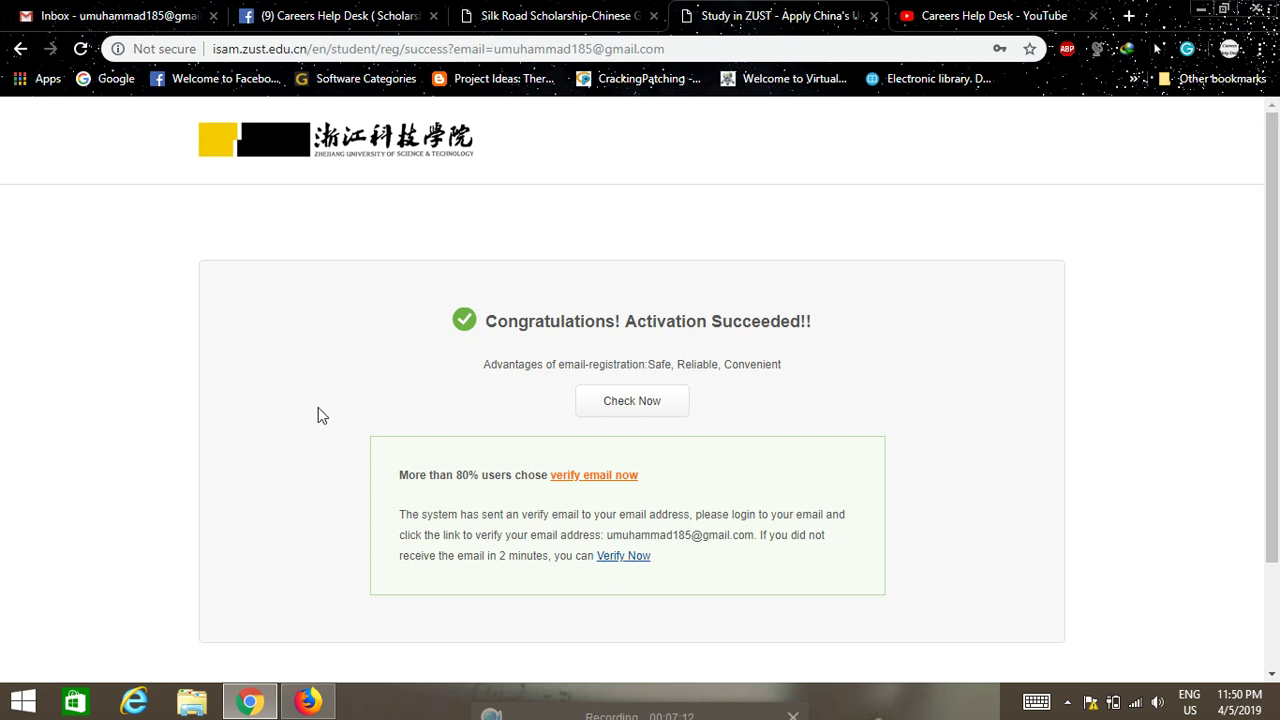
scroll(320, 410, "down", 2)
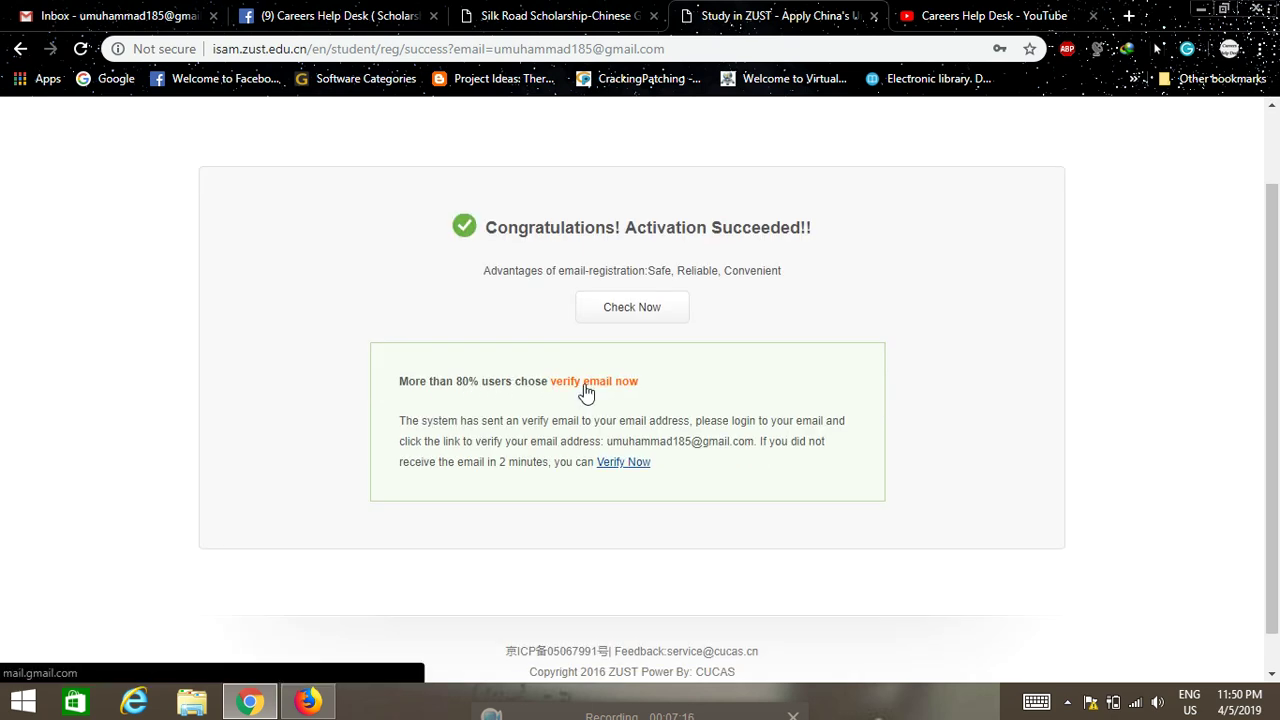
left_click(615, 461)
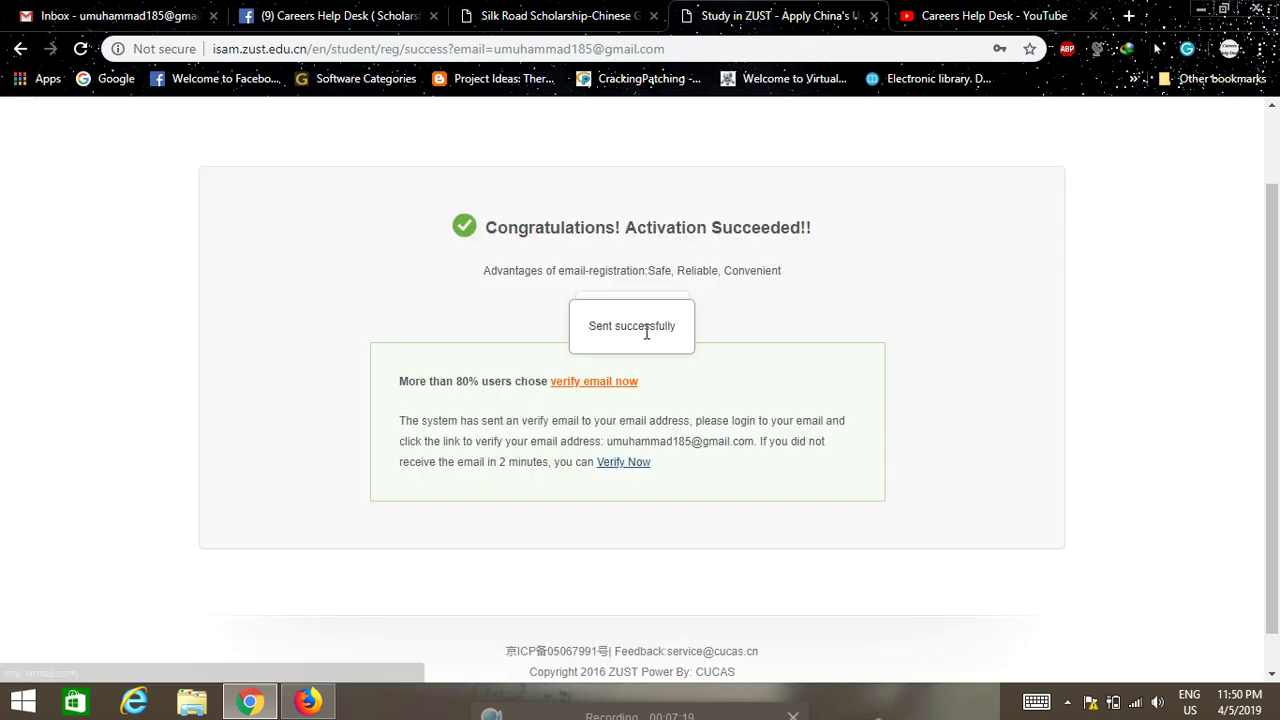
left_click(115, 15)
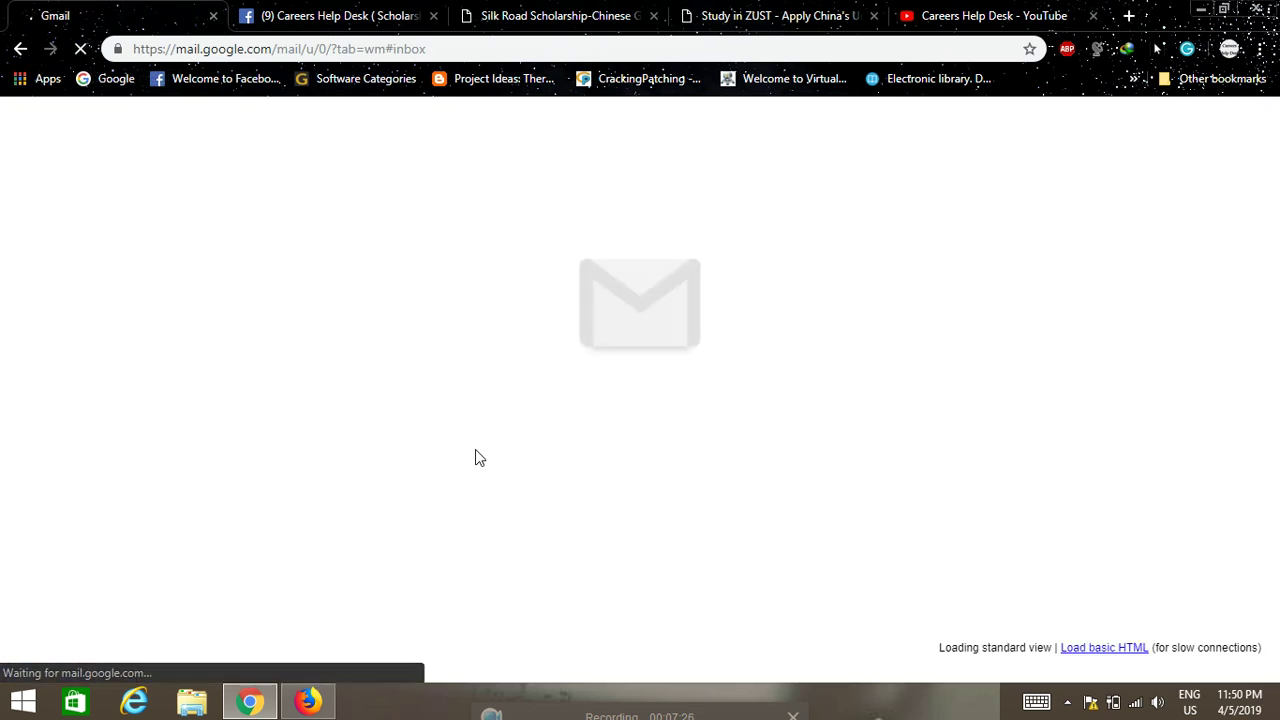
Return to the ZUST registration success page and review its email verification instructions
left_click(762, 17)
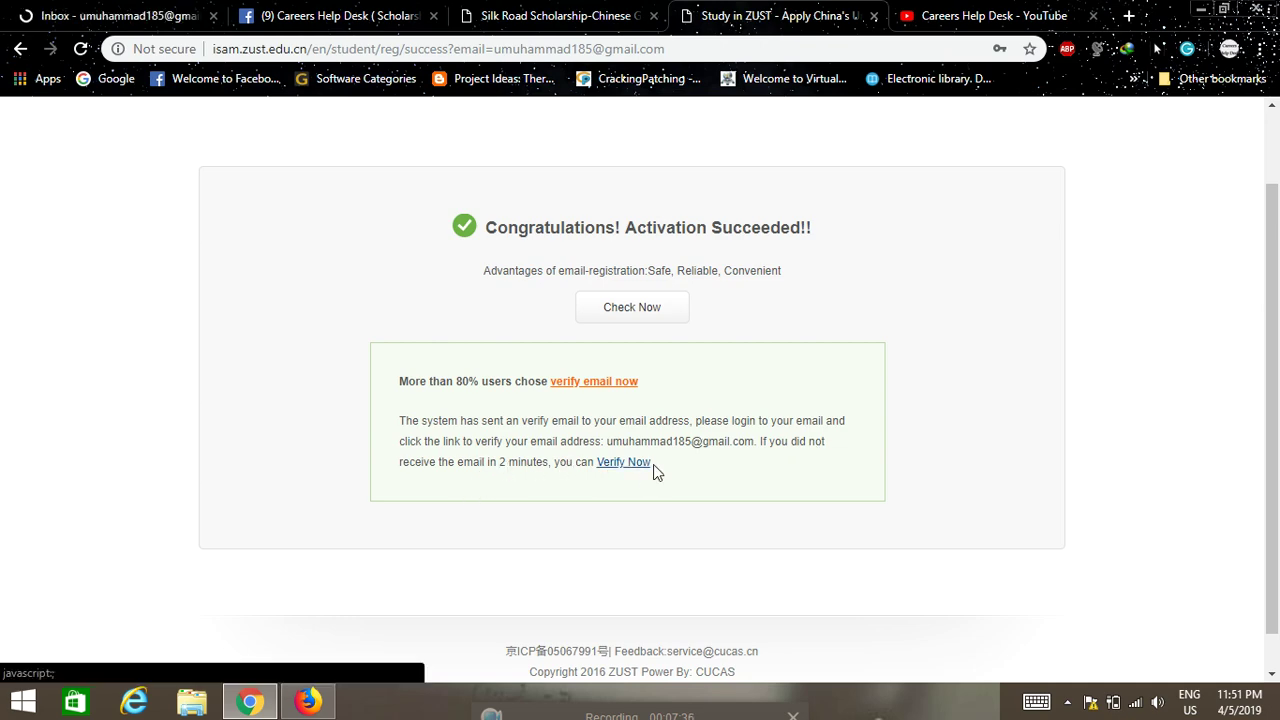
scroll(667, 477, "down", 1)
scroll(675, 475, "up", 2)
scroll(695, 490, "down", 2)
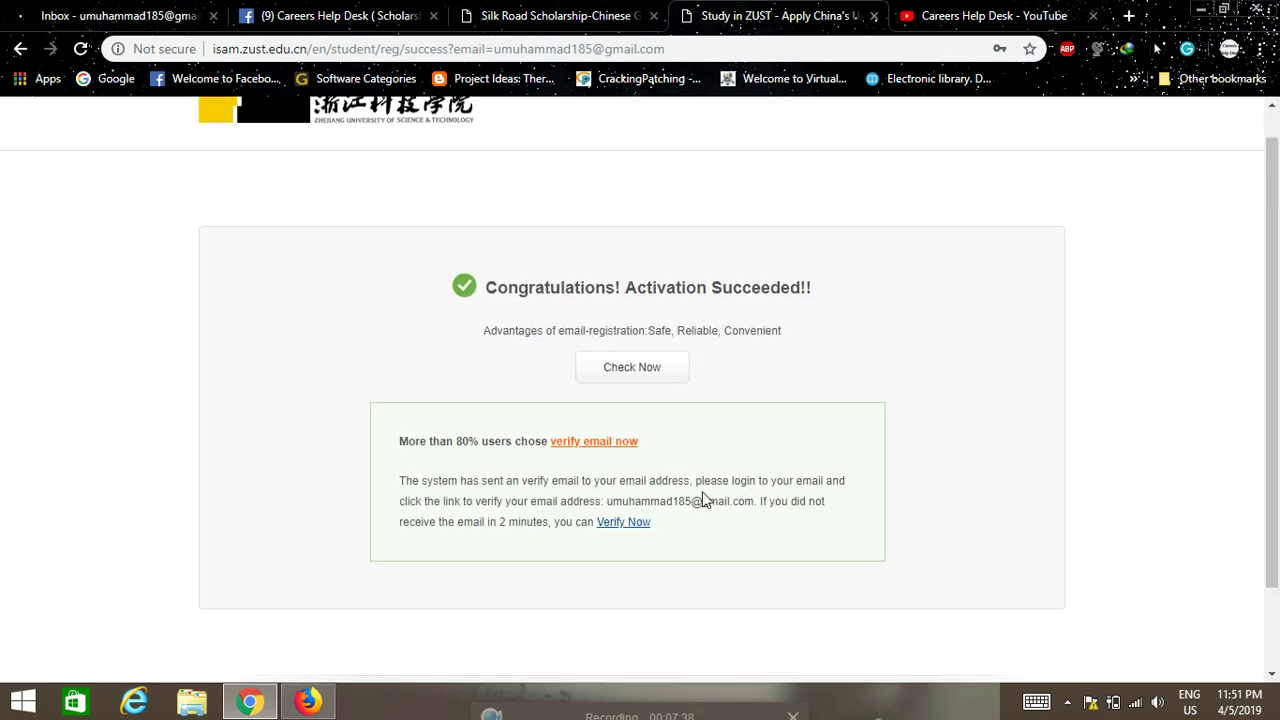
scroll(703, 497, "up", 2)
Check the Gmail inbox for the resent verification email, expanding the folder list to look at Spam and the categories
left_click(150, 12)
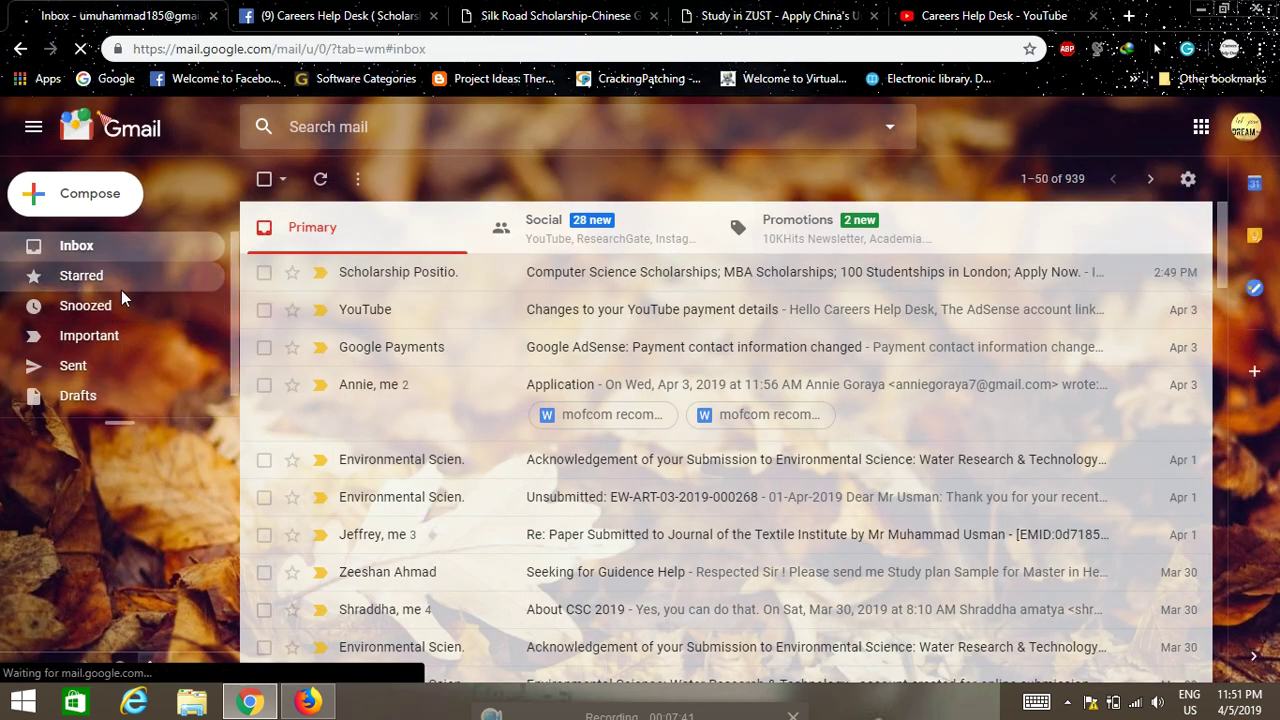
scroll(121, 290, "down", 1)
left_click(101, 406)
scroll(141, 362, "down", 5)
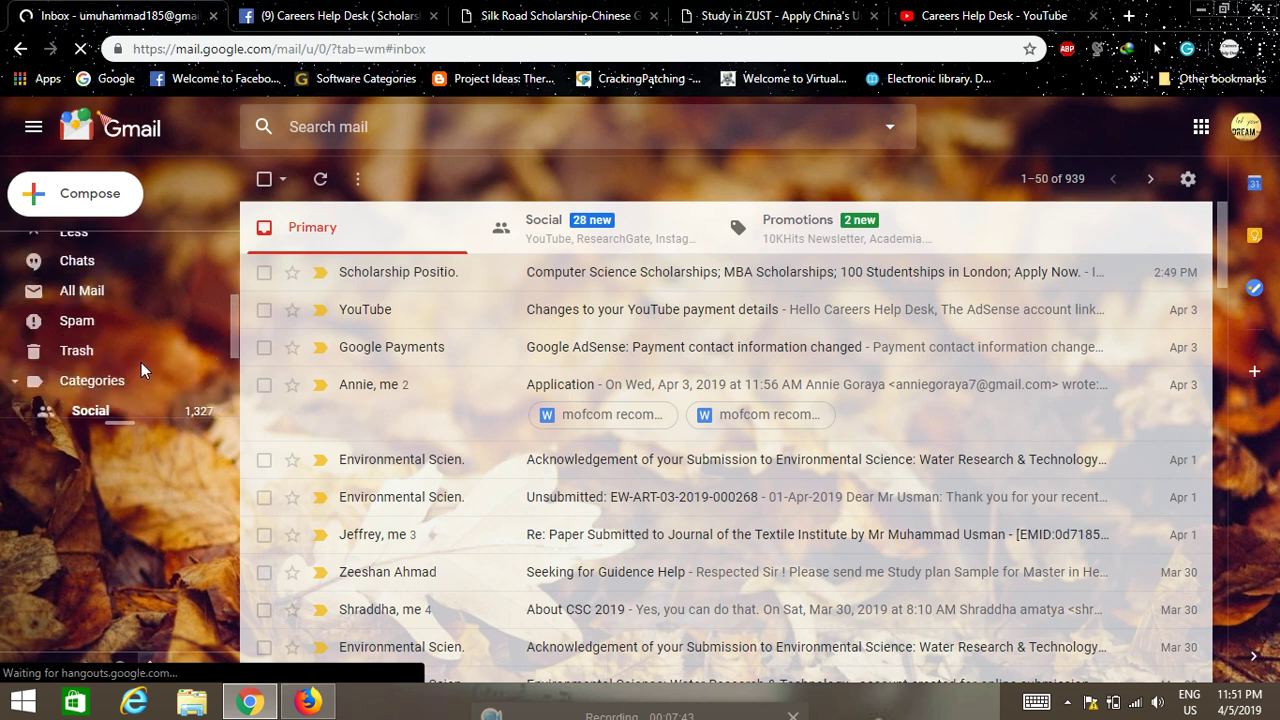
scroll(141, 362, "up", 6)
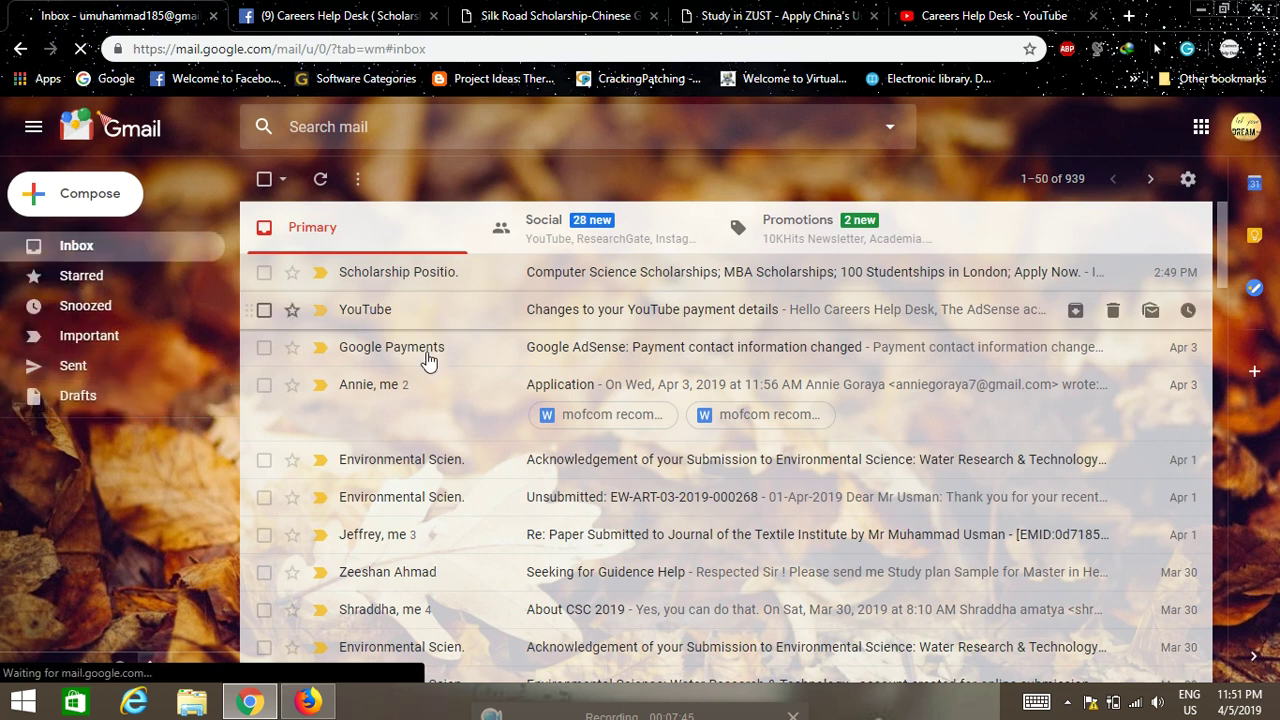
Follow the "verify email now" link on the ZUST registration page and load gmail.com in the page it opens
left_click(800, 12)
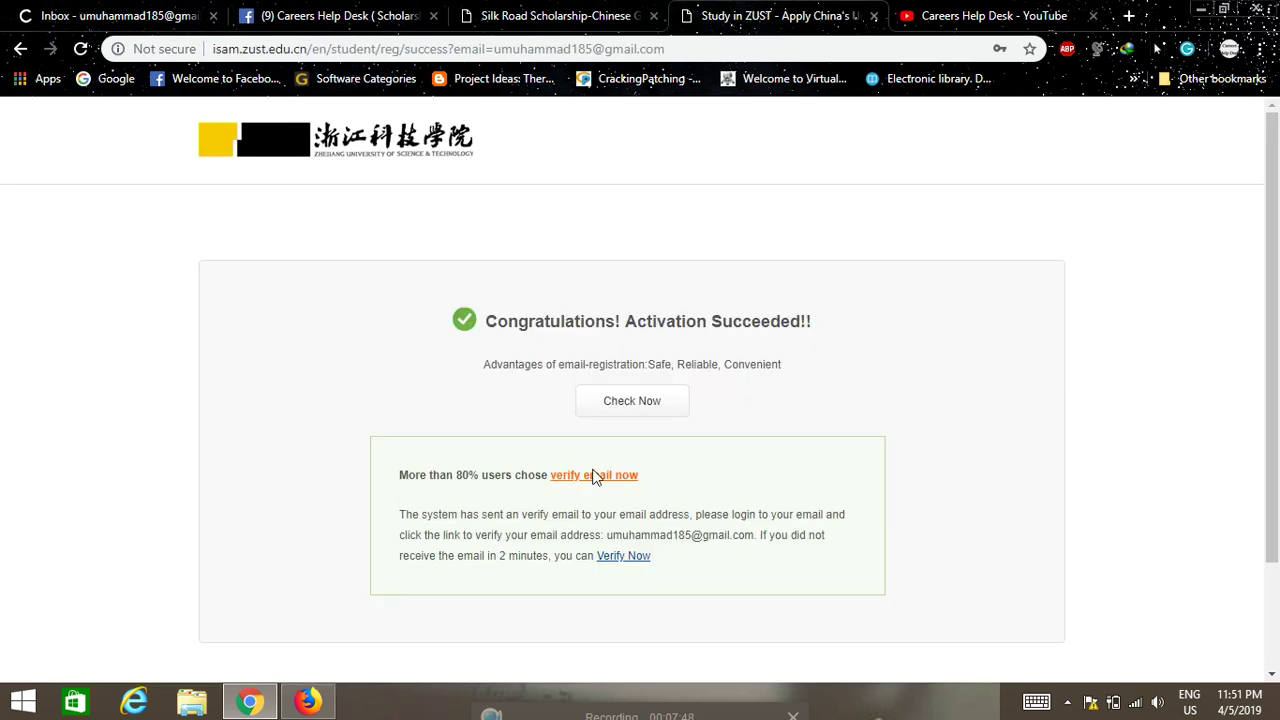
left_click(595, 476)
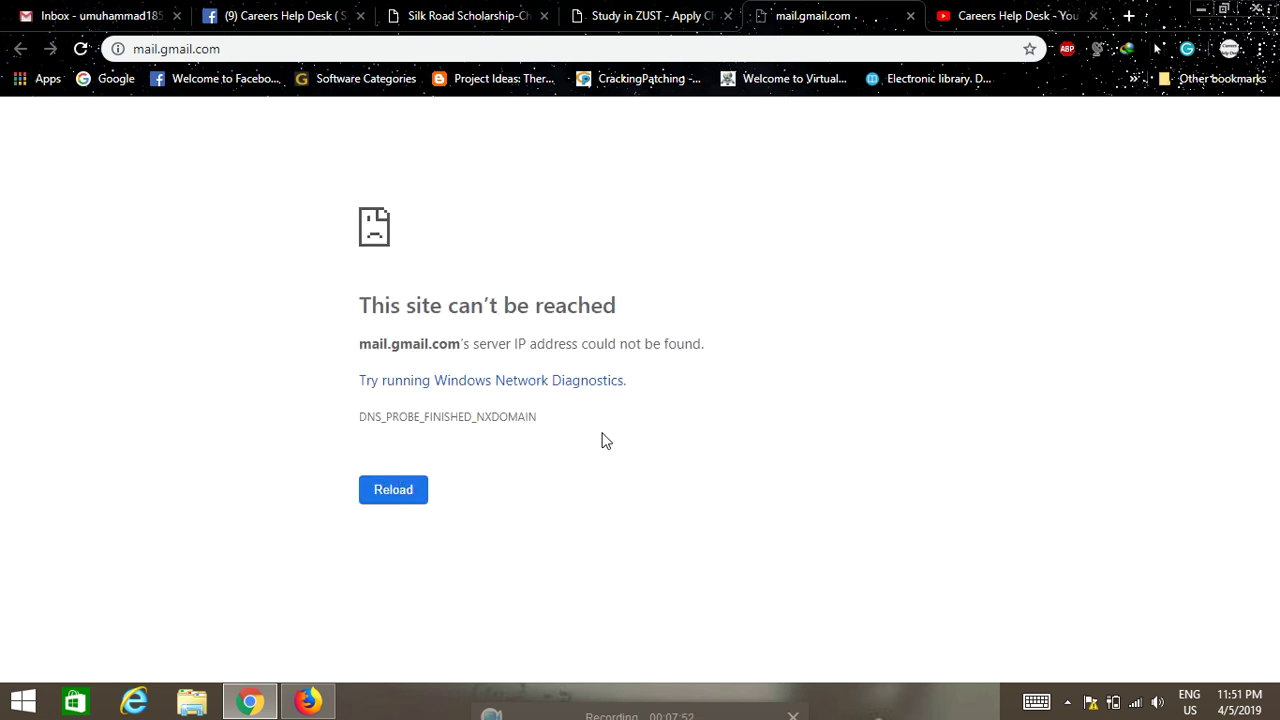
left_click(234, 50)
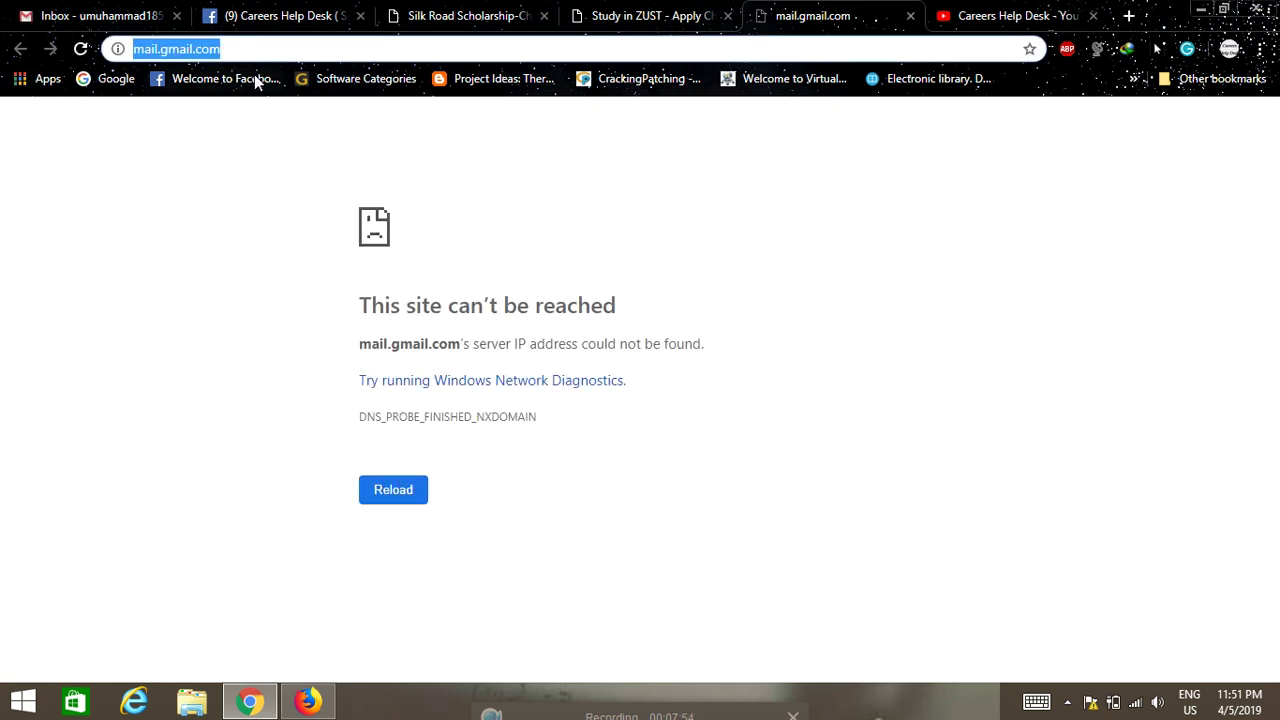
type("gmail")
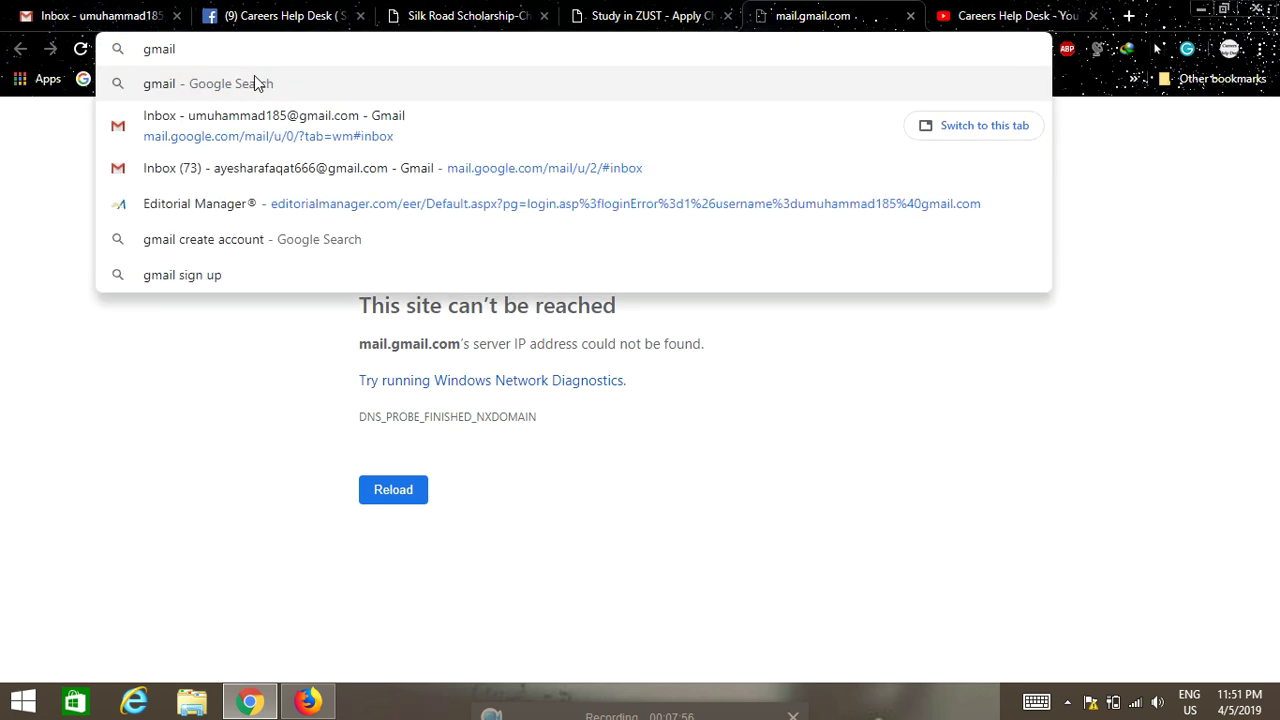
type(".com")
key("Return")
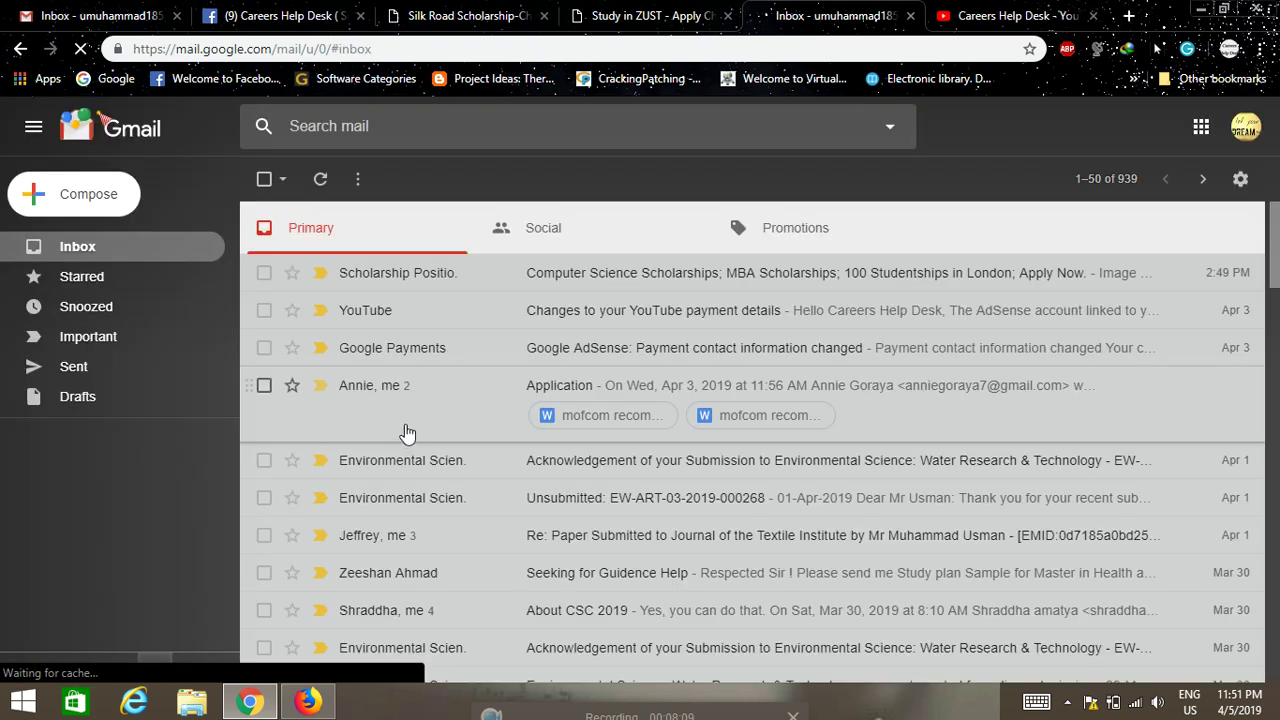
Check Gmail's Social and Primary categories and the folder list for the ZUST verification email, and refresh the inbox
left_click(662, 228)
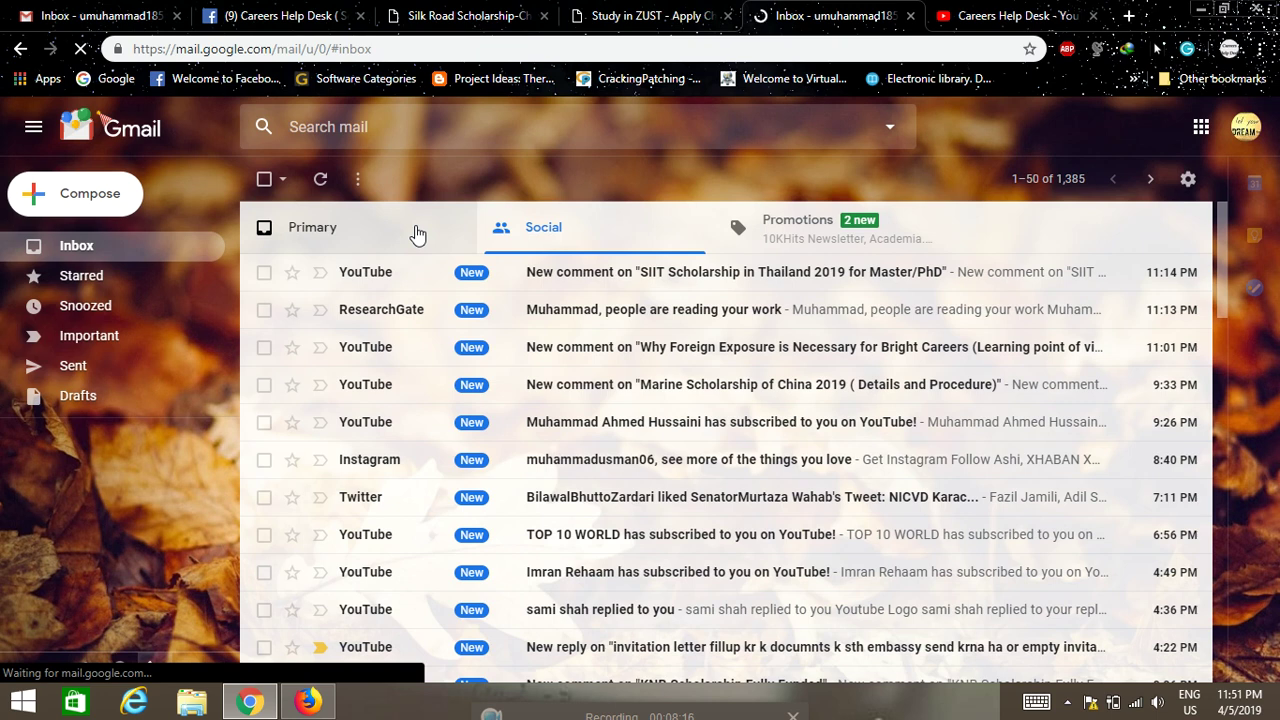
left_click(415, 234)
scroll(100, 290, "down", 1)
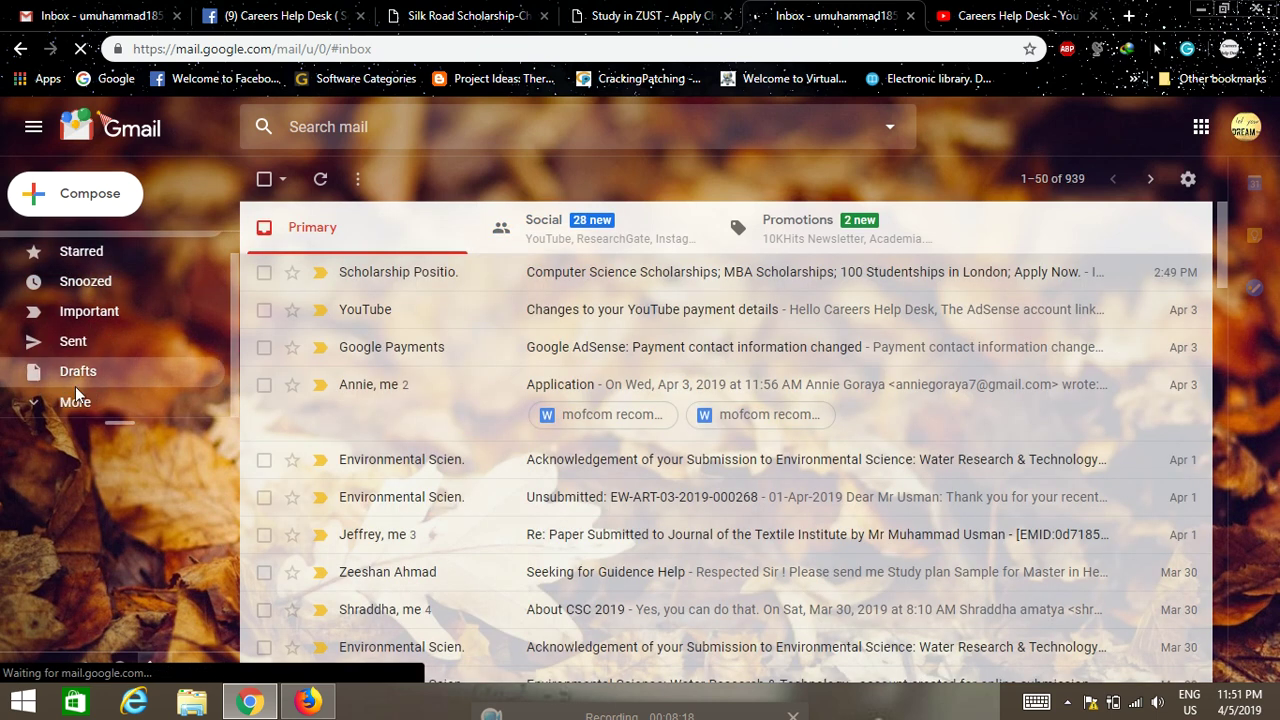
scroll(165, 356, "down", 5)
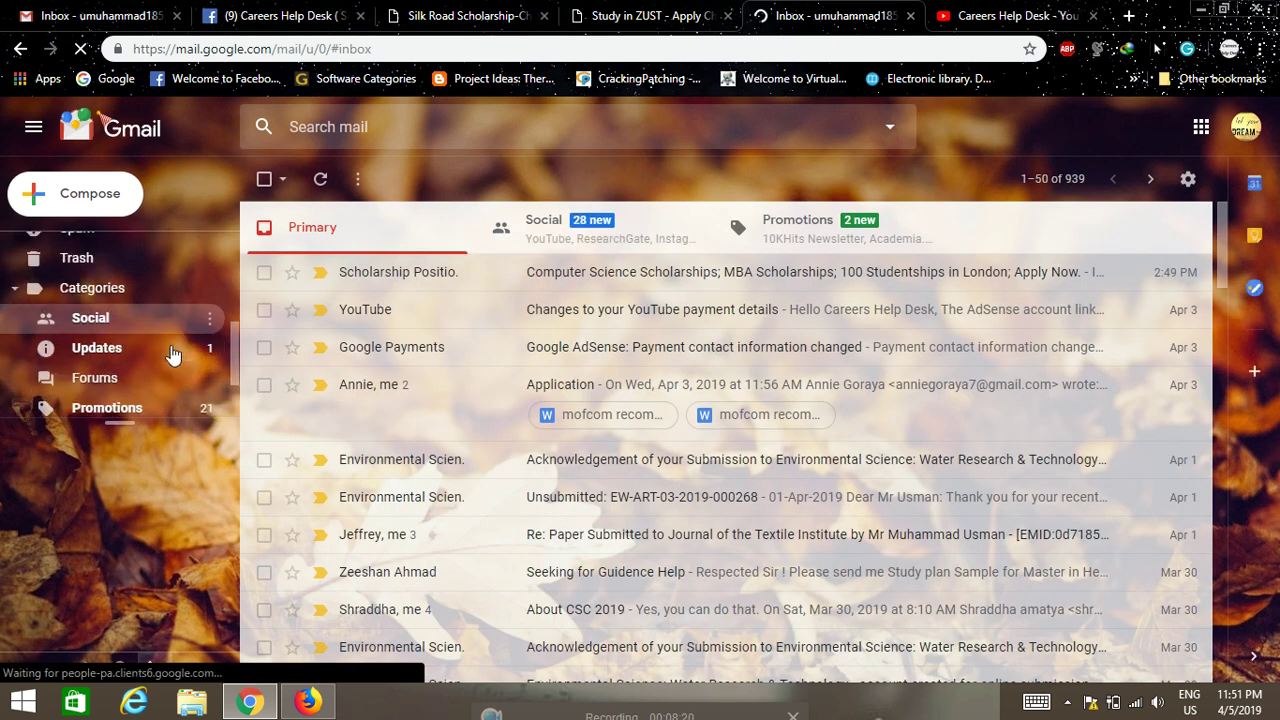
scroll(160, 352, "up", 4)
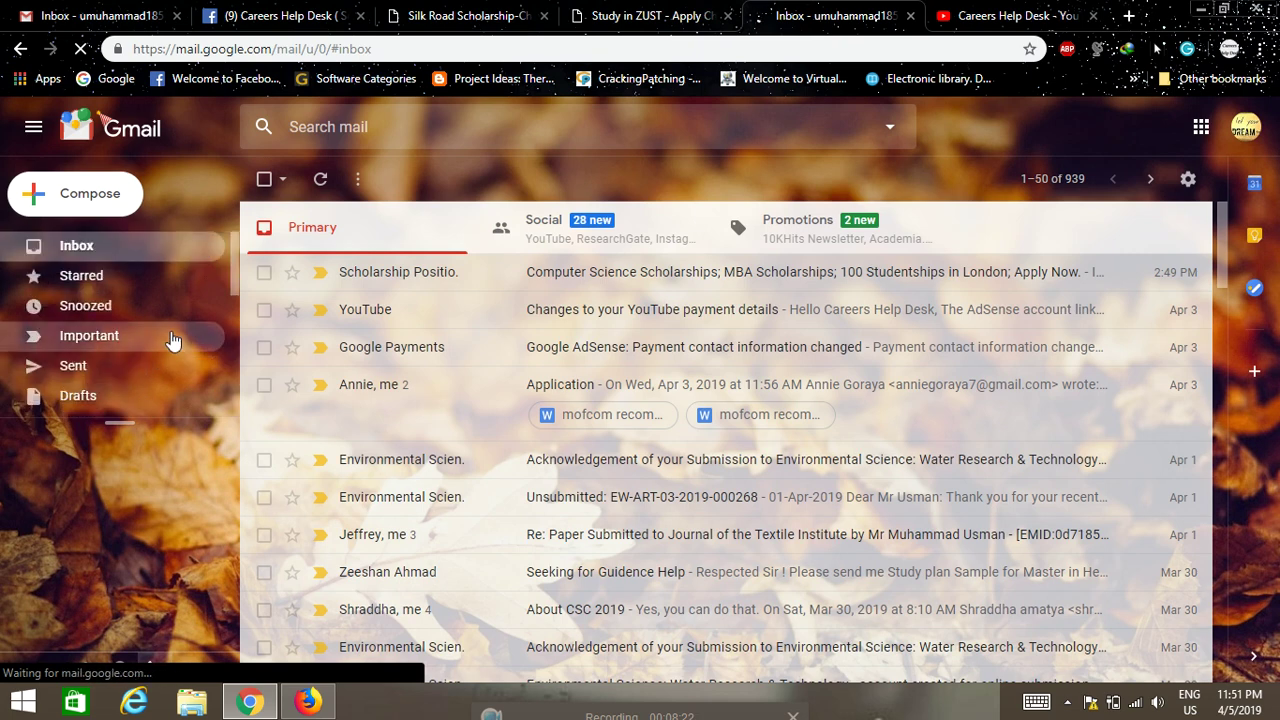
scroll(172, 343, "down", 4)
scroll(170, 345, "down", 1)
scroll(163, 349, "up", 5)
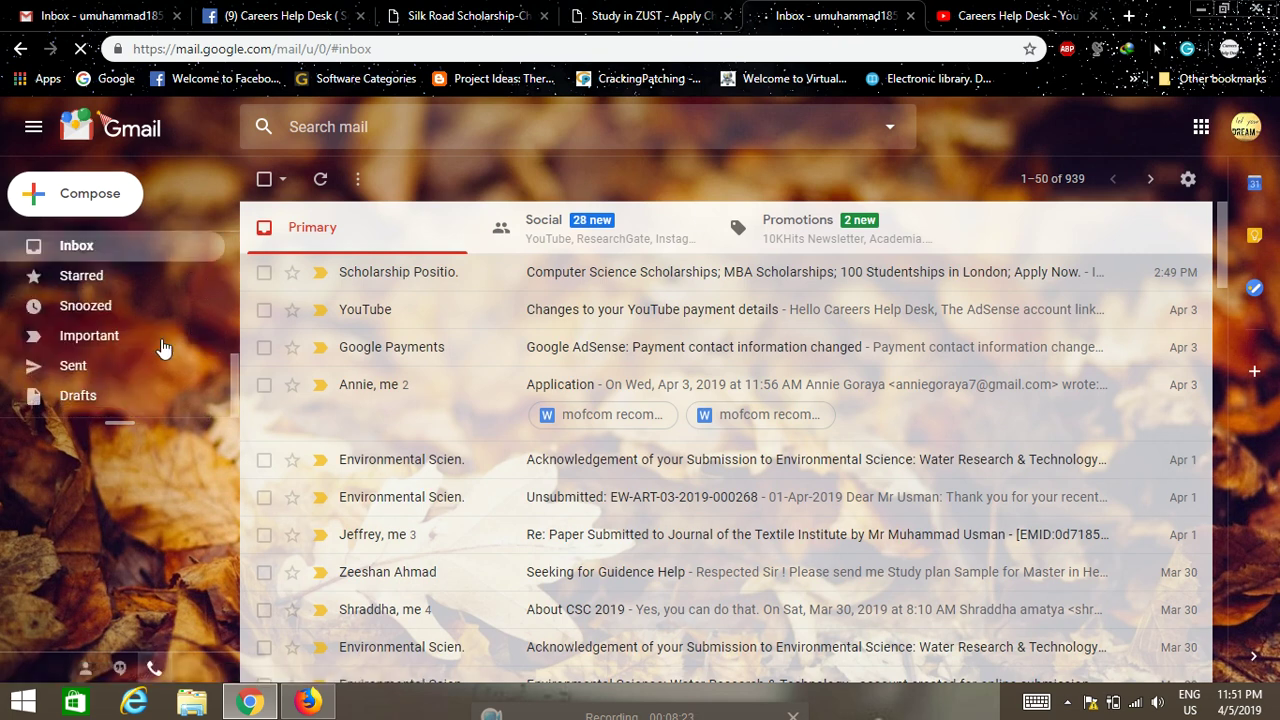
left_click(324, 188)
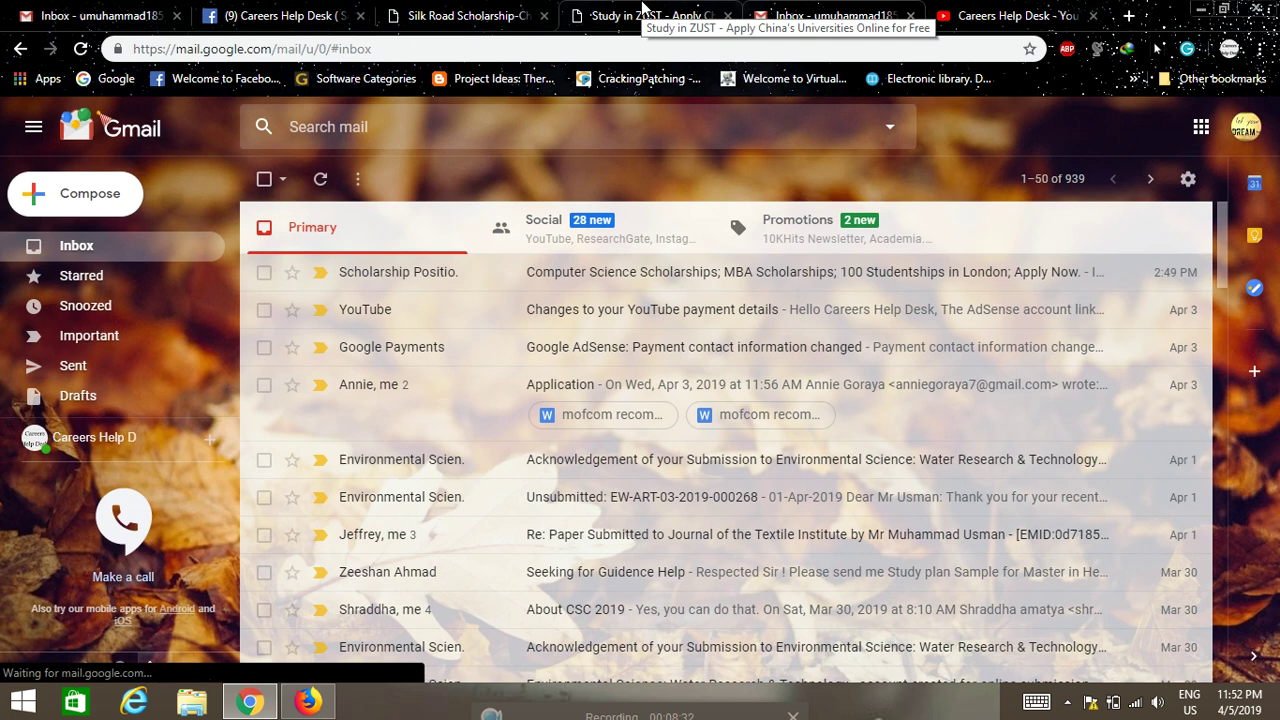
Try to open the mailbox with Check Now on the ZUST registration success page, and close the page it opens
left_click(643, 10)
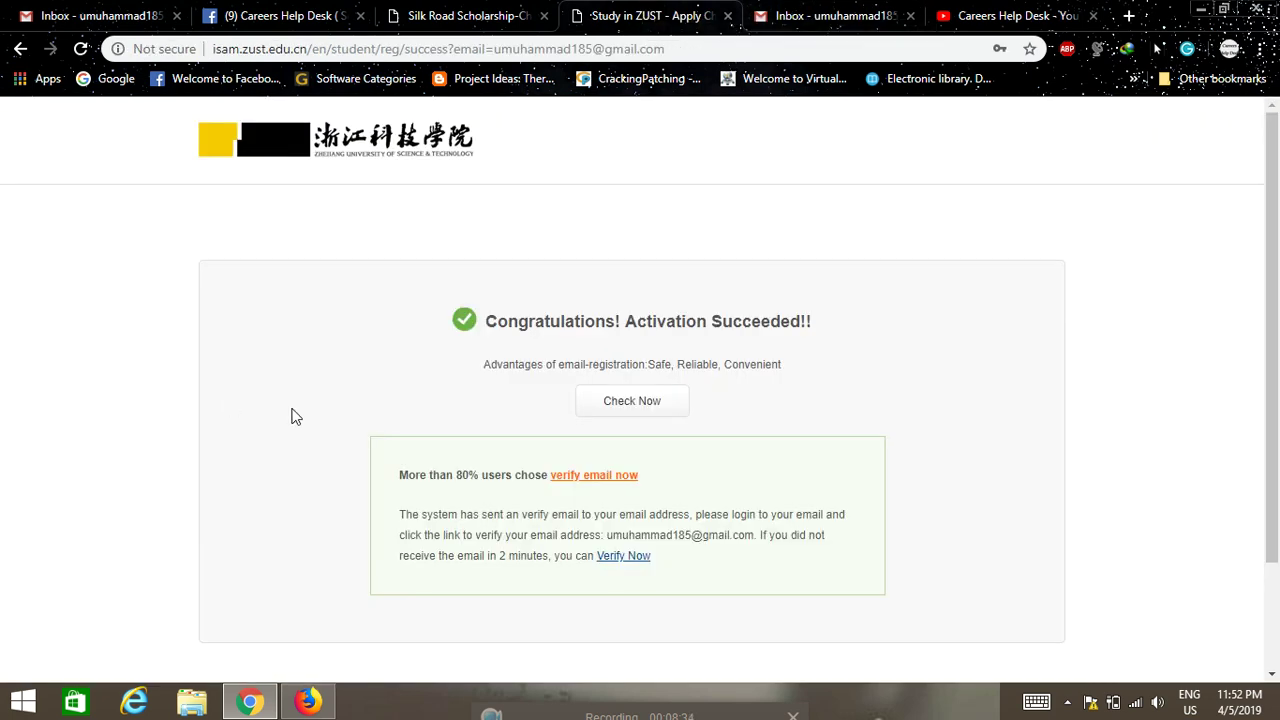
left_click(623, 400)
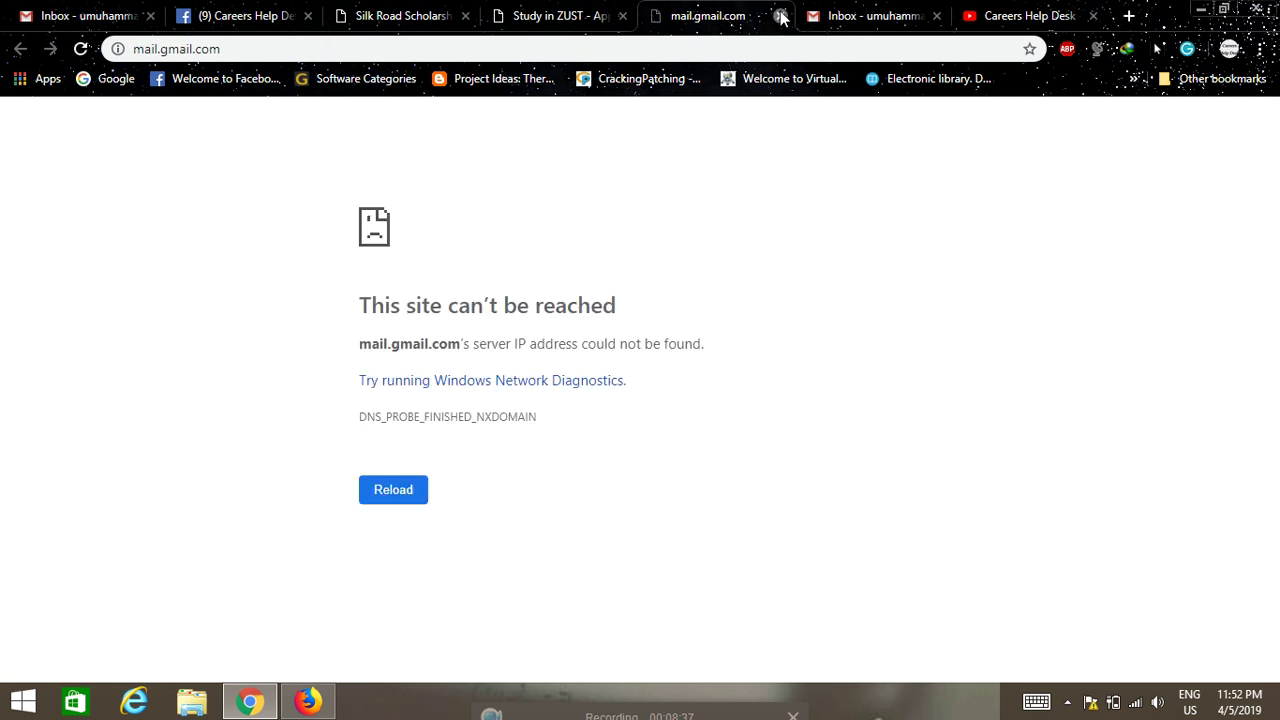
left_click(780, 15)
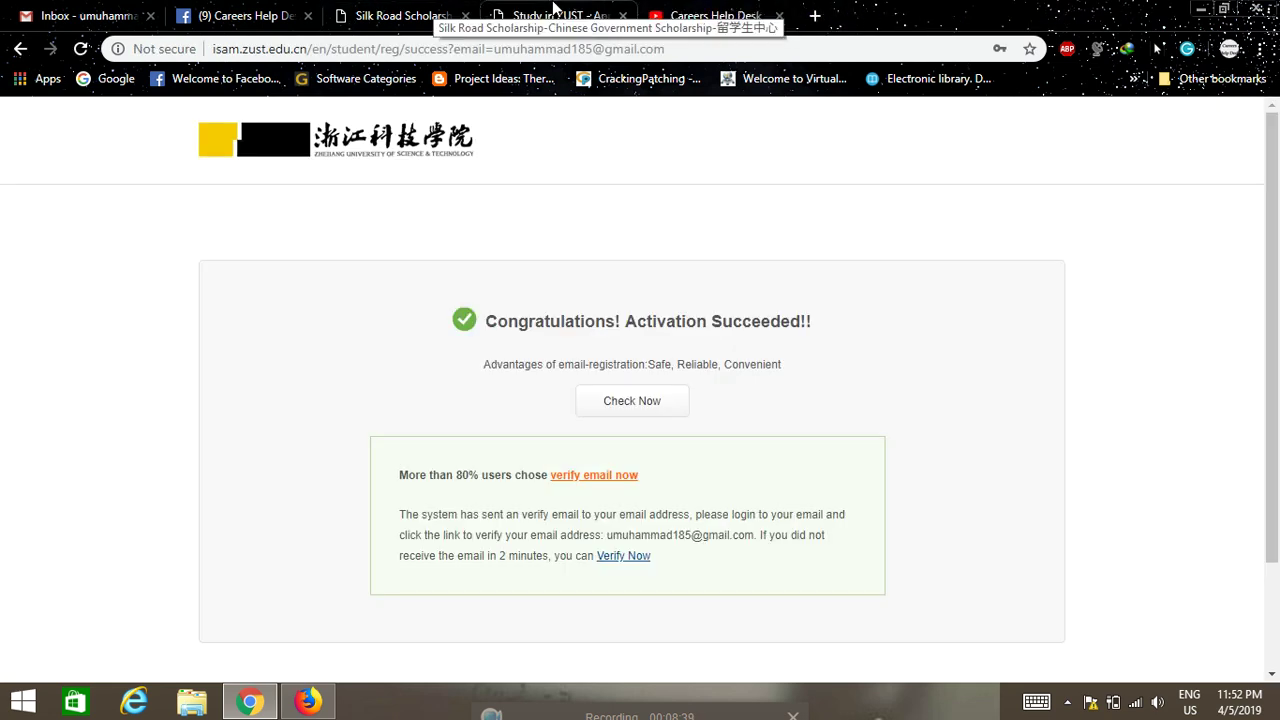
Follow the isam.zust.edu.cn registration link on the Silk Road Scholarship page and open Online Application on the portal
left_click(375, 10)
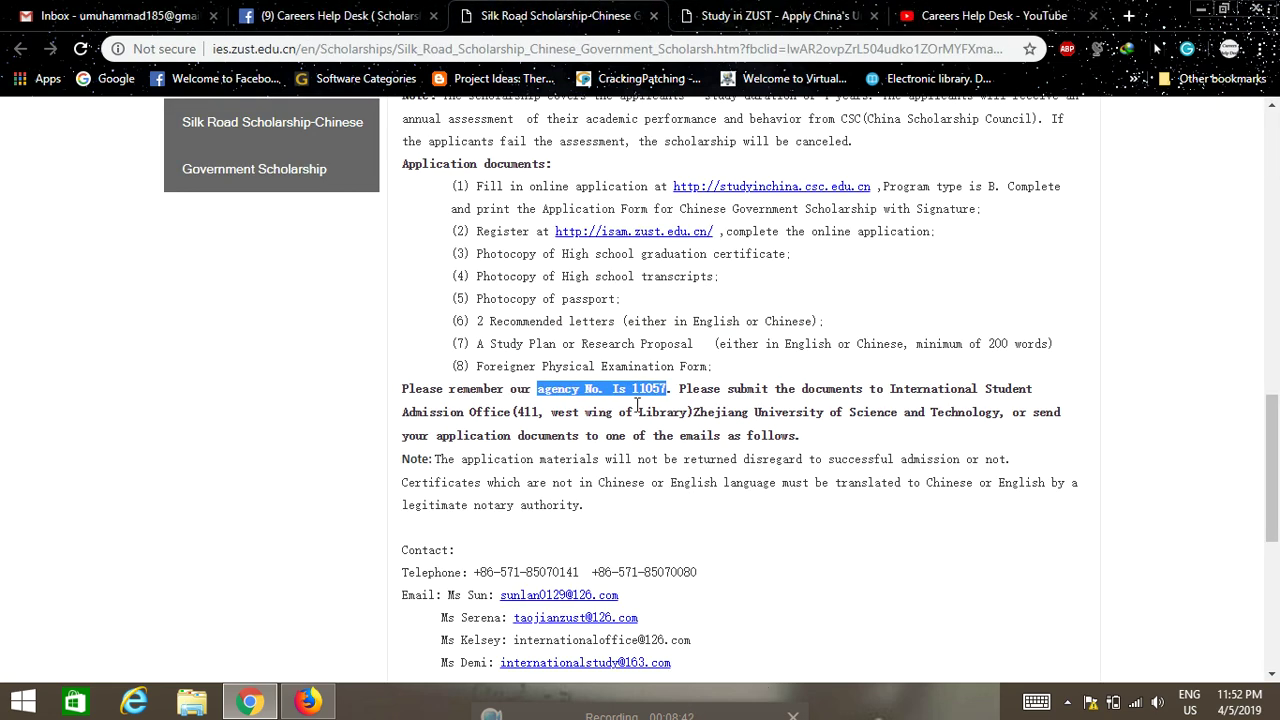
scroll(636, 412, "up", 2)
left_click(630, 421)
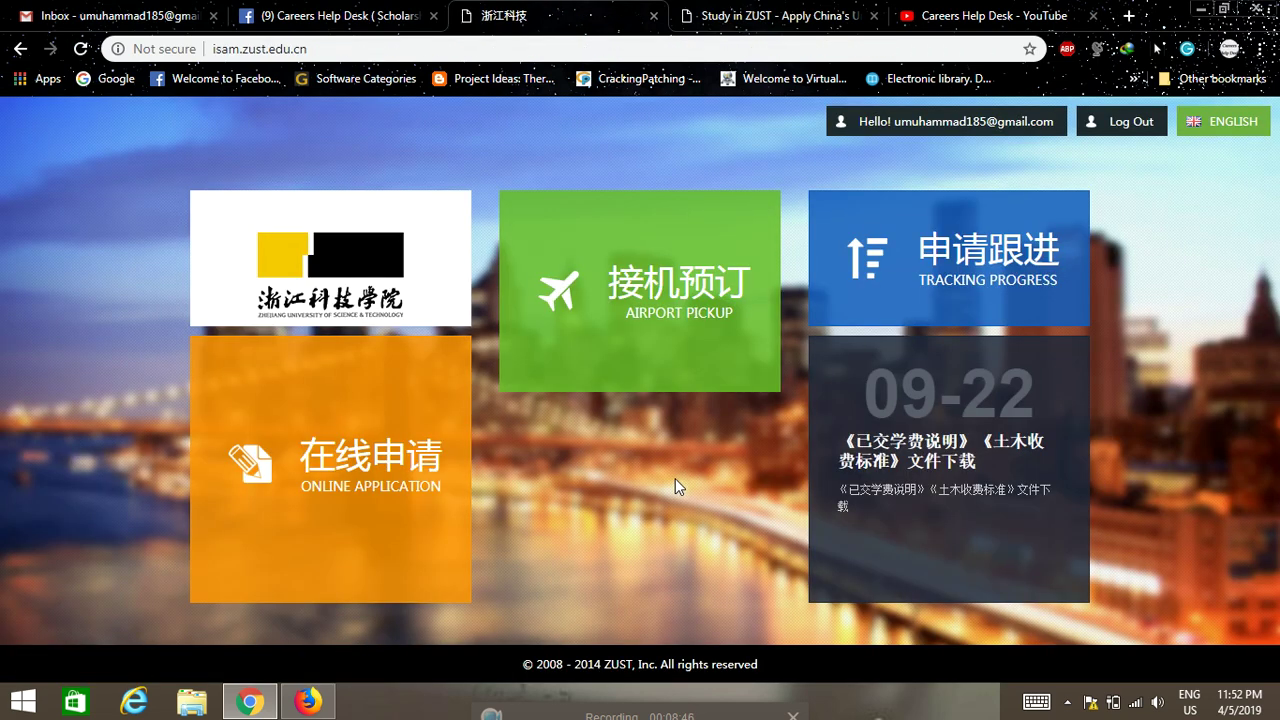
left_click(336, 452)
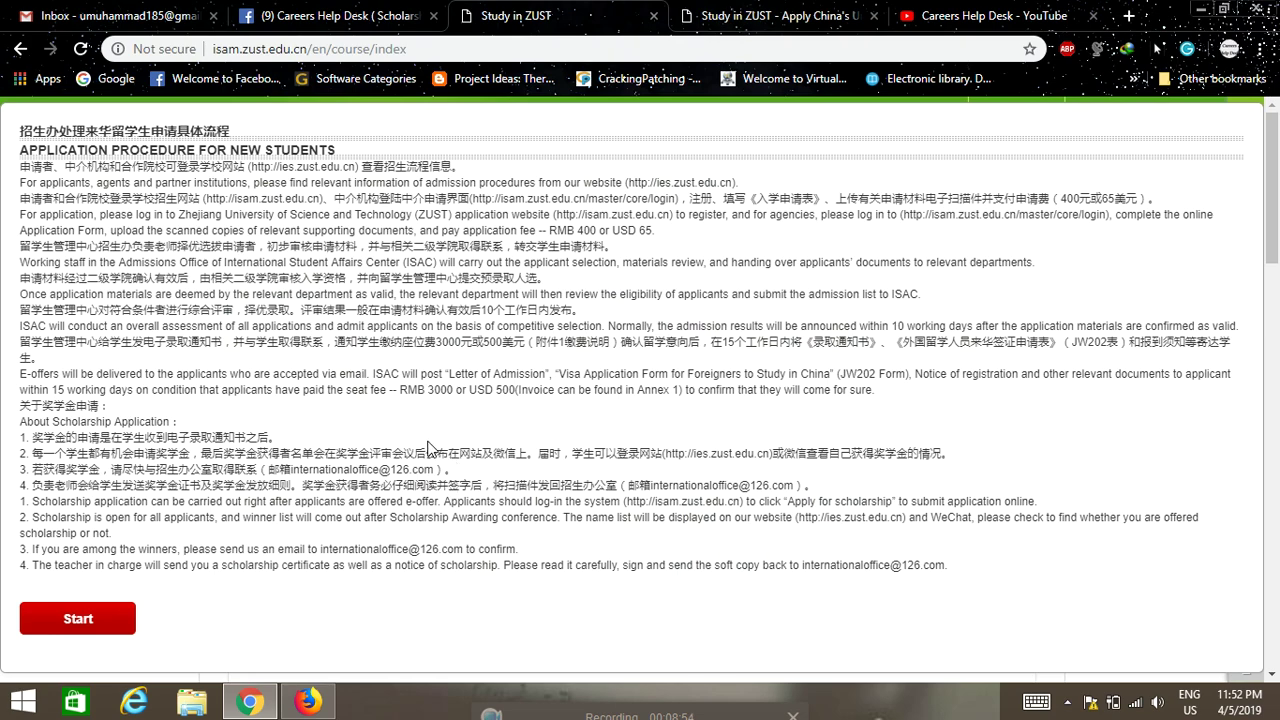
Read the application procedure for new students and start the application to reach program selection
scroll(304, 298, "down", 5)
scroll(323, 360, "up", 5)
left_click(770, 15)
left_click(540, 15)
scroll(240, 415, "down", 2)
left_click(84, 441)
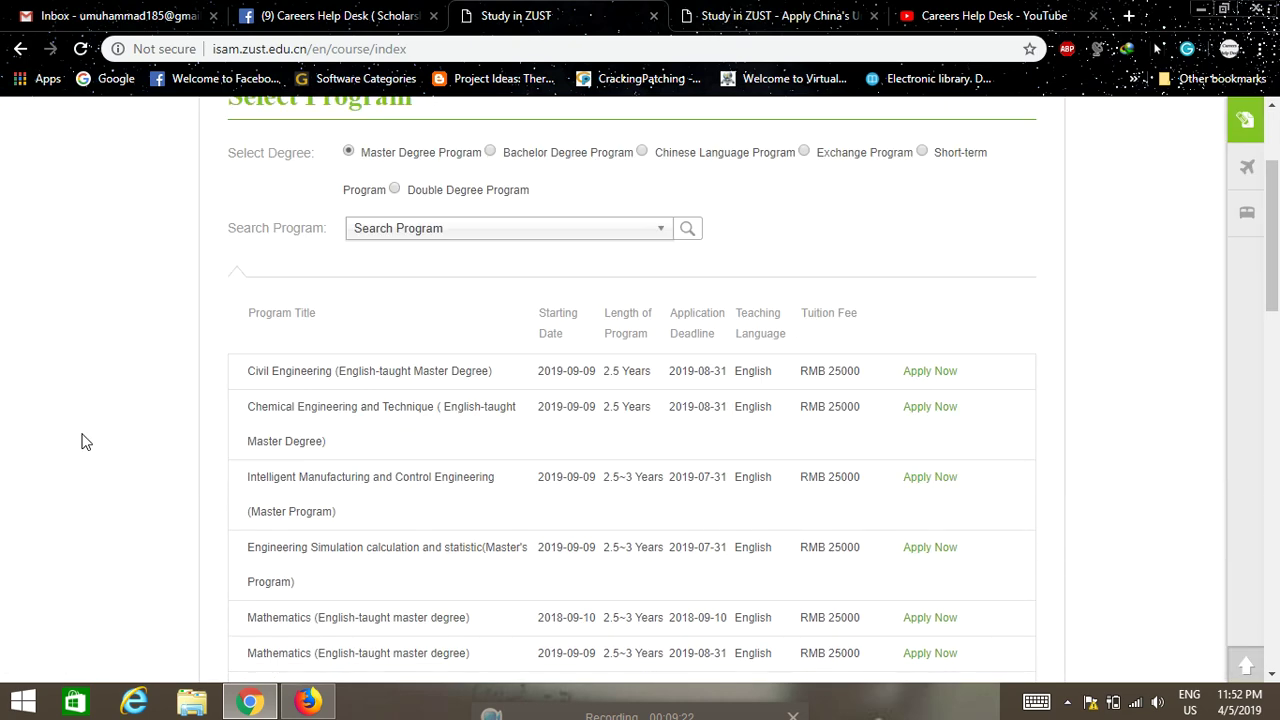
Select Bachelor Degree Program as the degree and start past the repeated application procedure notice
scroll(152, 494, "up", 2)
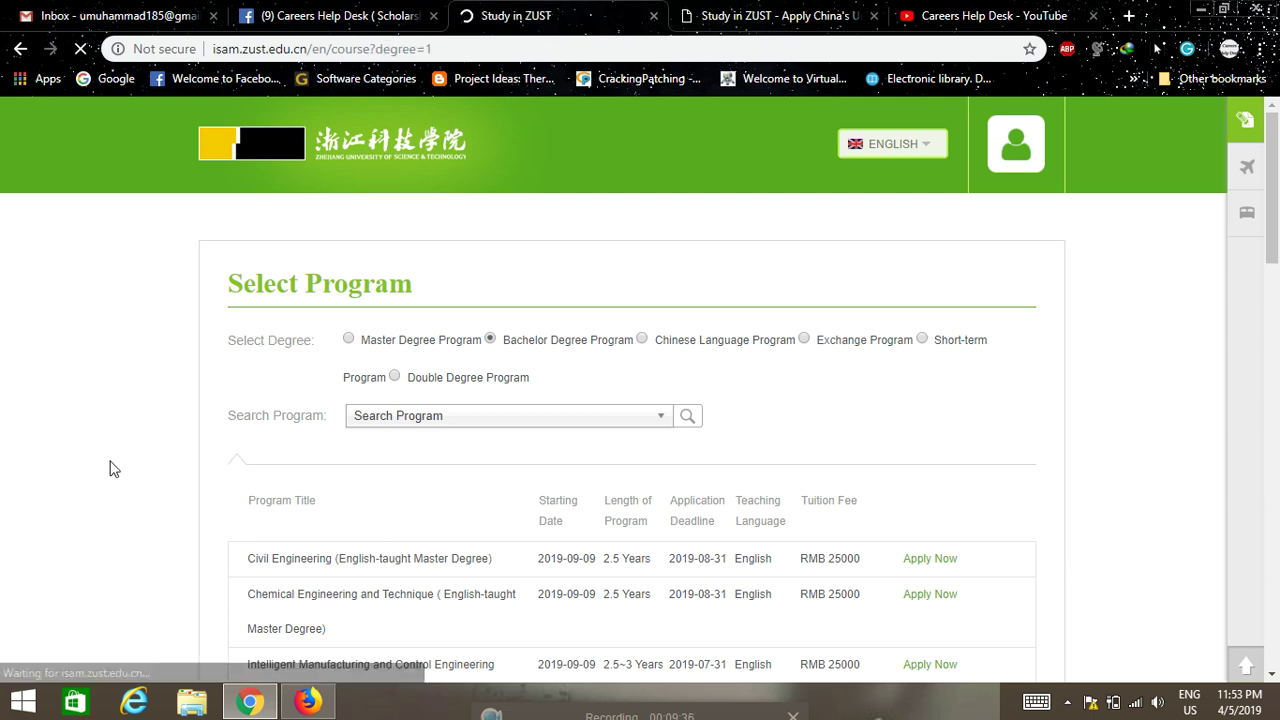
scroll(125, 458, "down", 1)
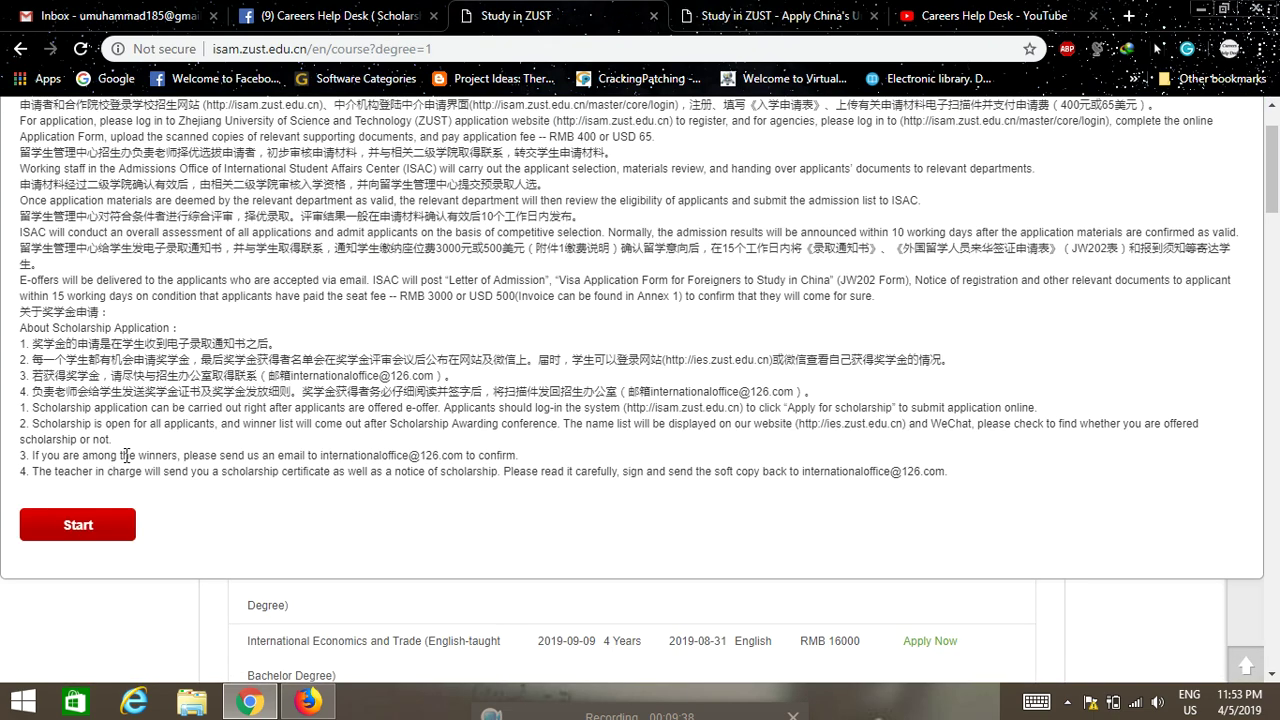
left_click(92, 532)
scroll(220, 510, "down", 1)
scroll(300, 450, "up", 1)
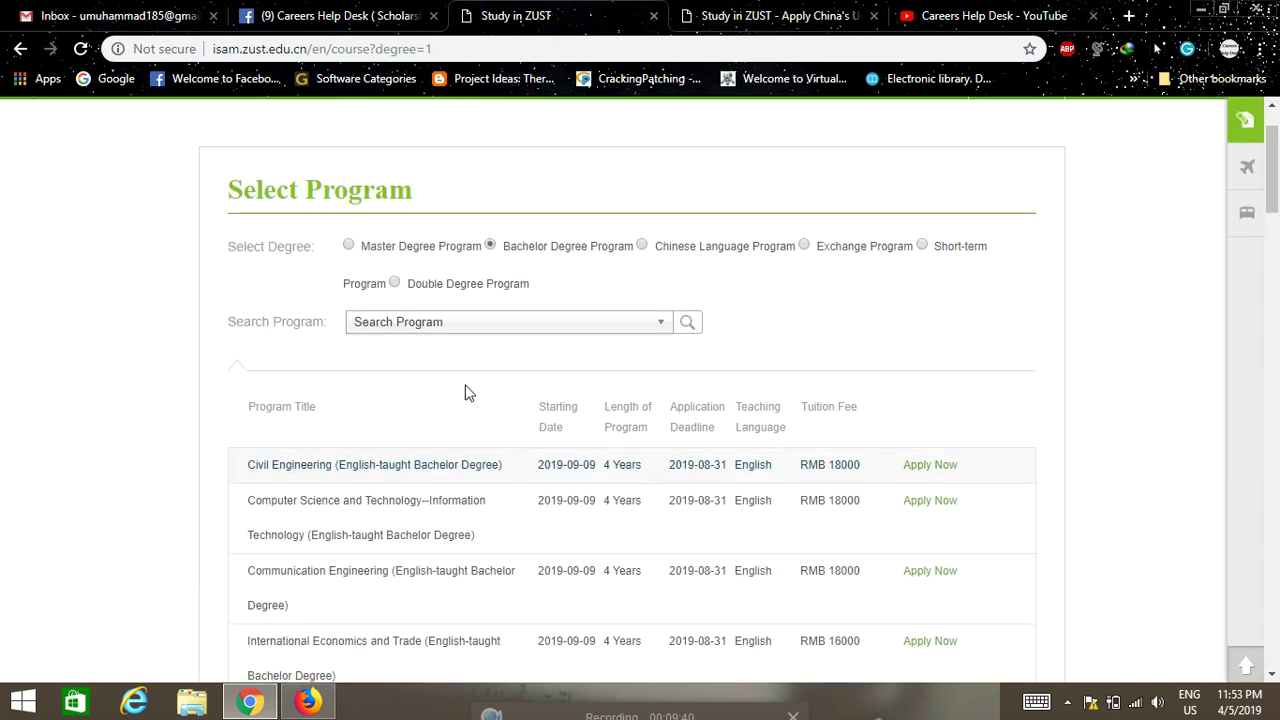
Browse the bachelor's programs in the Search Program choices and the program table, including their deadlines, teaching languages and tuition fees
left_click(663, 326)
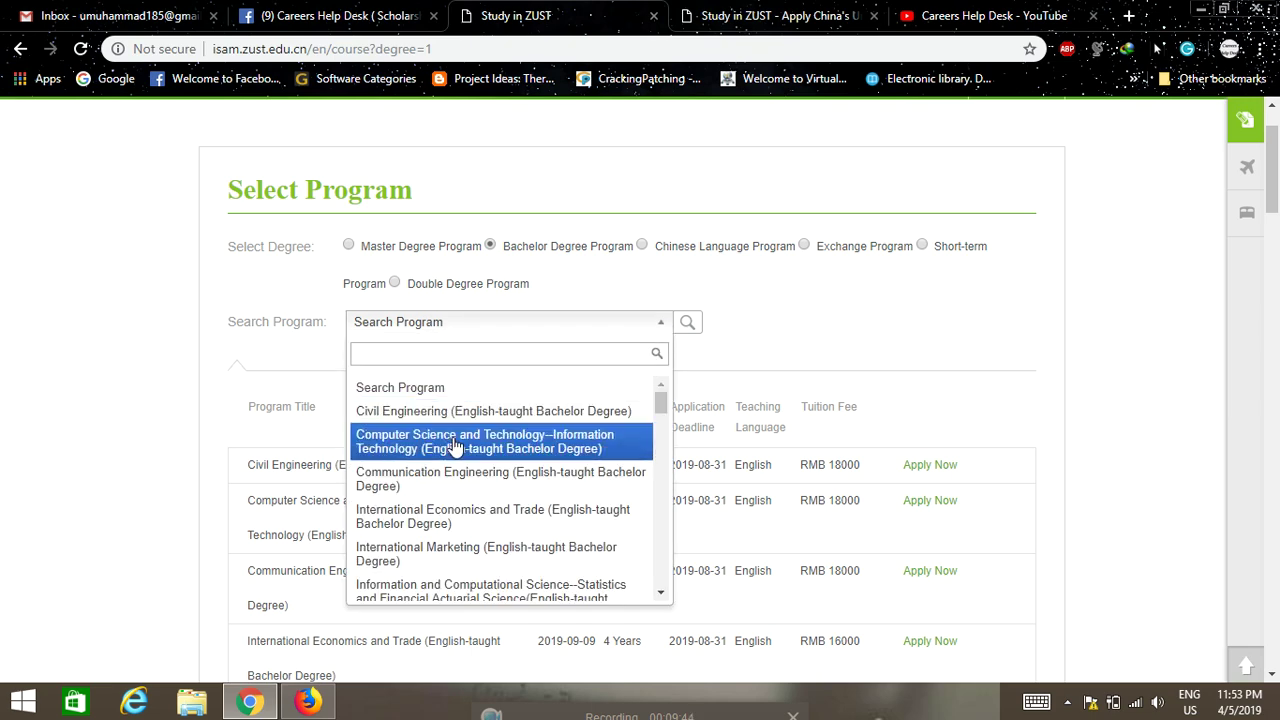
scroll(455, 445, "down", 10)
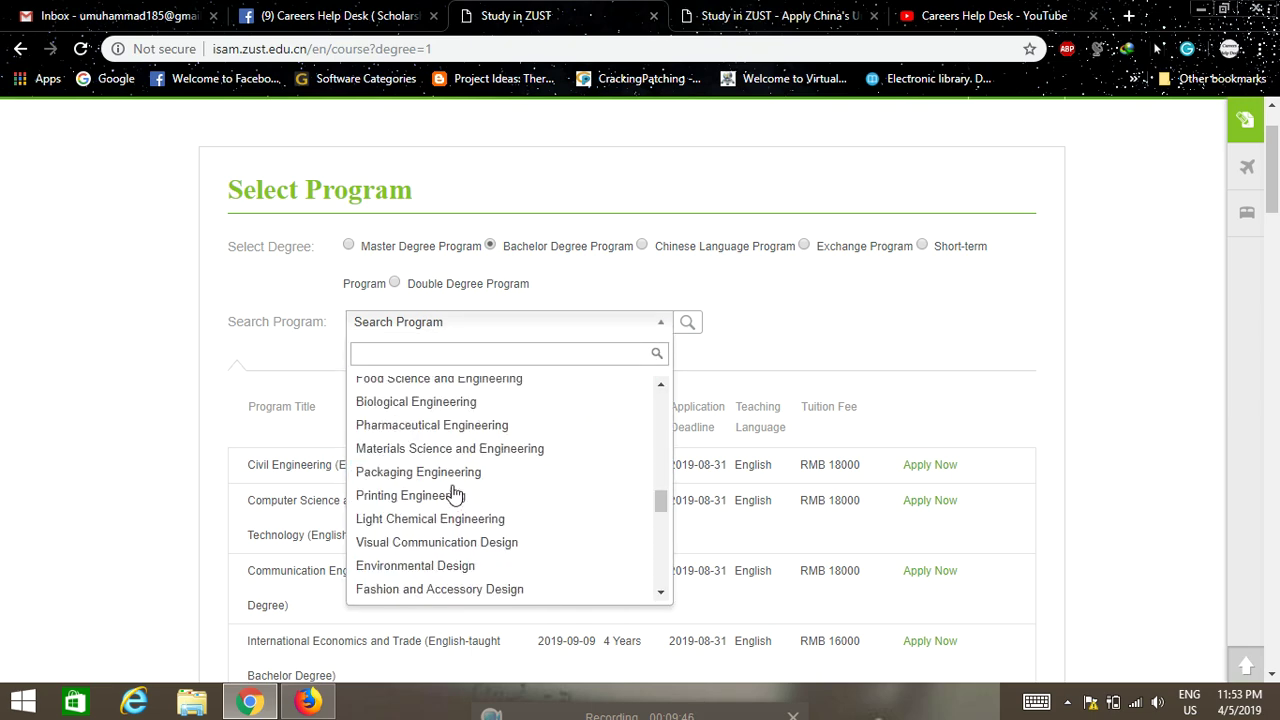
scroll(455, 493, "down", 10)
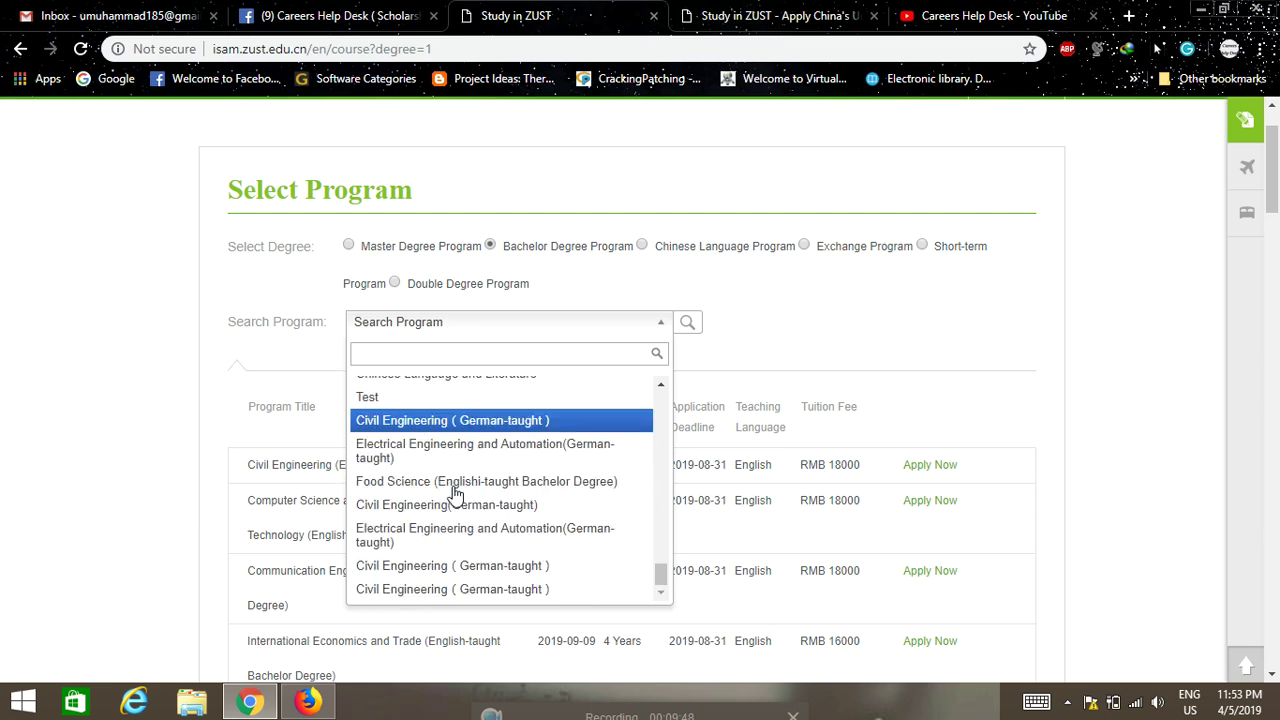
scroll(455, 490, "up", 10)
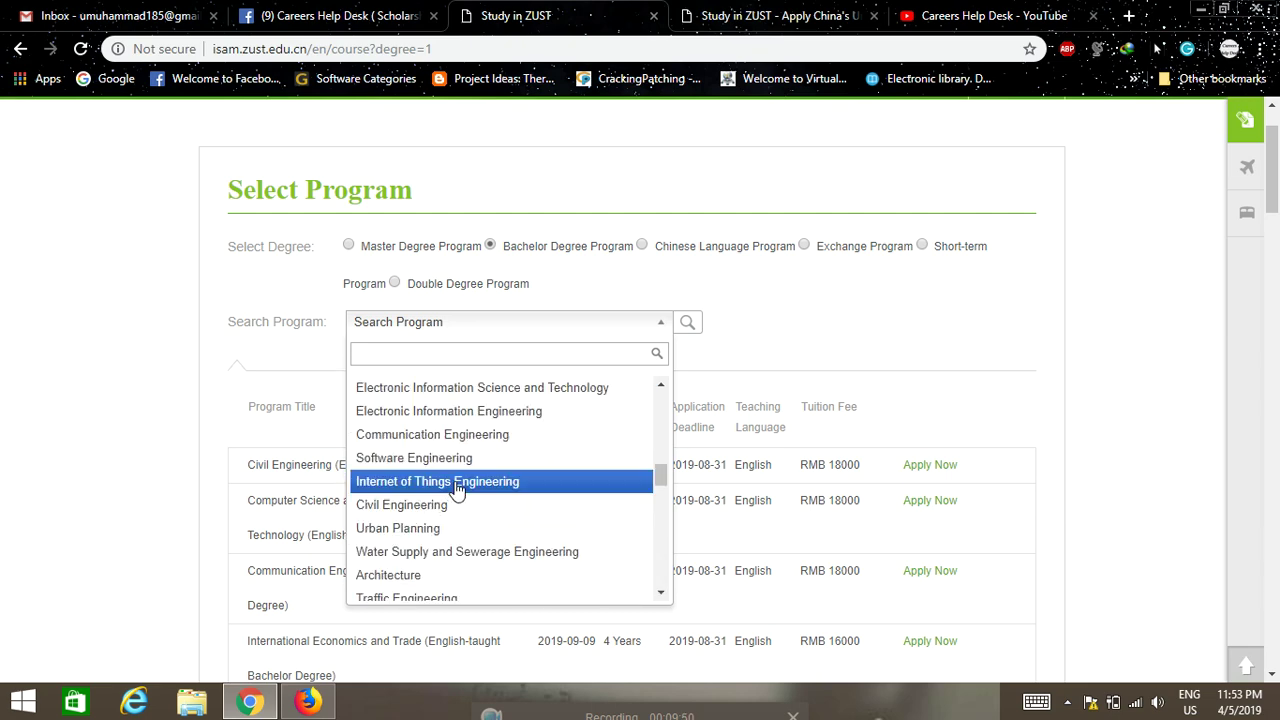
scroll(455, 490, "up", 5)
left_click(1178, 340)
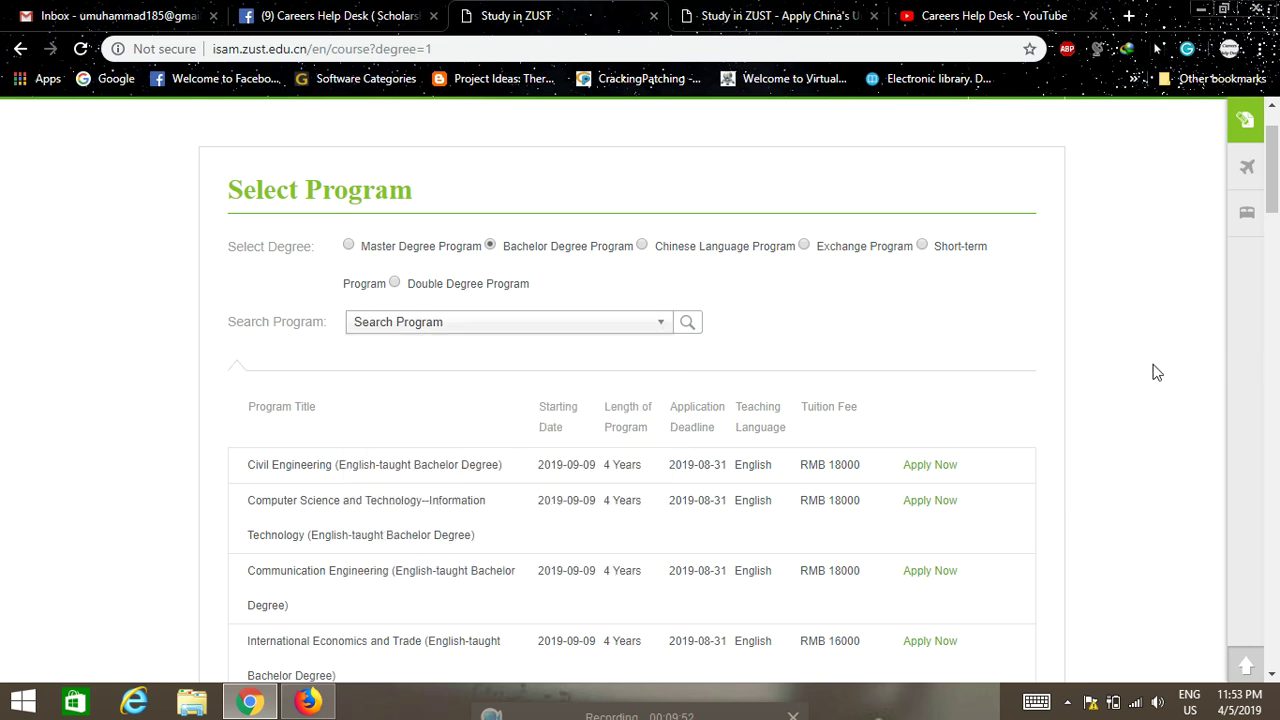
scroll(329, 457, "down", 7)
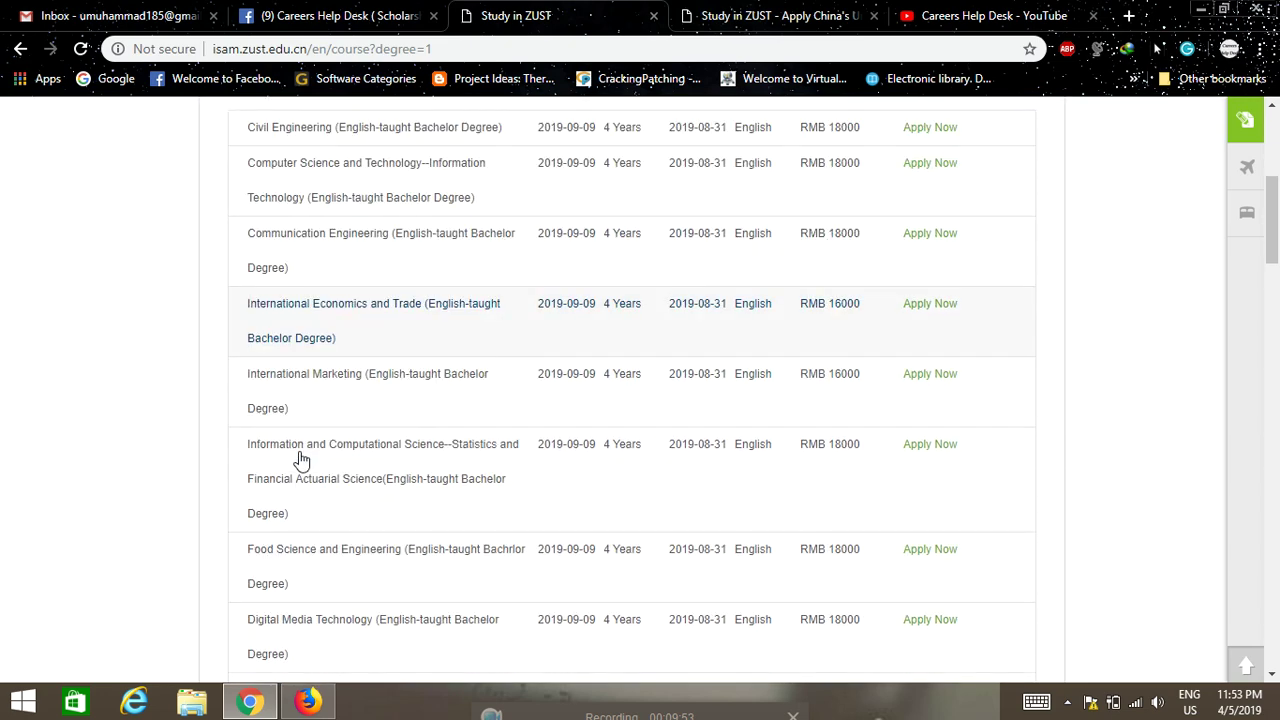
scroll(209, 450, "down", 7)
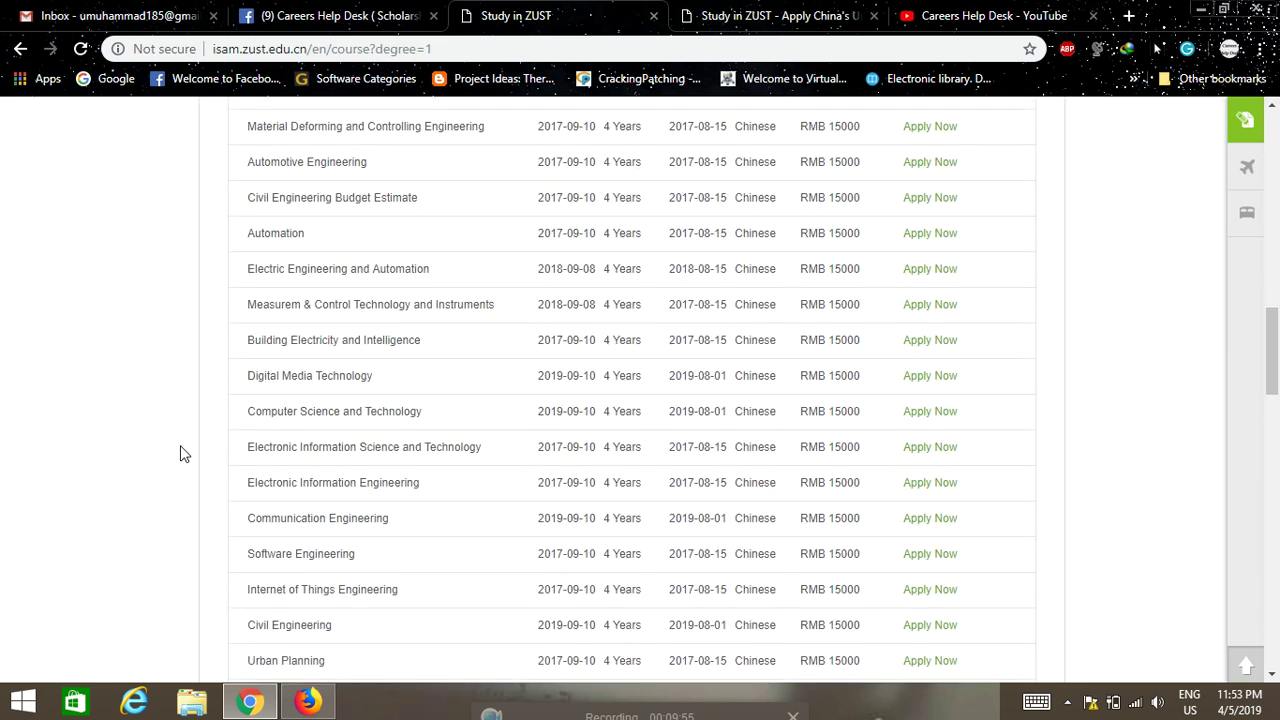
scroll(181, 454, "up", 14)
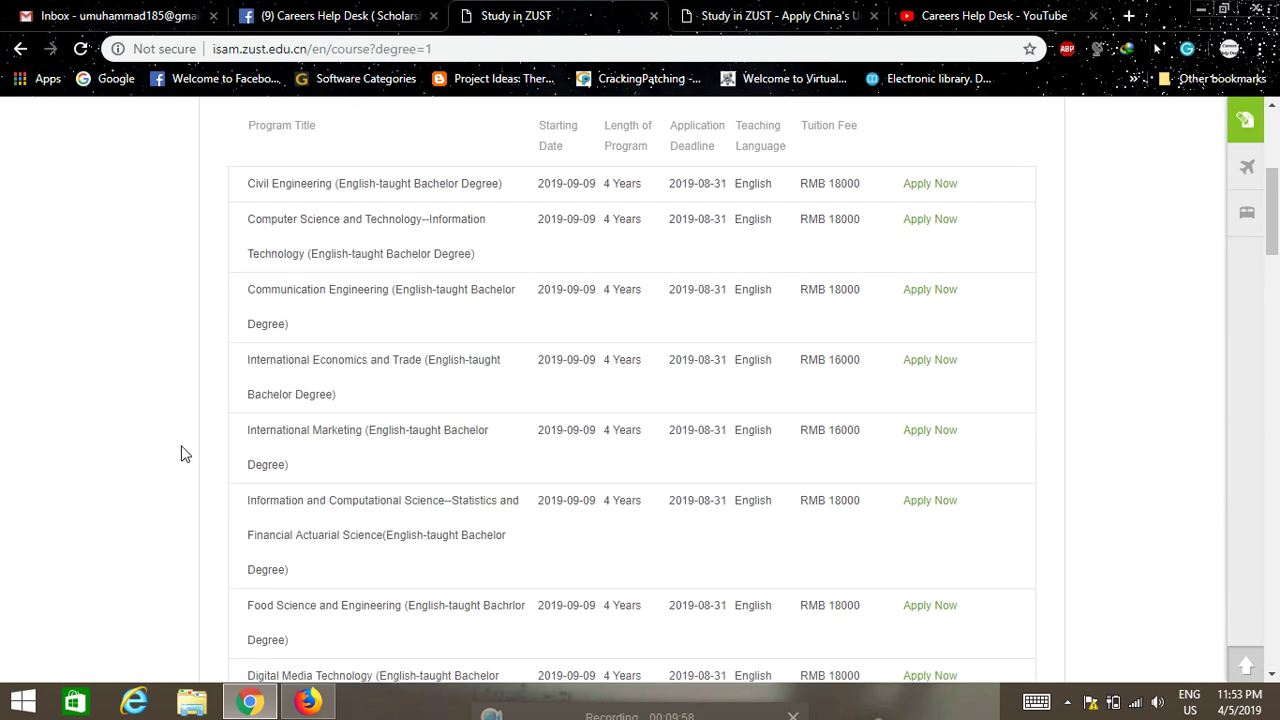
scroll(181, 454, "down", 2)
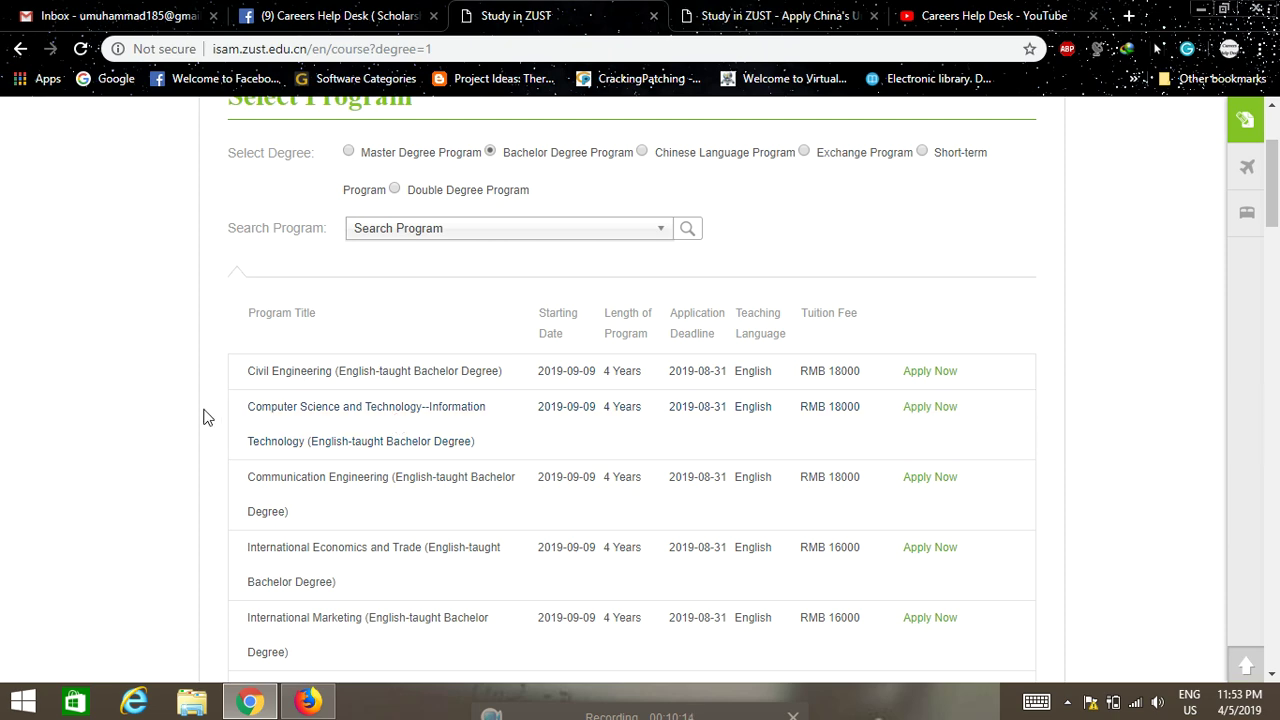
scroll(203, 416, "down", 1)
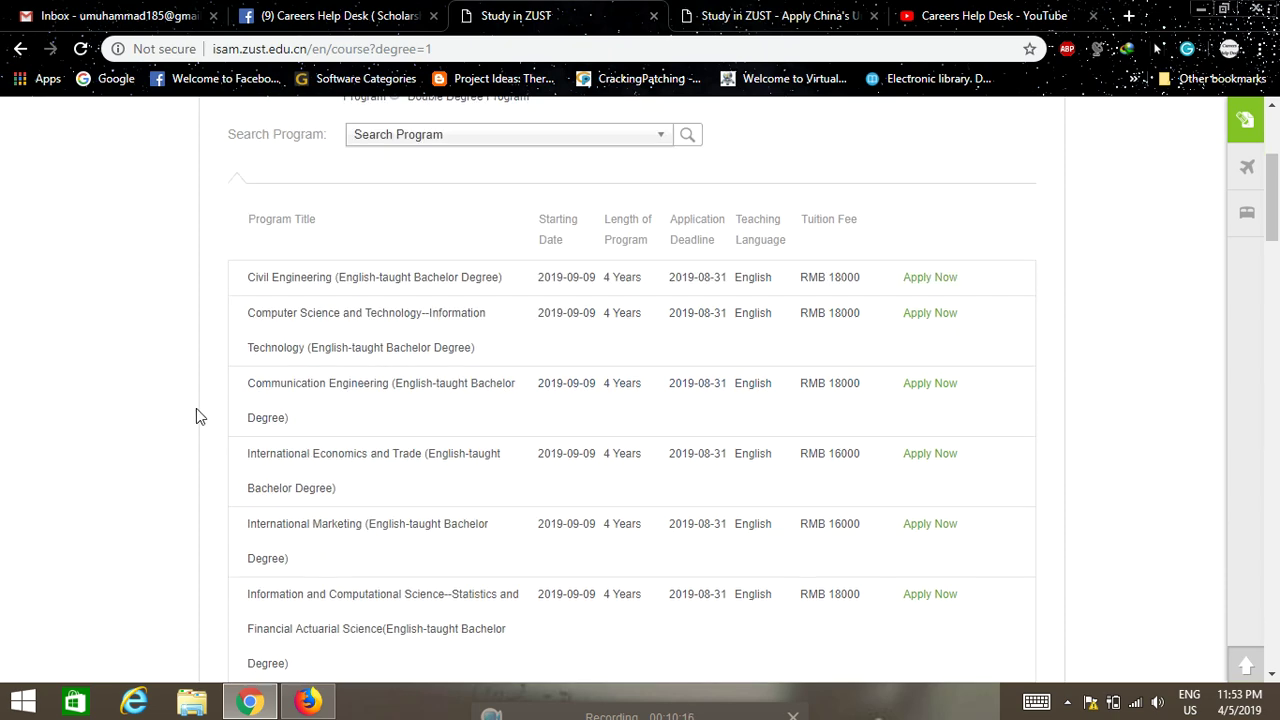
Apply for Civil Engineering (English-taught Bachelor Degree) and start the online application with the Self-paying tuition option
scroll(196, 416, "up", 1)
left_click(924, 372)
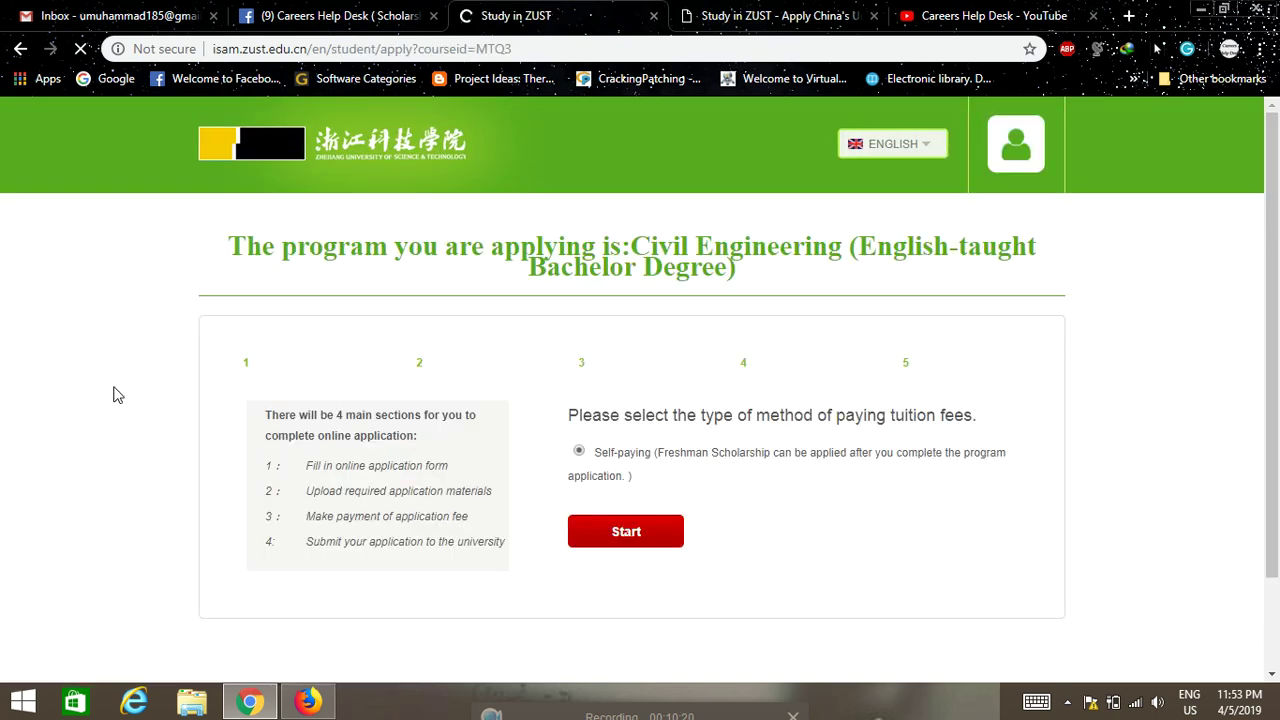
scroll(113, 395, "down", 1)
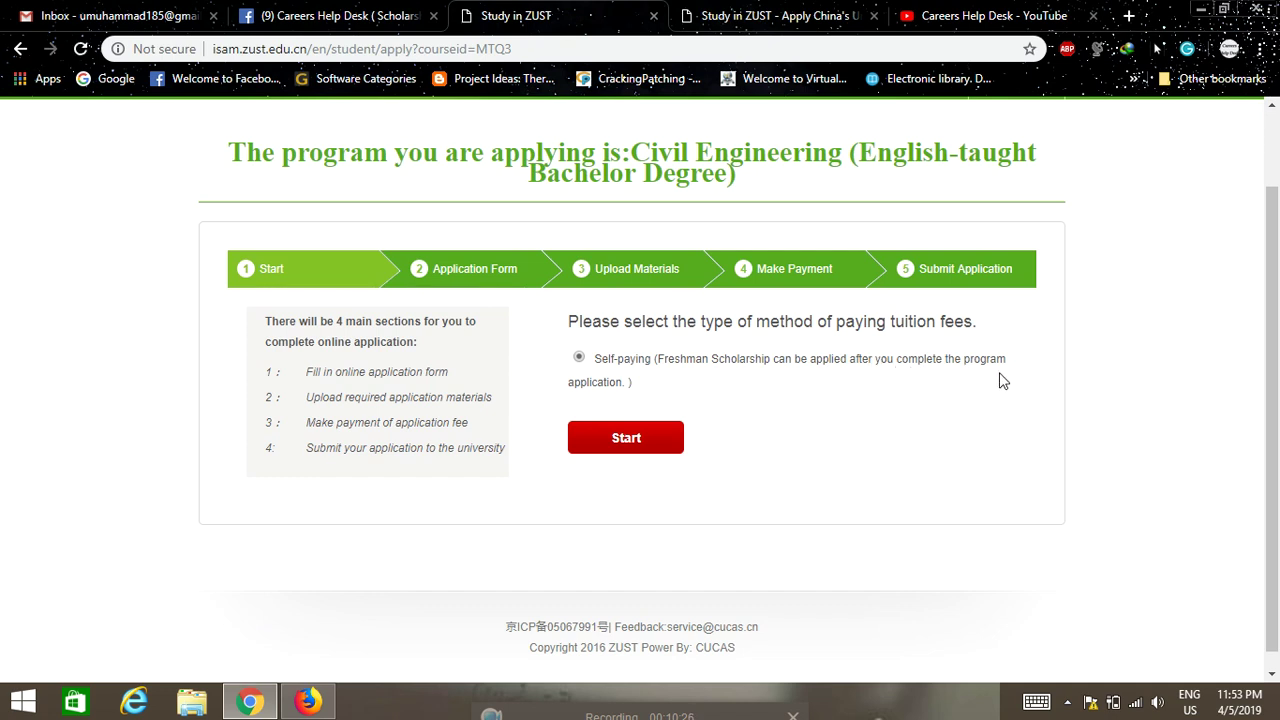
scroll(806, 381, "down", 1)
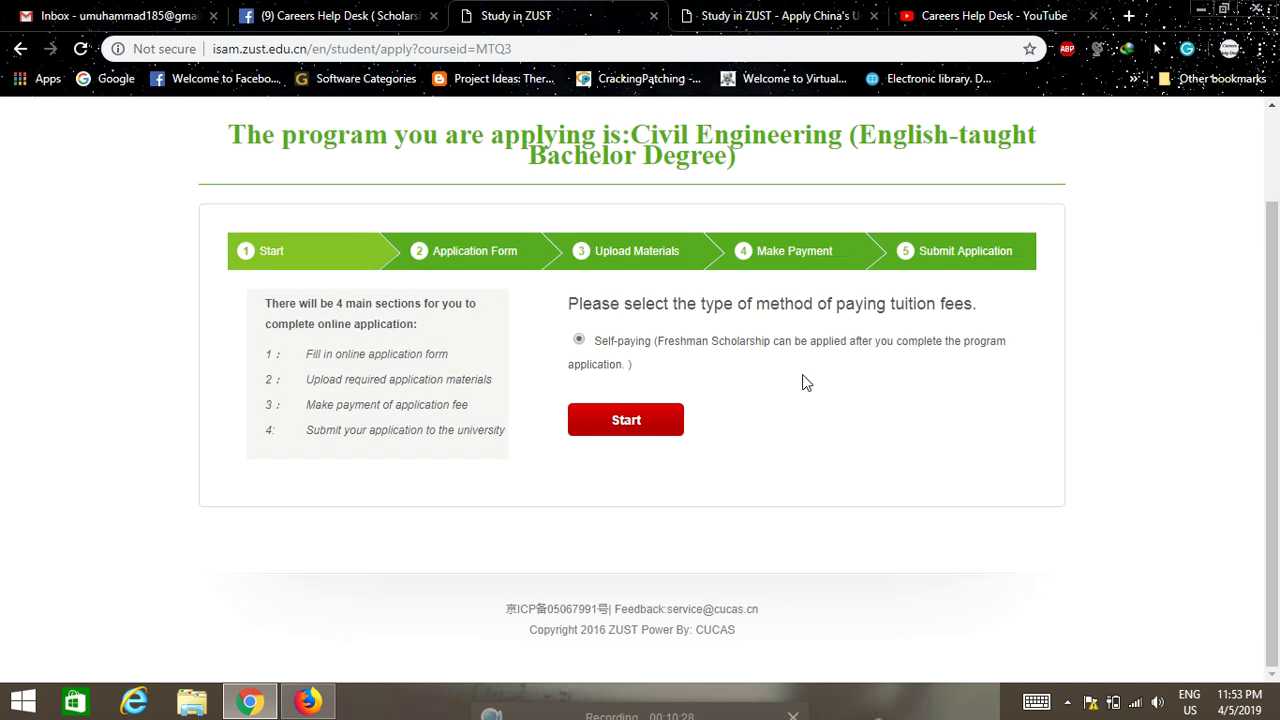
left_click(616, 422)
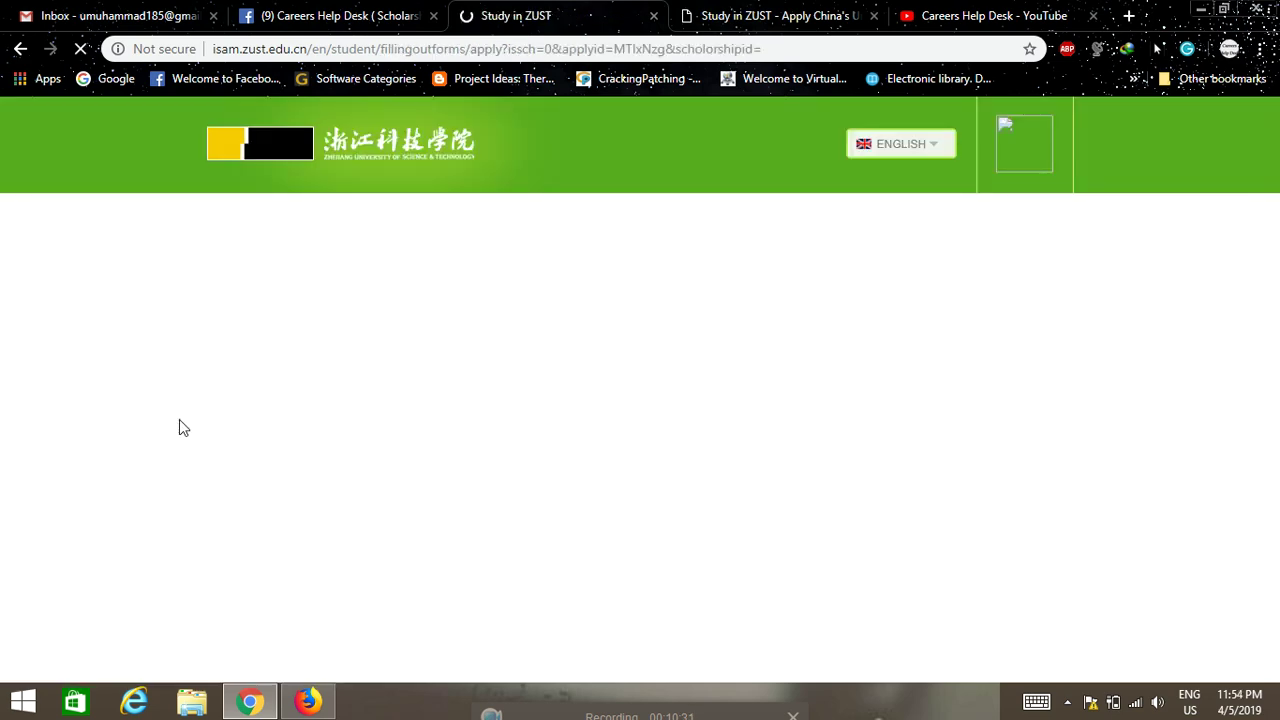
Review the Basic Information fields of the application form, from given name, gender and nationality through passport details, birth details and native language
scroll(71, 408, "down", 3)
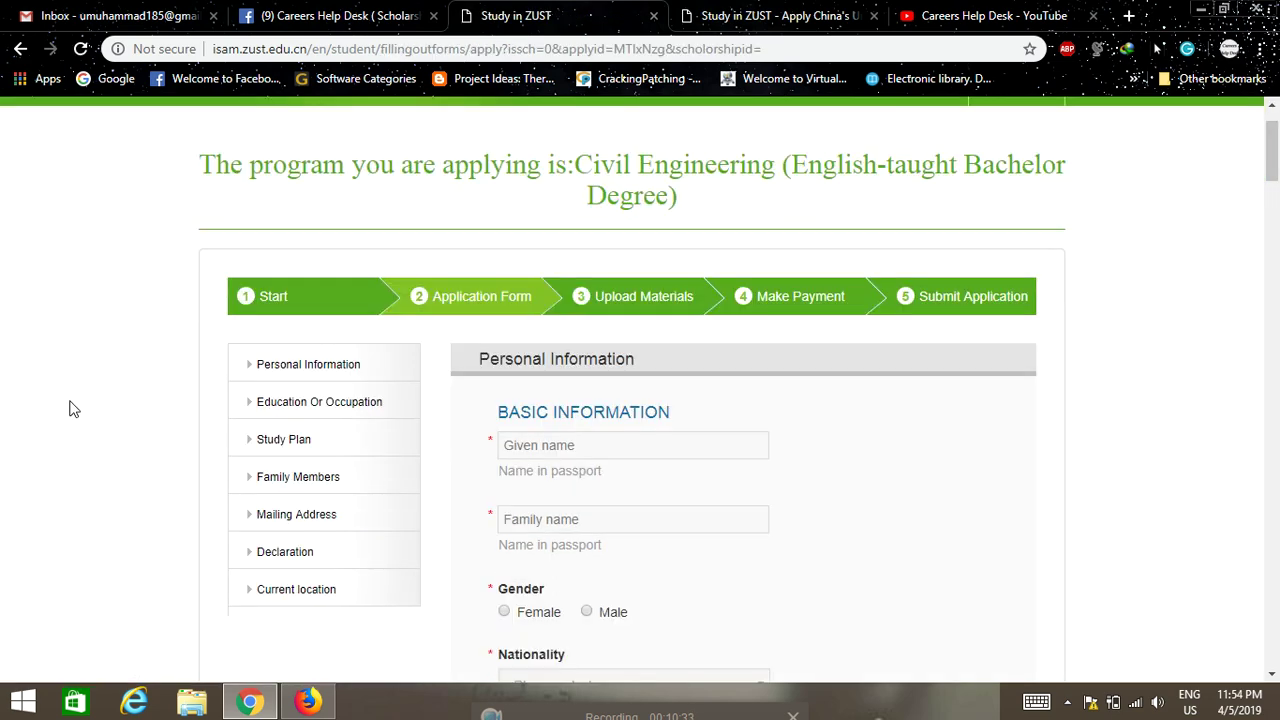
scroll(55, 394, "up", 1)
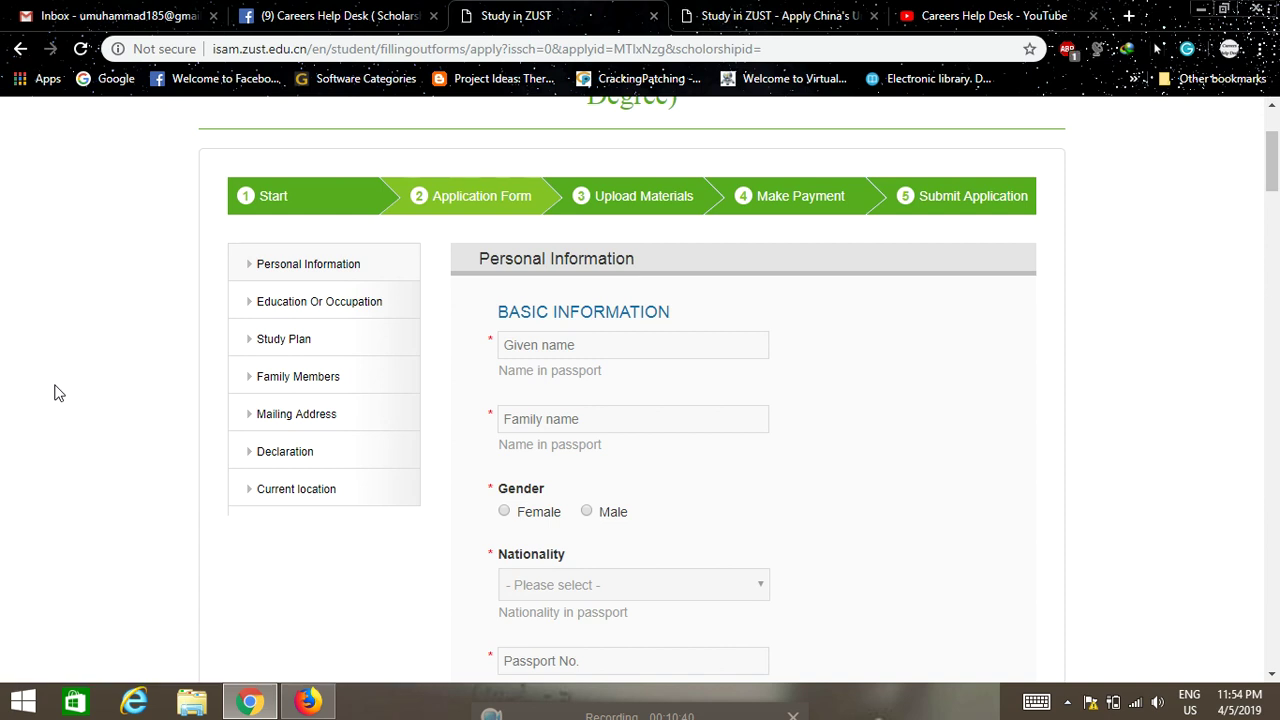
scroll(55, 394, "down", 1)
left_click(562, 256)
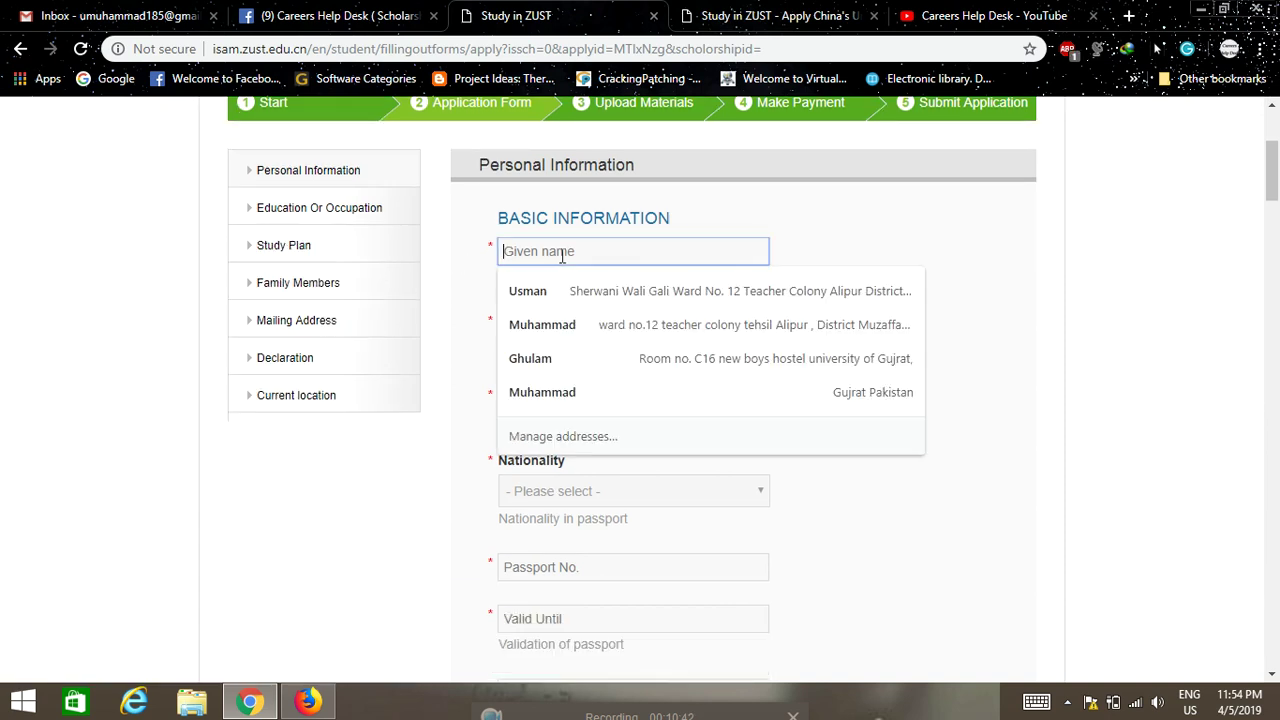
left_click(971, 243)
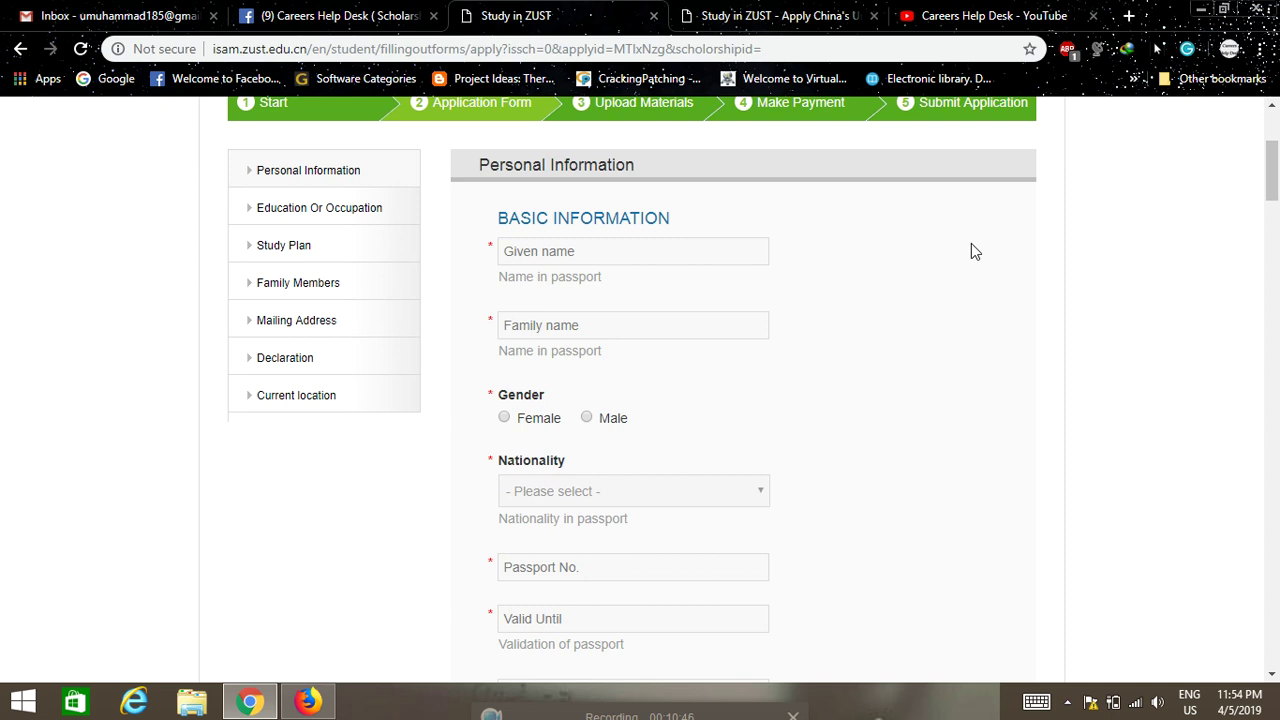
scroll(604, 337, "down", 1)
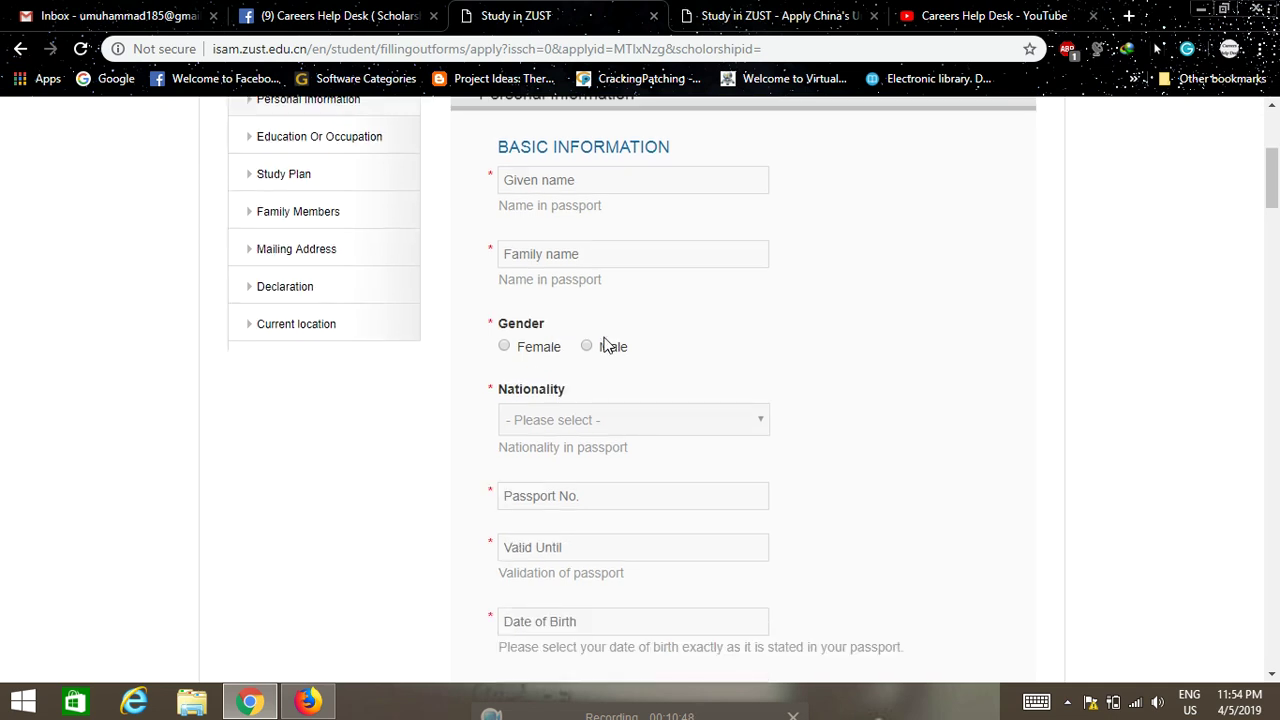
scroll(716, 290, "down", 2)
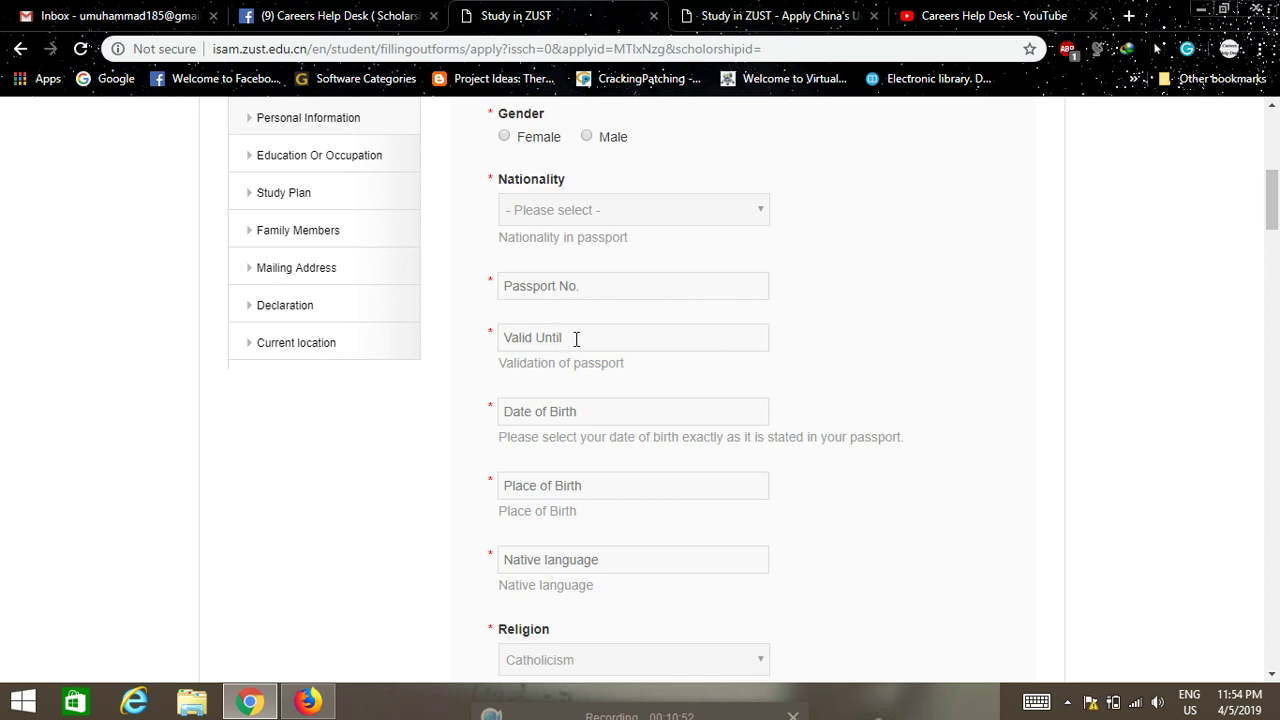
scroll(576, 339, "down", 1)
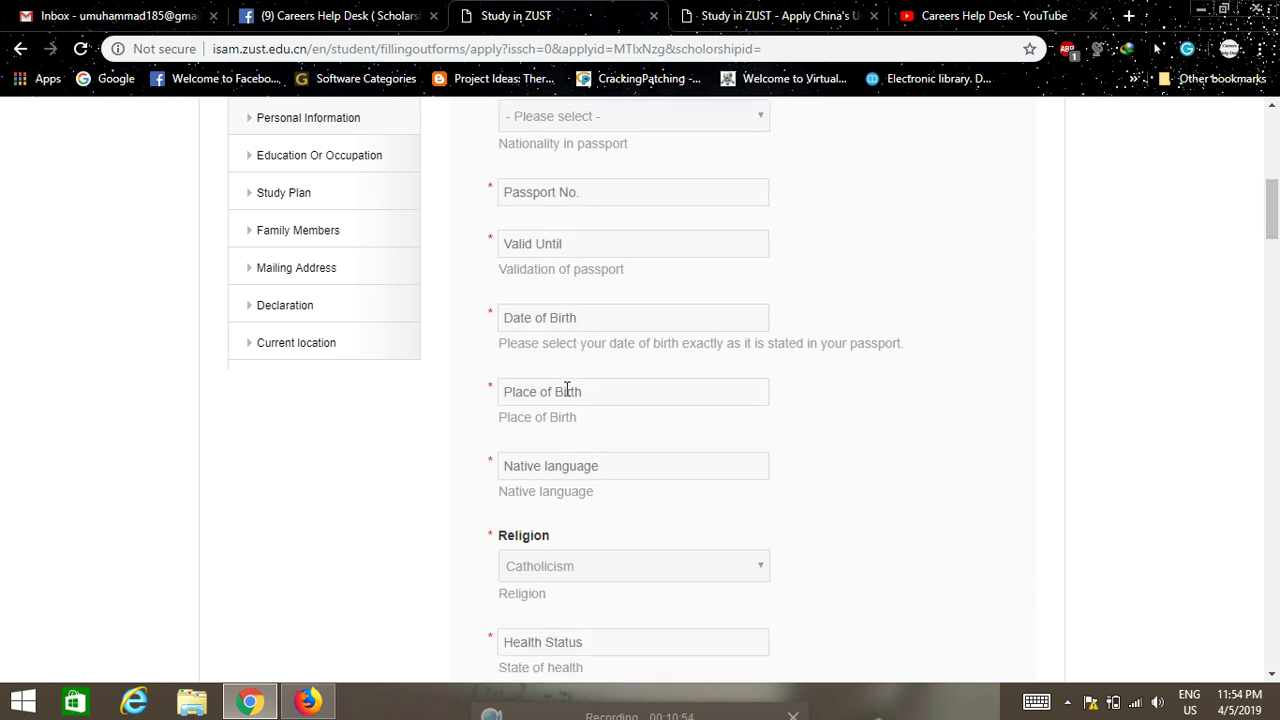
scroll(567, 389, "down", 1)
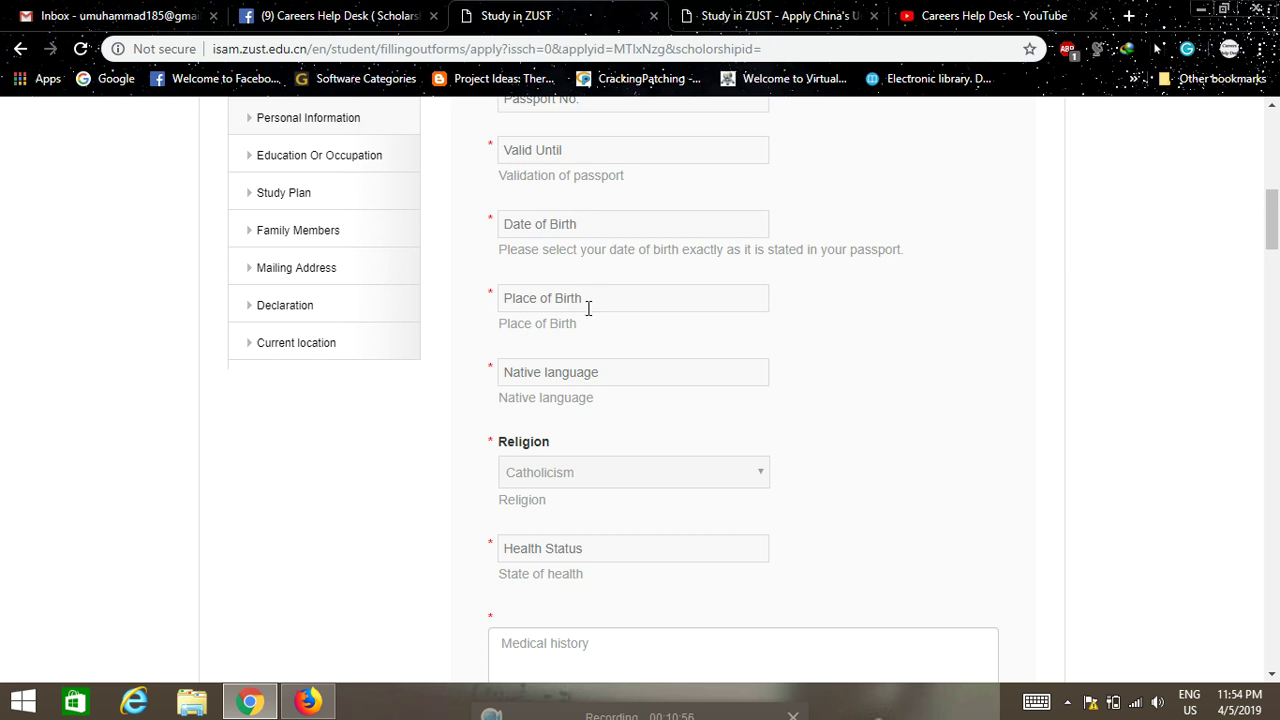
scroll(588, 298, "down", 1)
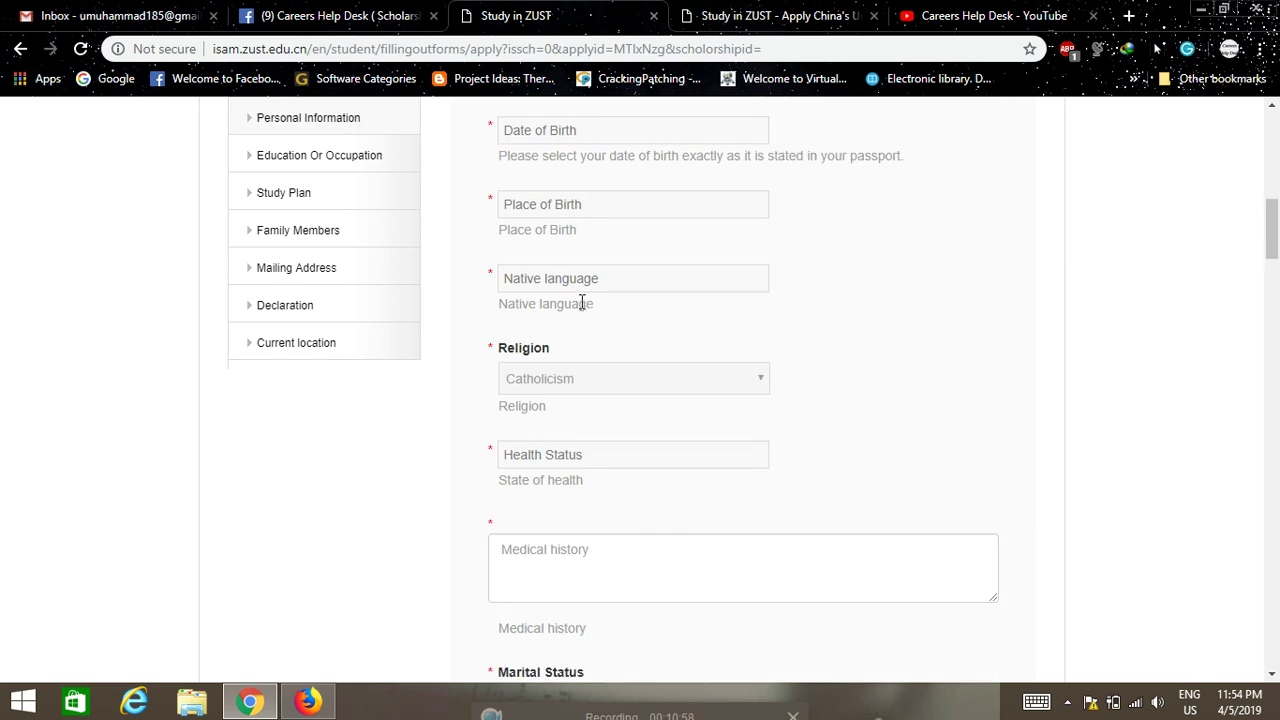
scroll(580, 292, "down", 1)
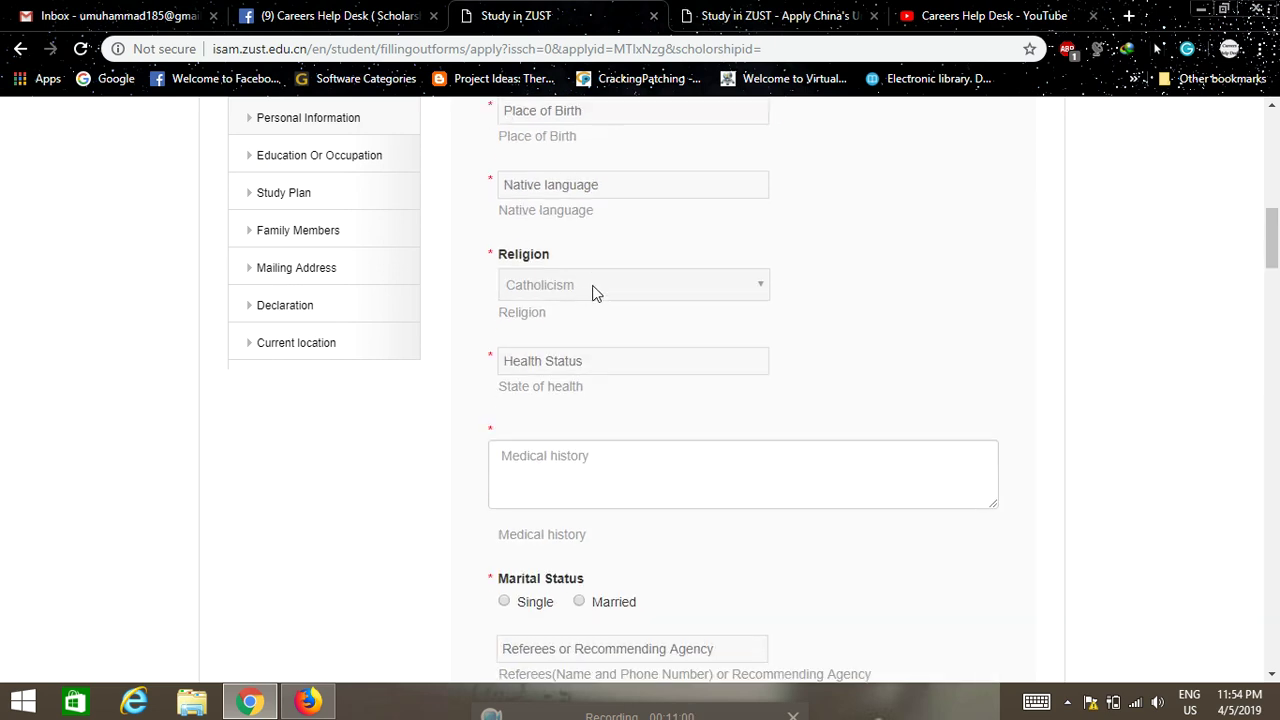
Examine the Religion choice and the Health Status and Medical history fields in the personal information
left_click(592, 285)
left_click(592, 285)
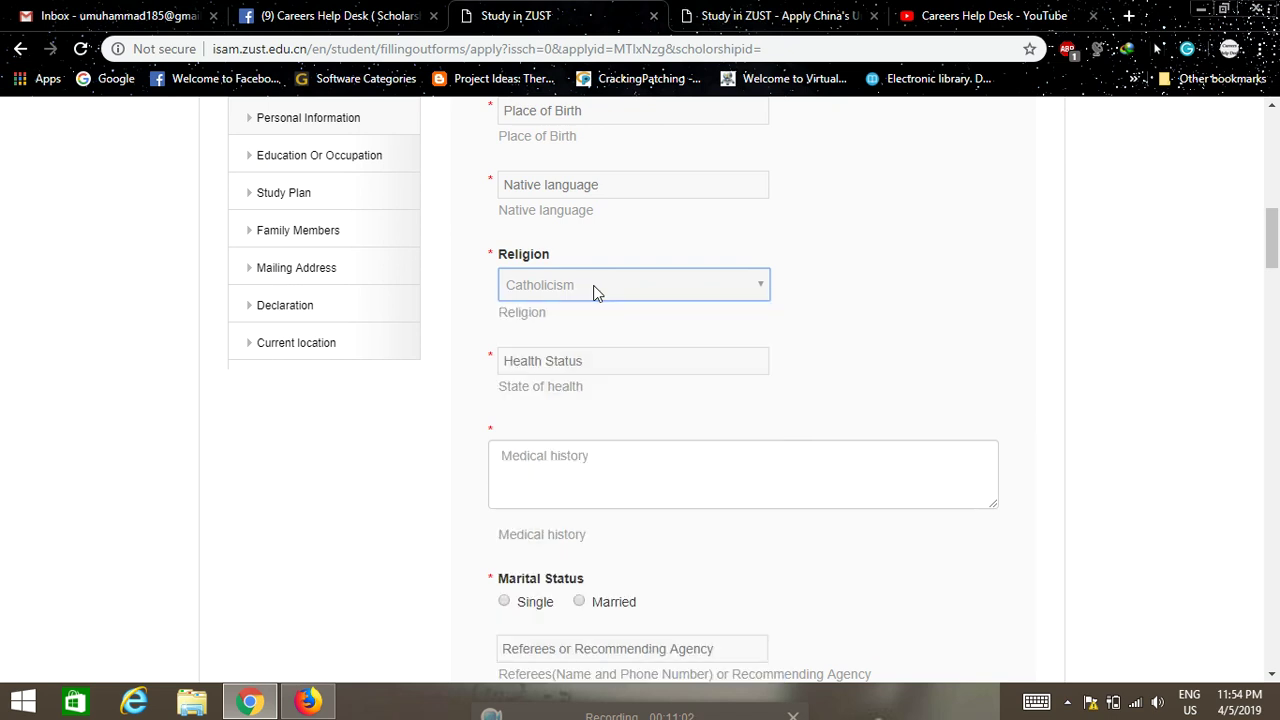
scroll(594, 287, "down", 1)
left_click(589, 283)
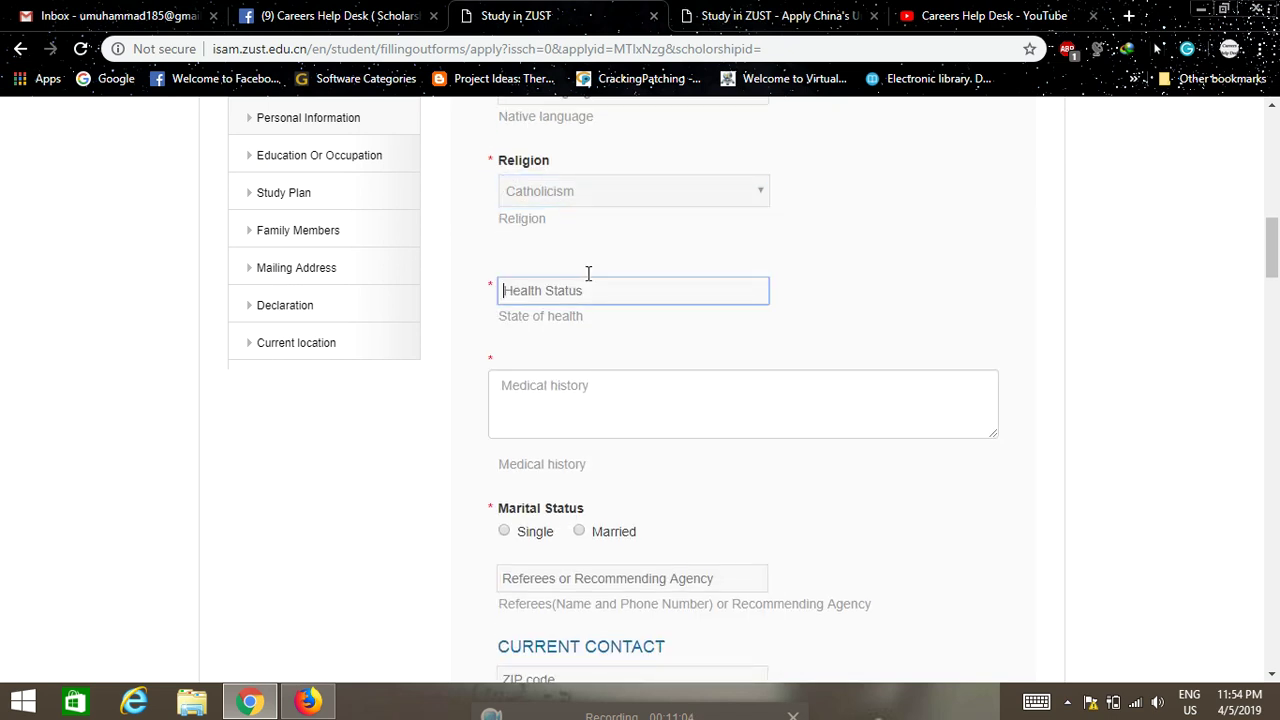
left_click(876, 286)
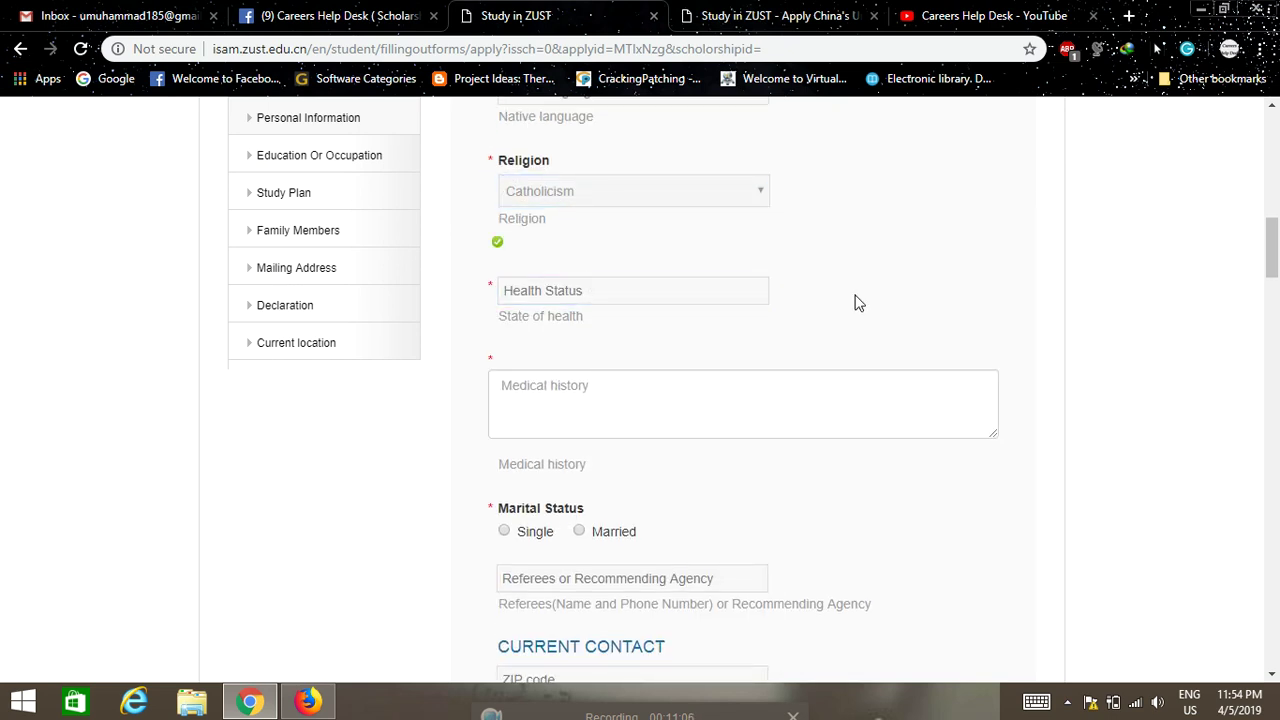
scroll(853, 300, "down", 1)
left_click(603, 292)
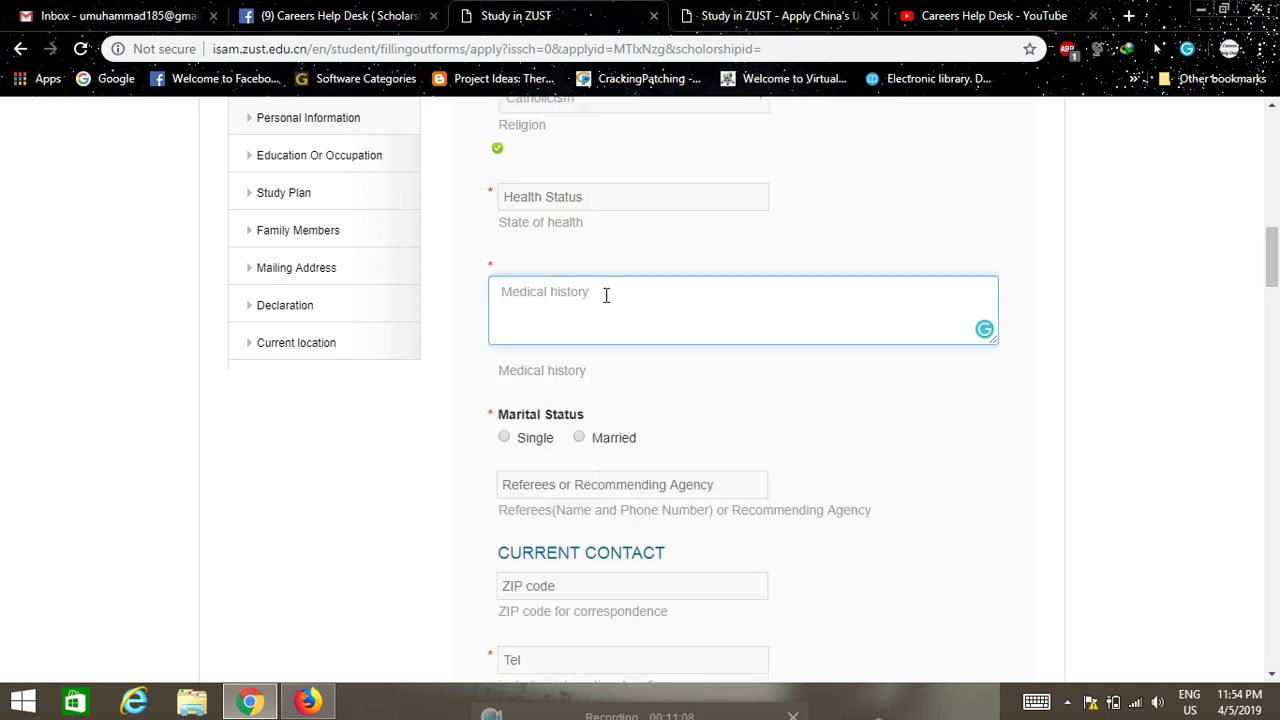
Examine the Marital Status options and the Referees or Recommending Agency field in the personal information
scroll(607, 296, "down", 1)
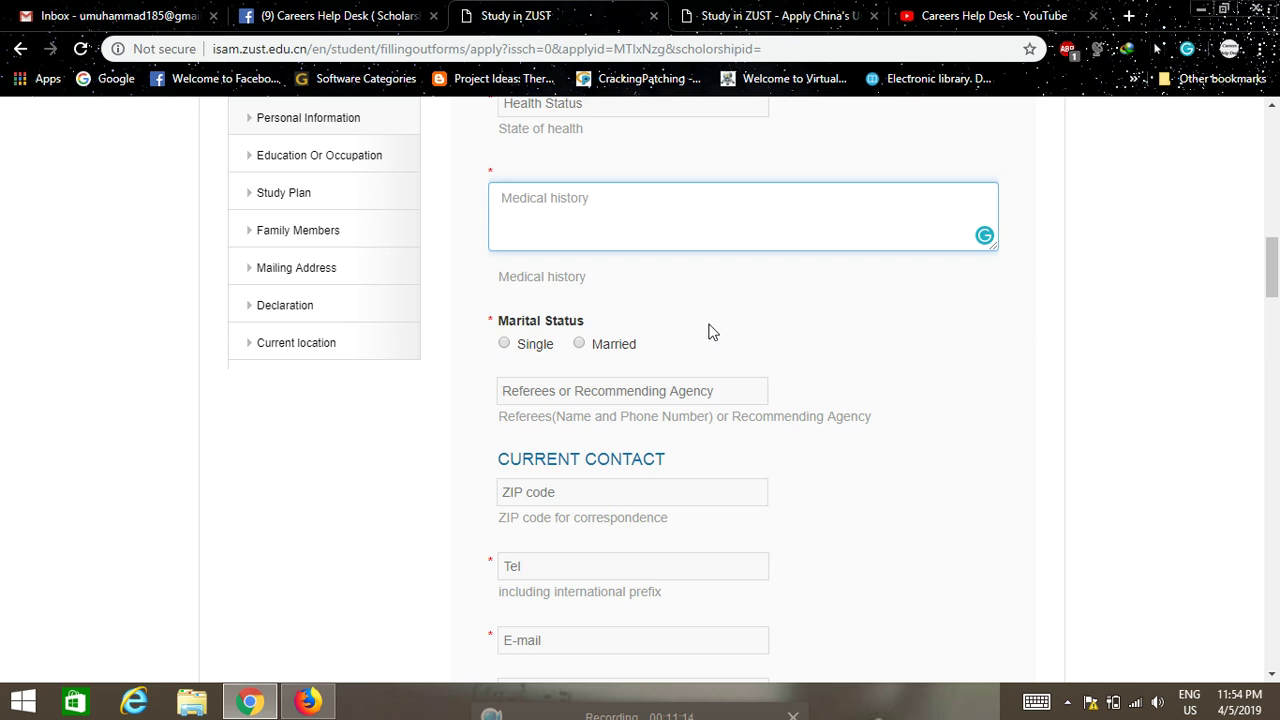
scroll(711, 329, "down", 1)
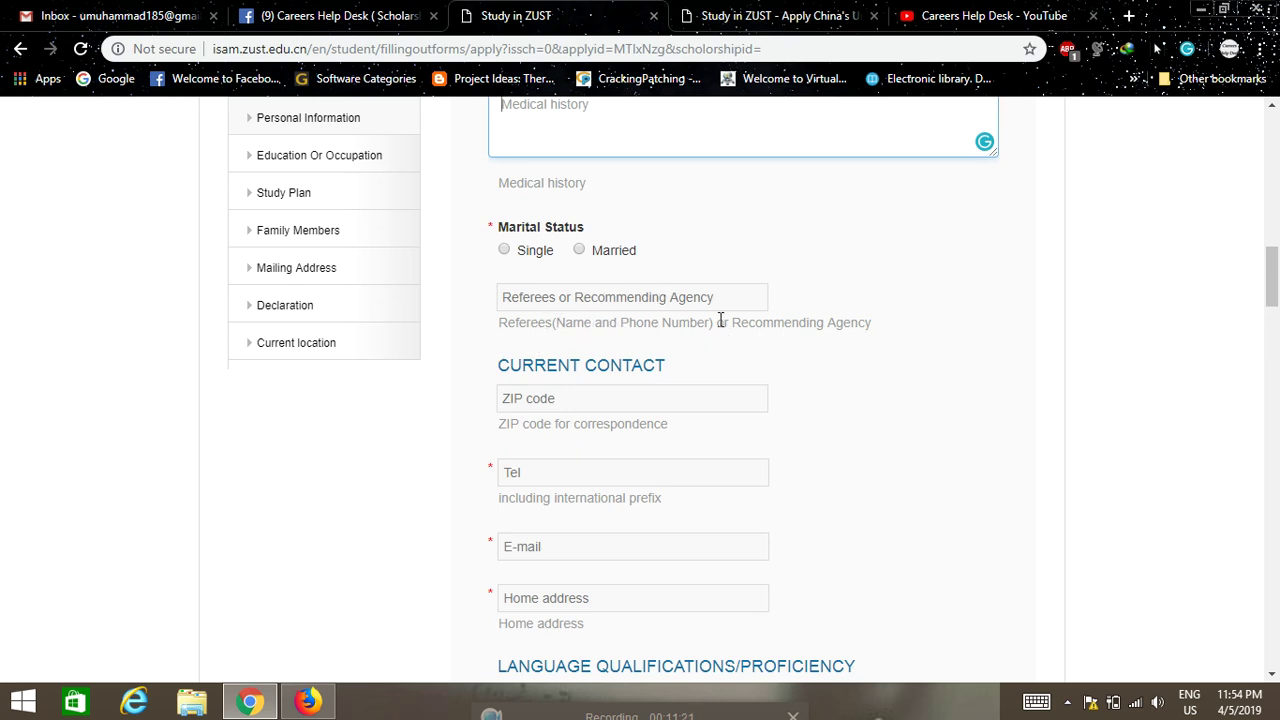
left_click(618, 302)
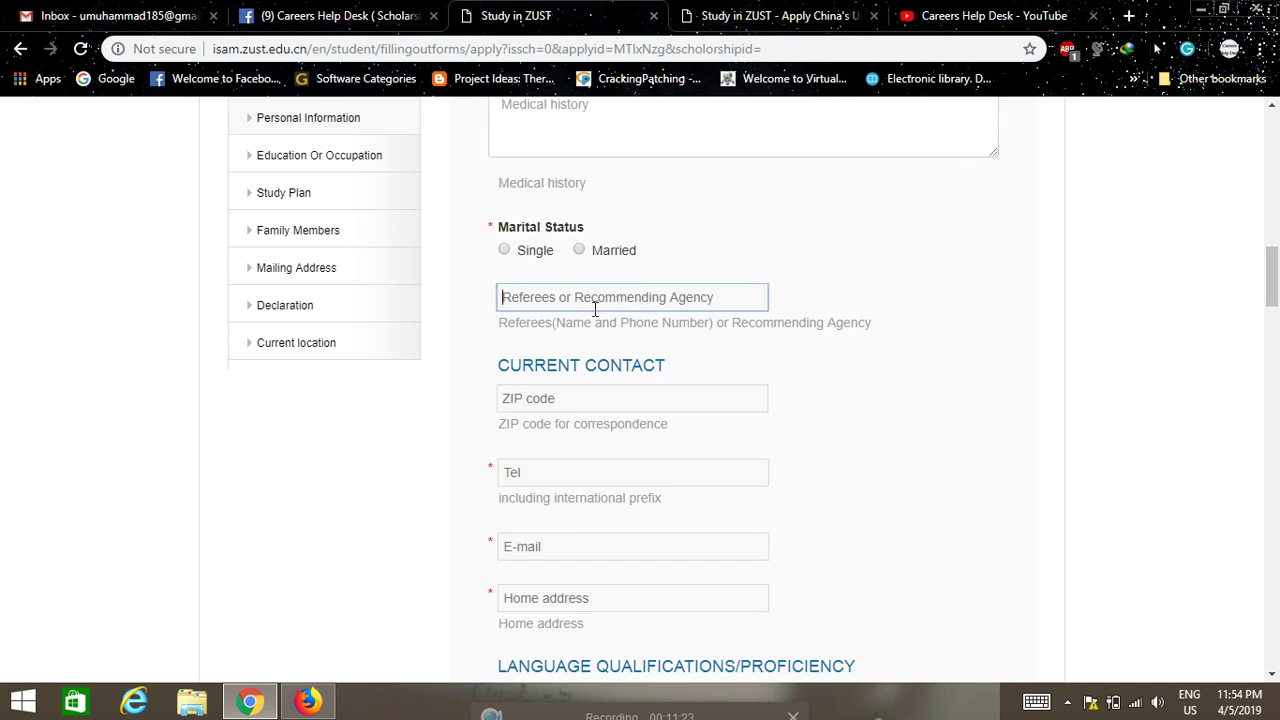
scroll(429, 346, "up", 1)
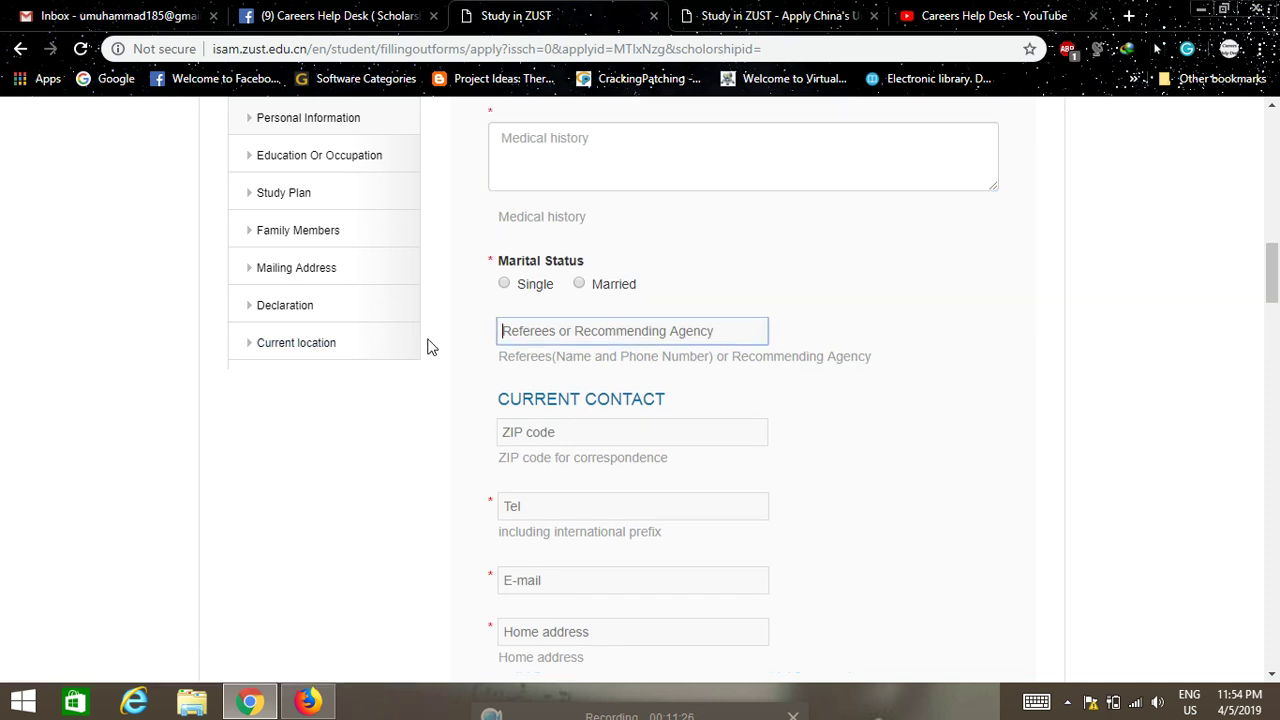
scroll(446, 391, "up", 2)
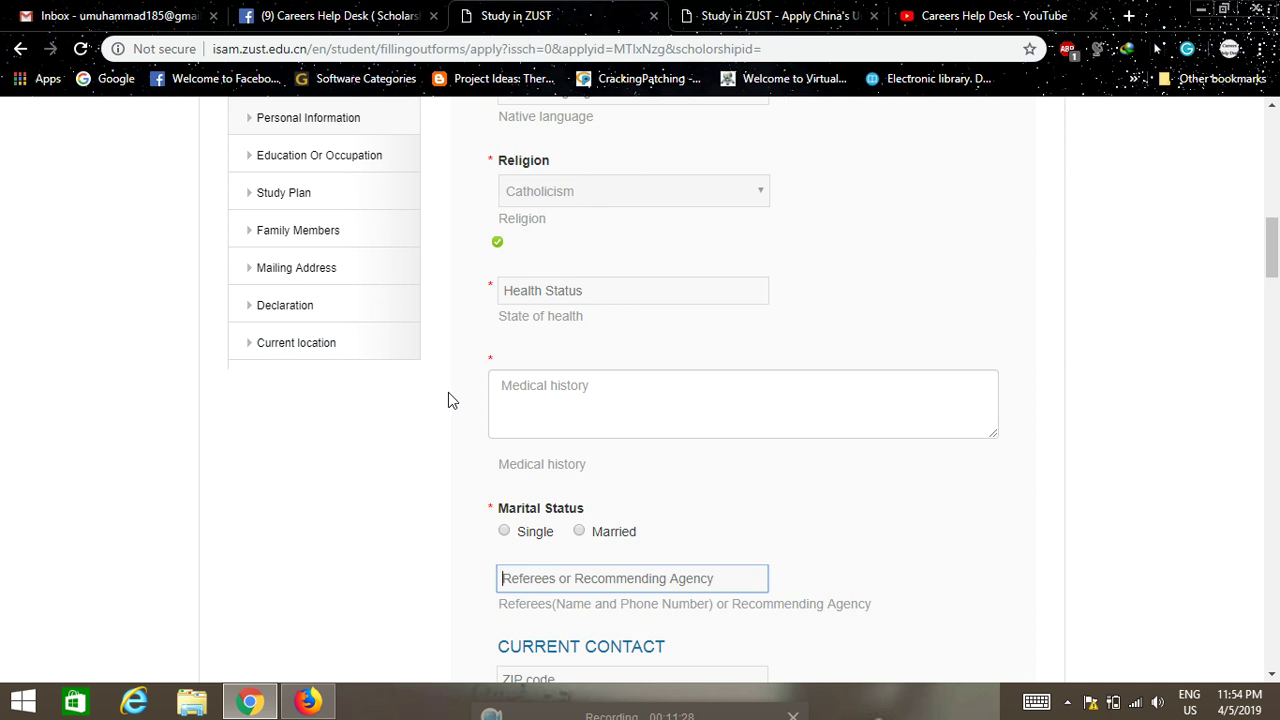
scroll(448, 405, "up", 1)
scroll(447, 403, "down", 2)
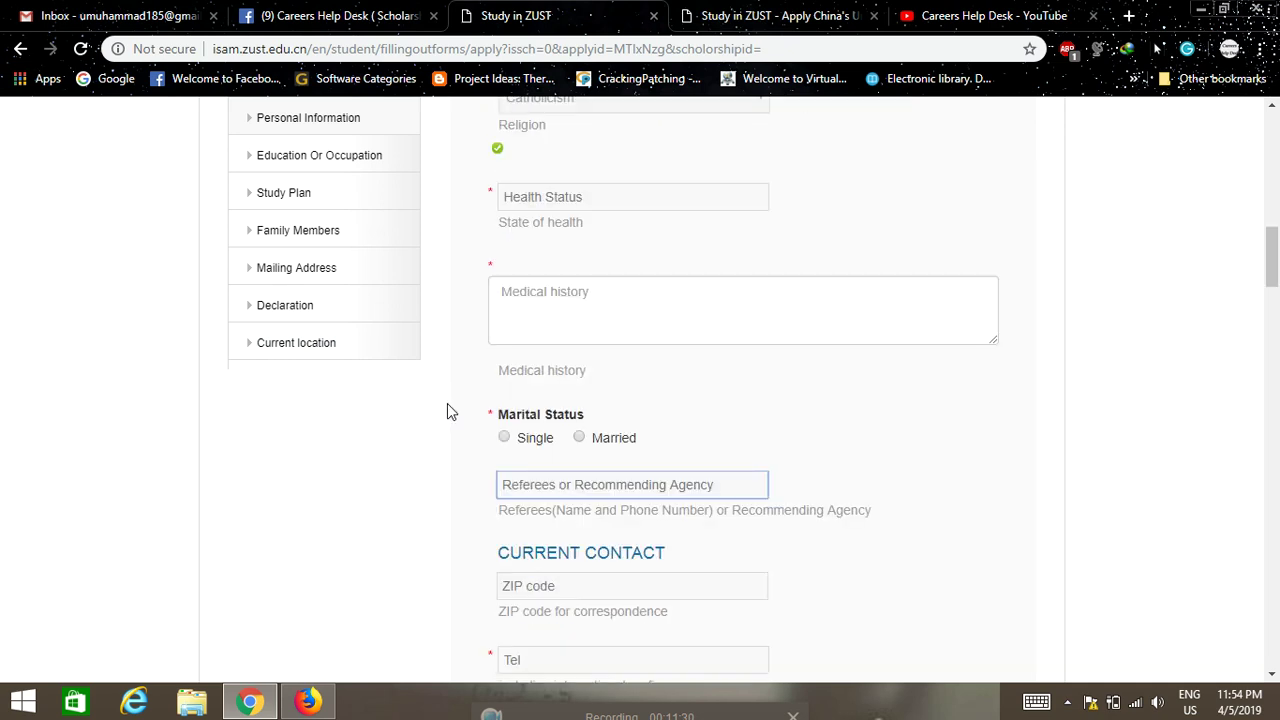
scroll(447, 403, "down", 1)
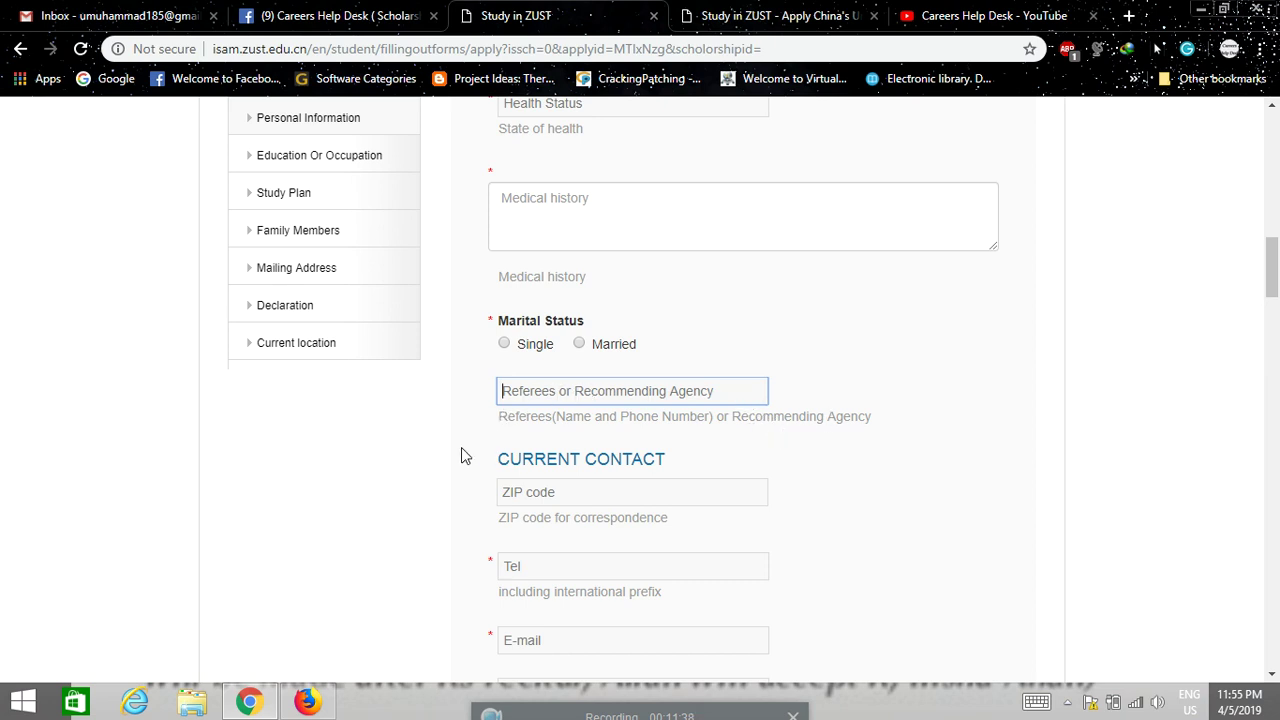
scroll(451, 455, "down", 1)
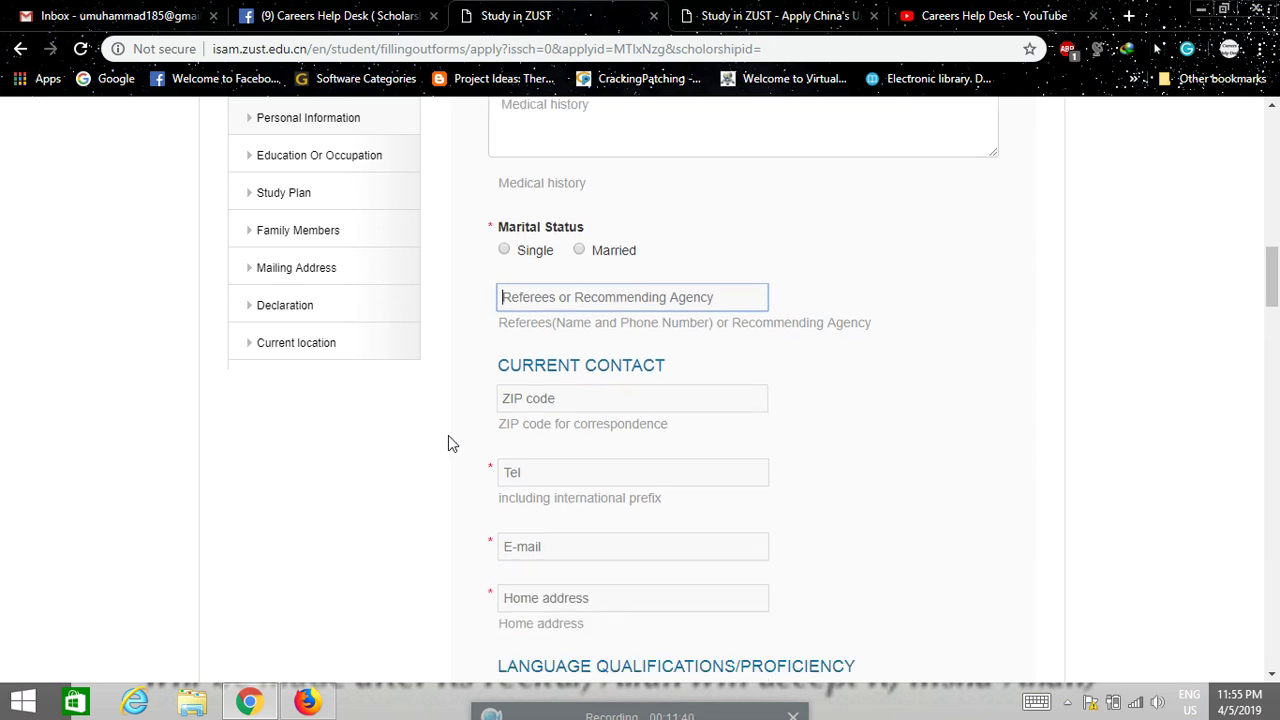
Review the Current Contact fields for ZIP code, telephone, e-mail and home address without filling them in
scroll(456, 430, "down", 1)
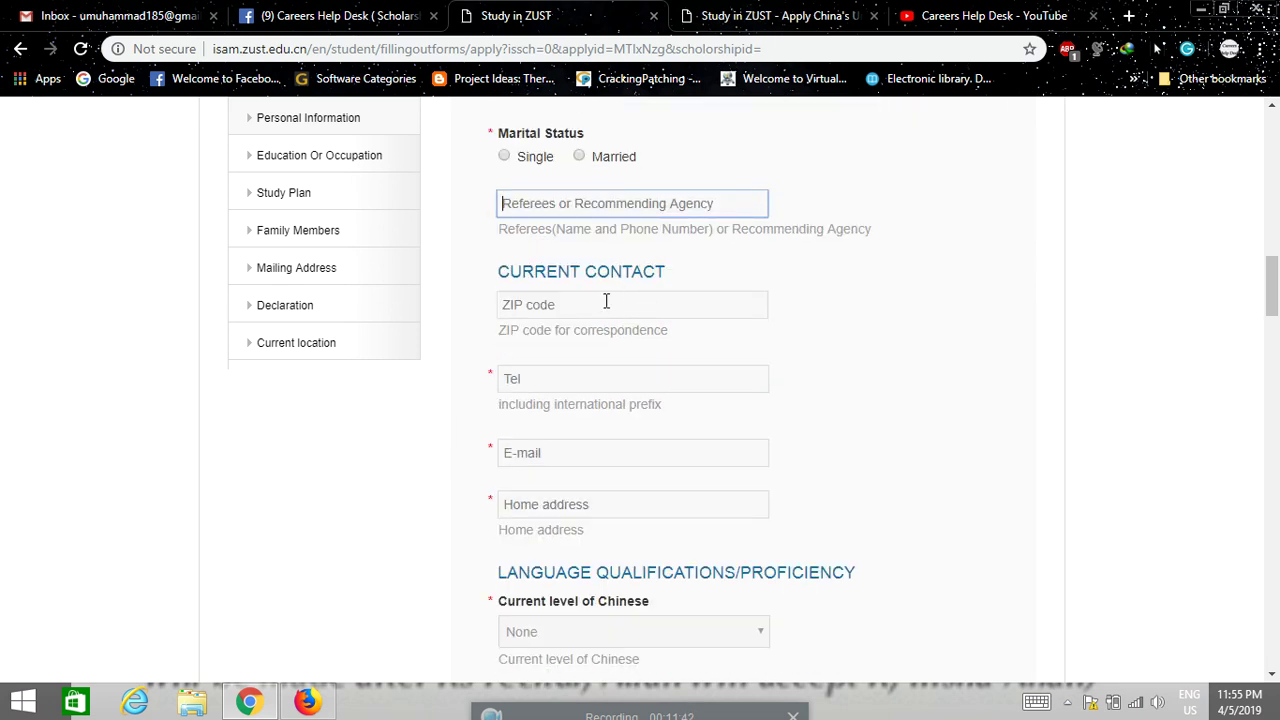
left_click(602, 303)
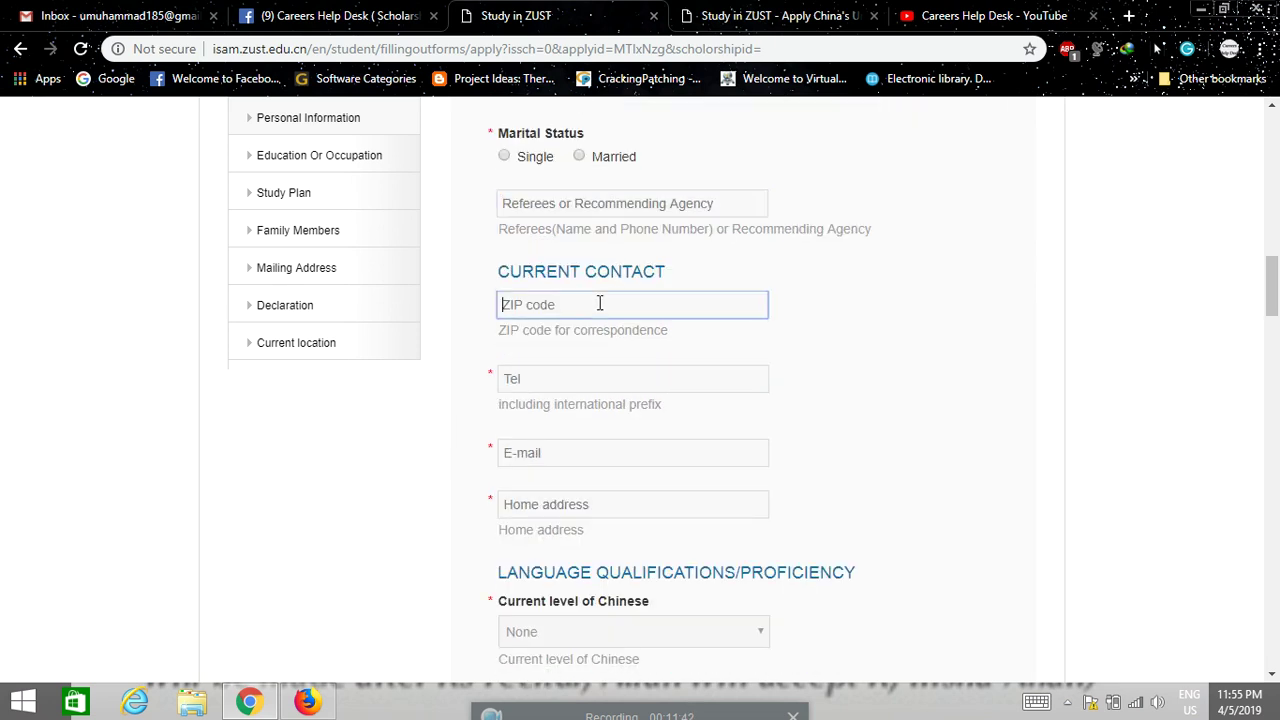
left_click(935, 271)
scroll(908, 295, "down", 1)
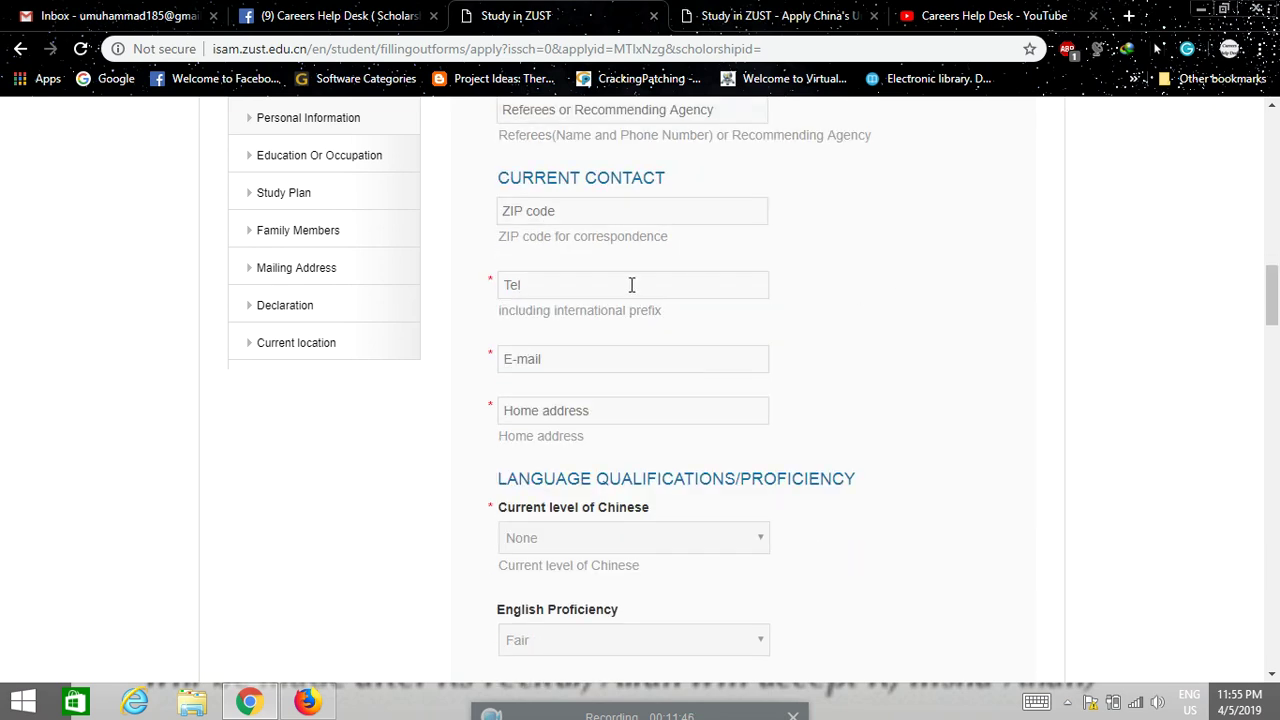
left_click(573, 415)
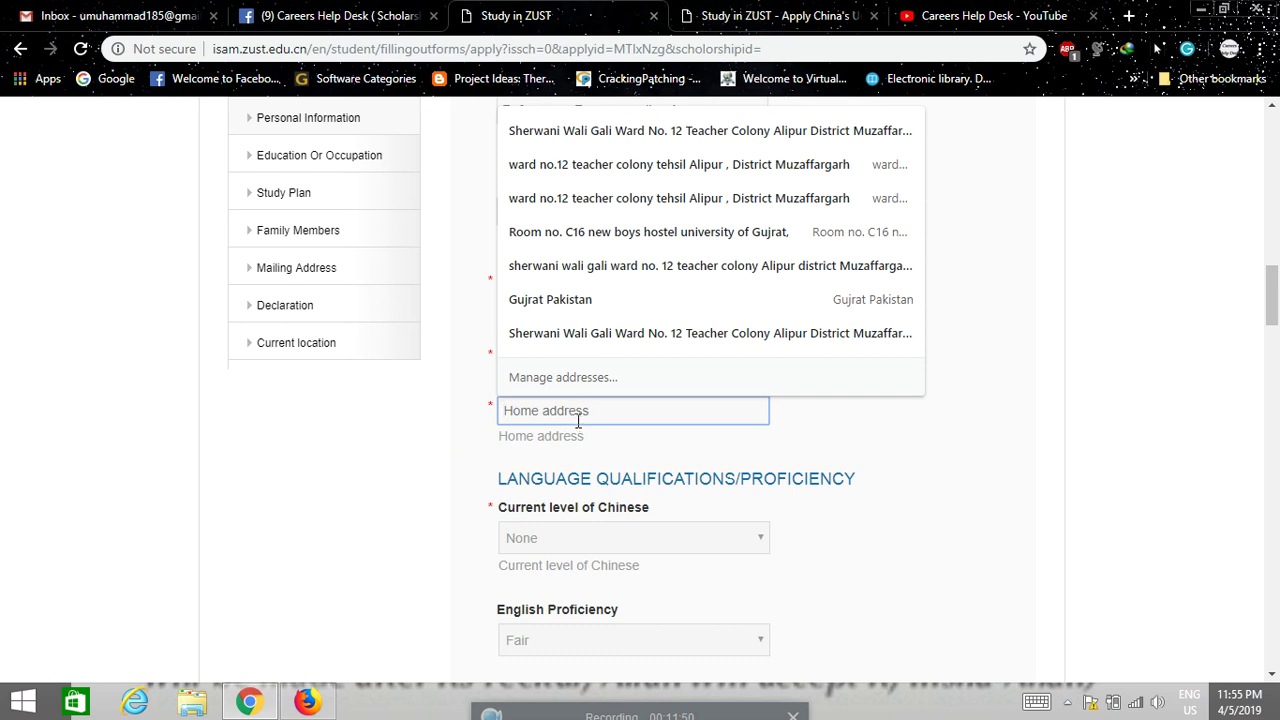
left_click(913, 440)
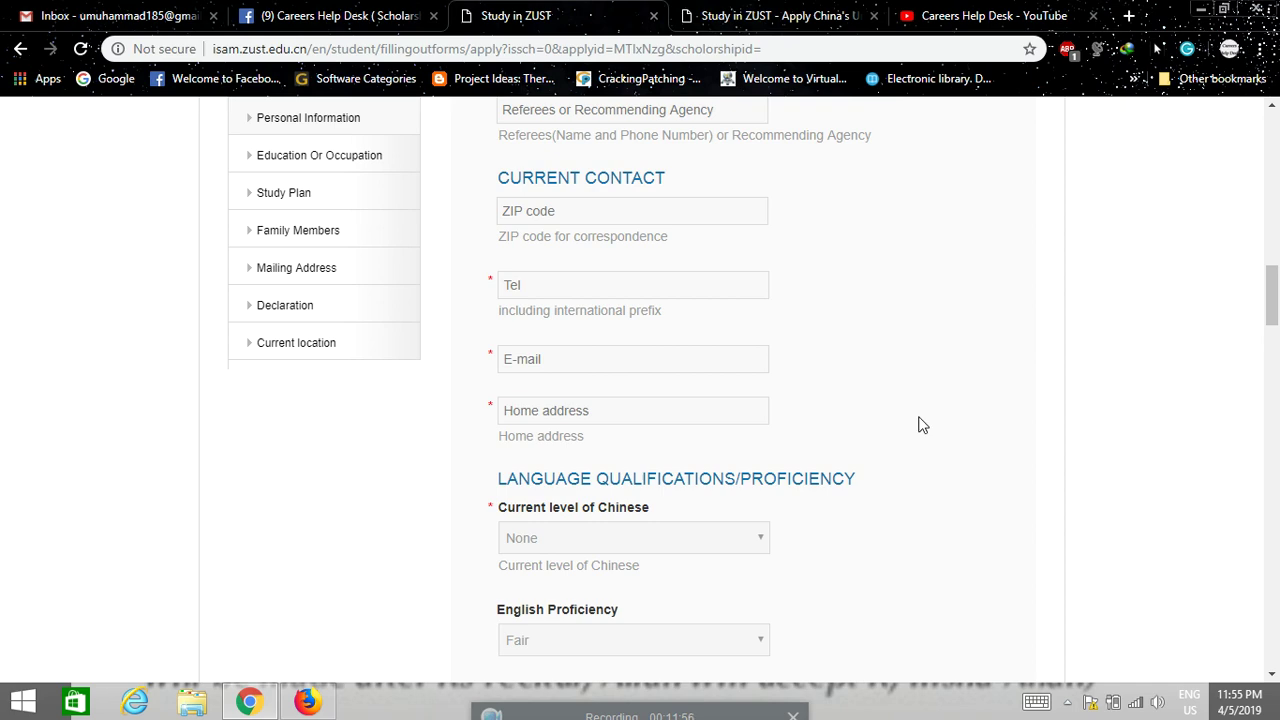
scroll(922, 424, "down", 2)
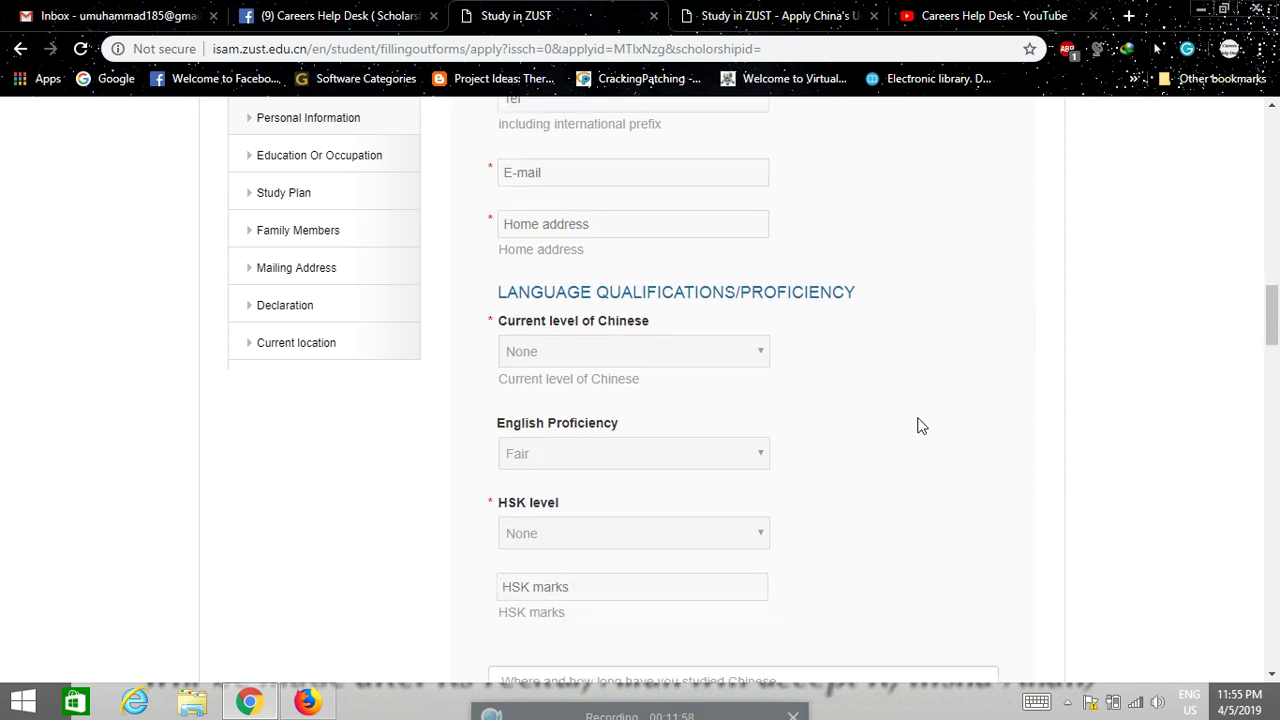
scroll(922, 426, "up", 3)
scroll(922, 428, "down", 3)
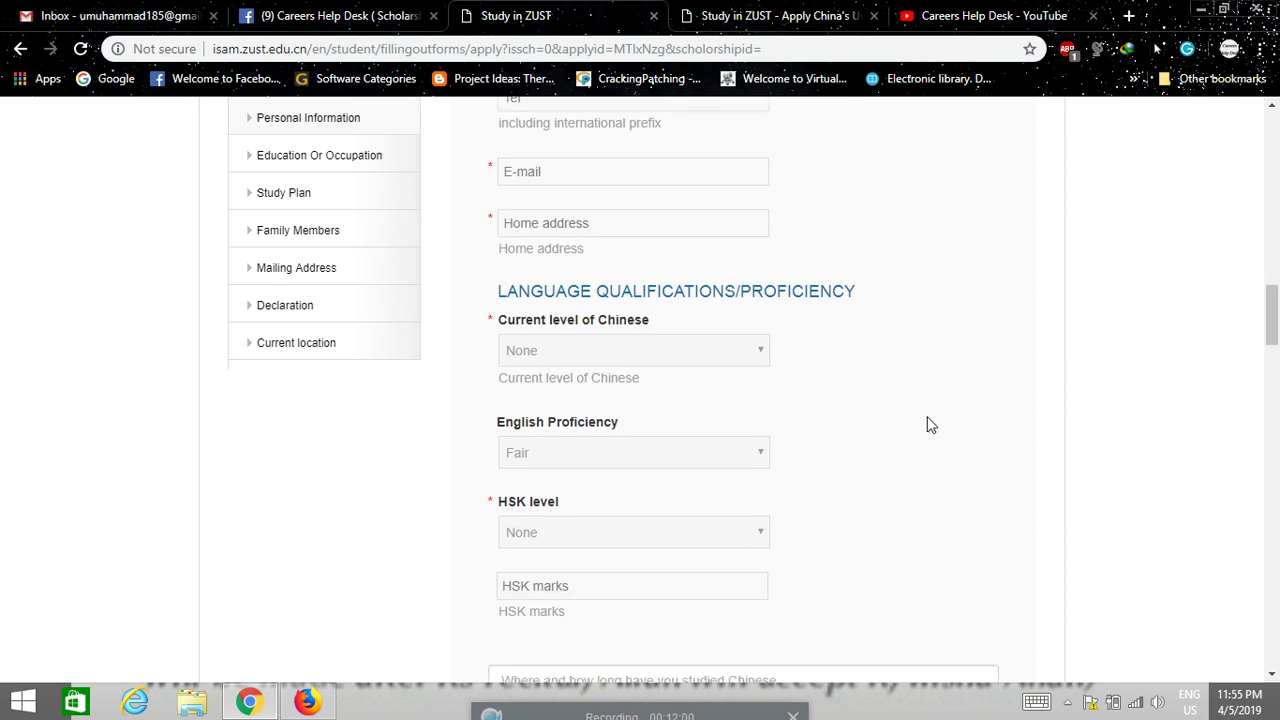
Set the current level of Chinese to None and English Proficiency to Good, and check the HSK and Chinese study fields
left_click(733, 352)
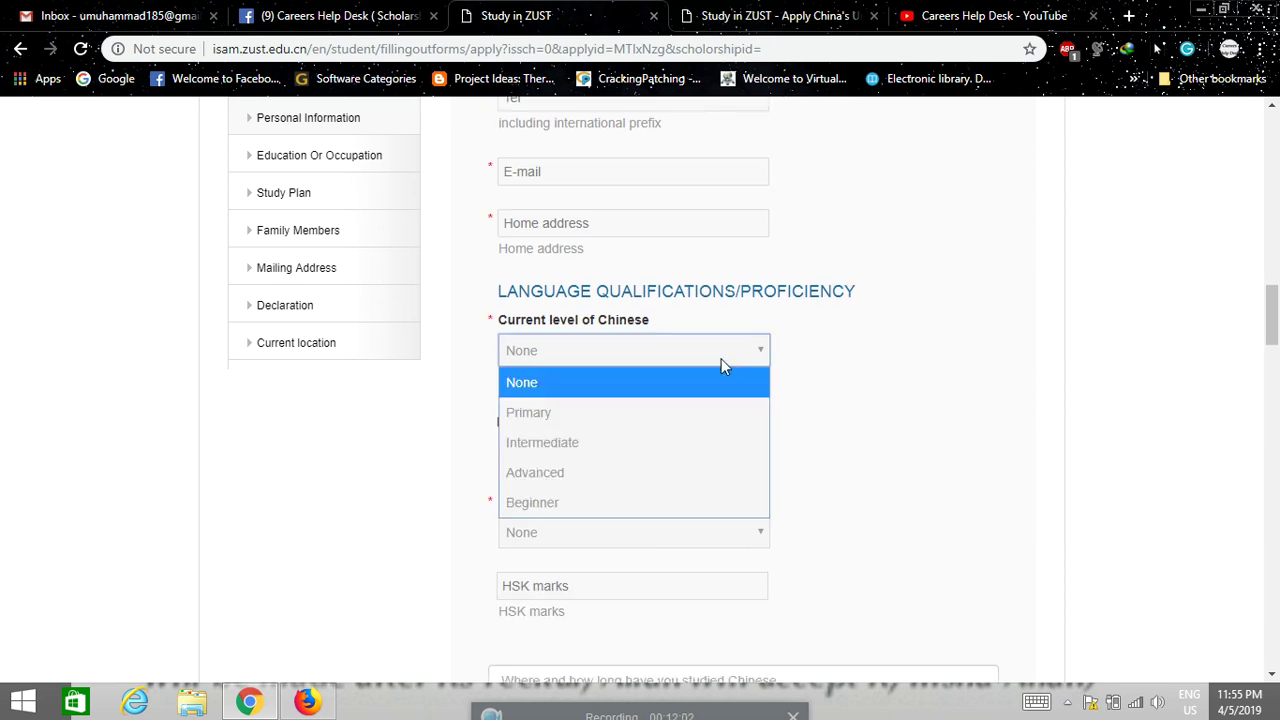
left_click(700, 380)
scroll(744, 362, "down", 1)
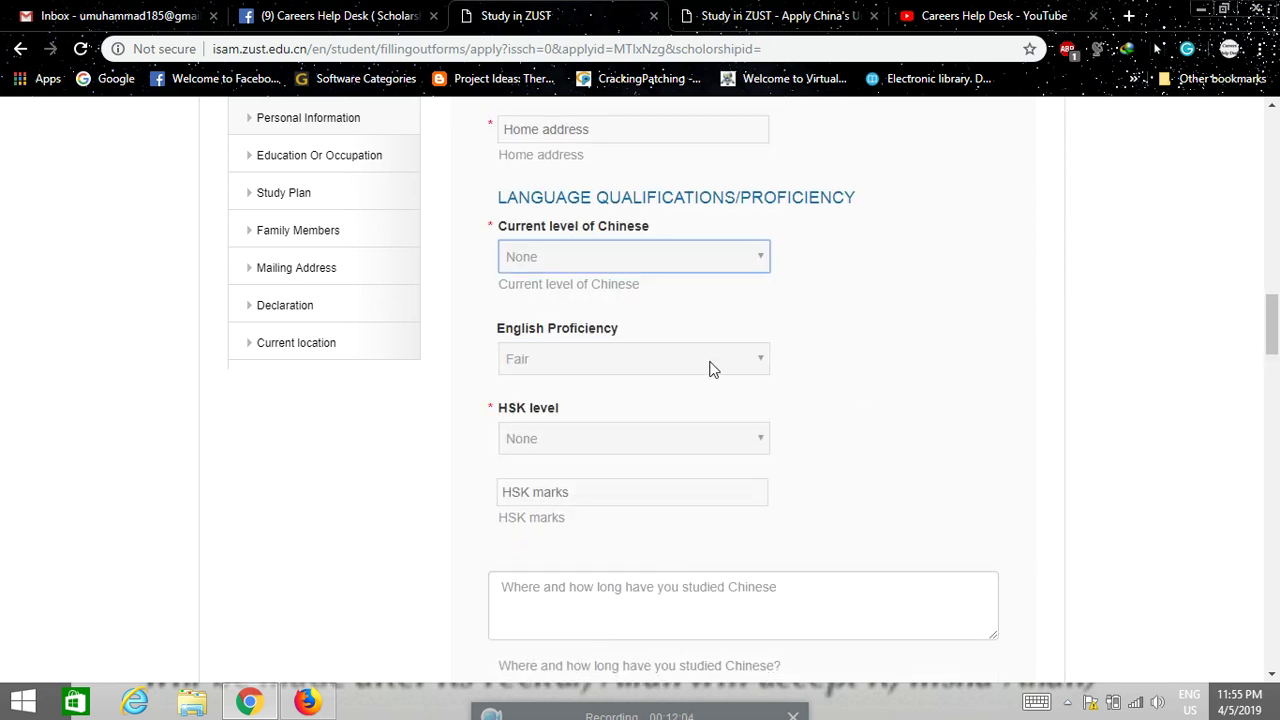
left_click(712, 369)
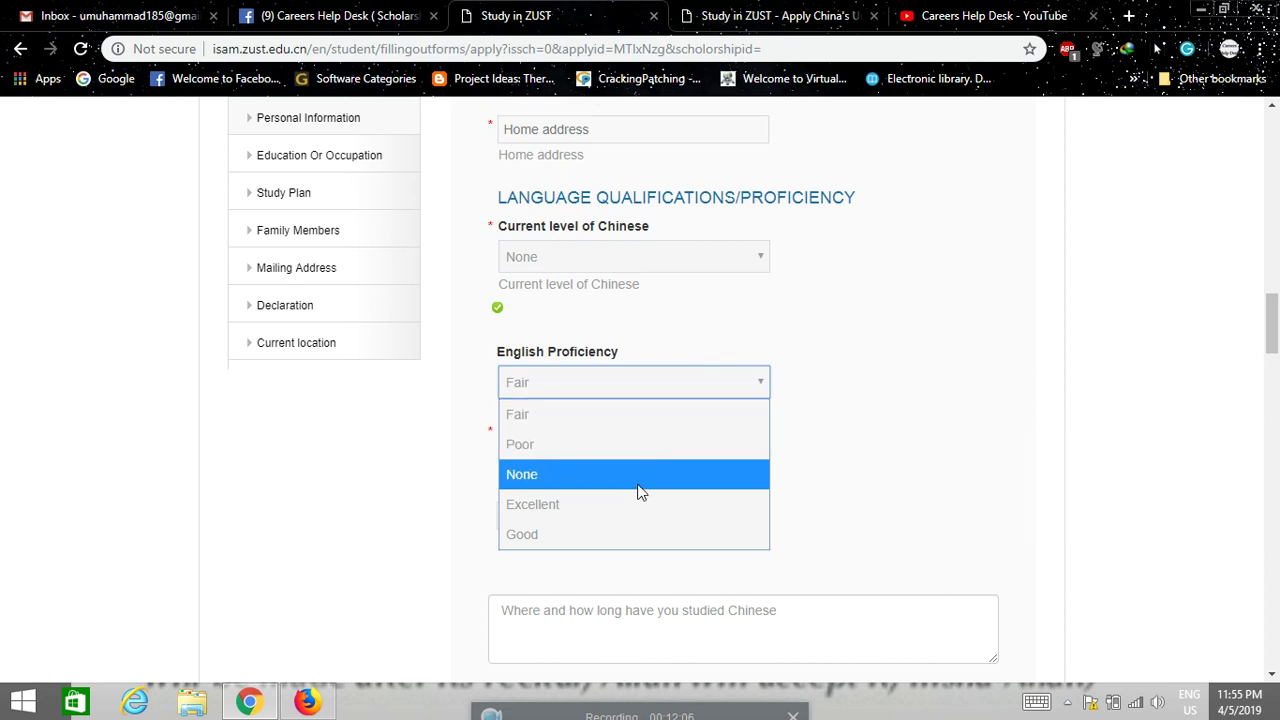
left_click(632, 536)
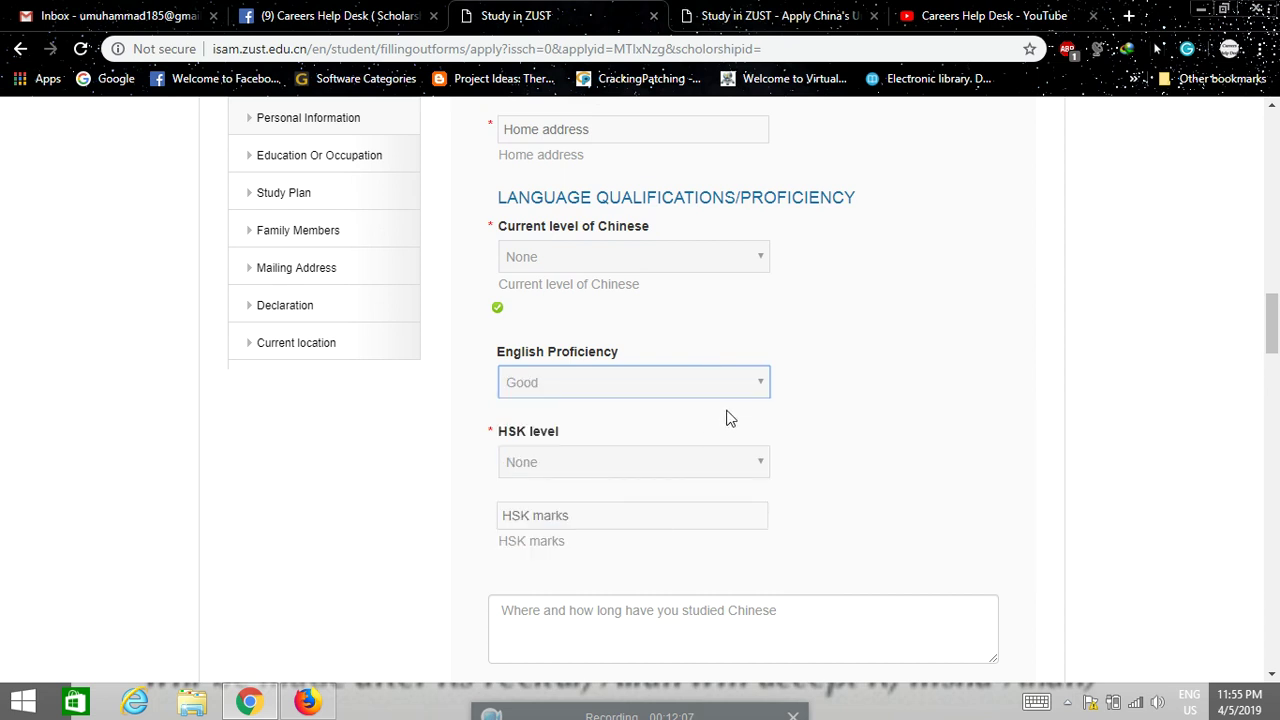
scroll(729, 411, "down", 1)
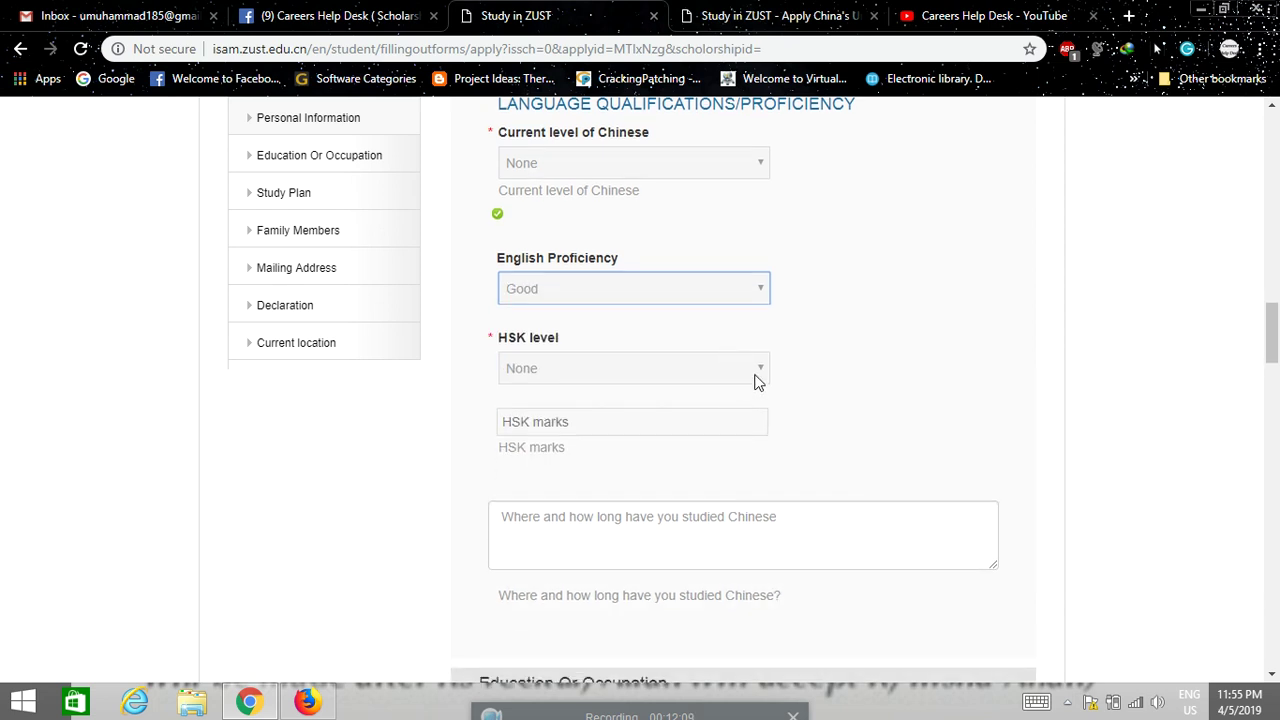
scroll(578, 480, "down", 1)
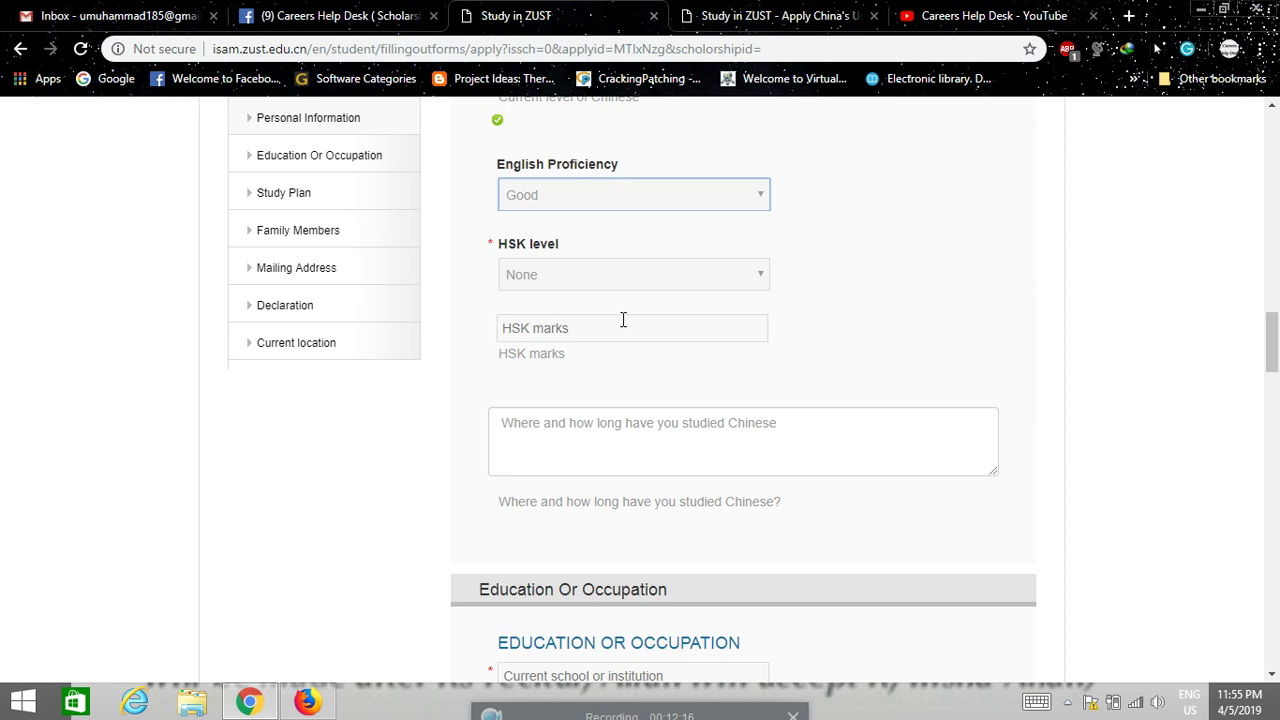
Review the Education Or Occupation fields for current school, occupation and highest academic degree without filling them in
scroll(623, 318, "down", 2)
scroll(380, 251, "up", 3)
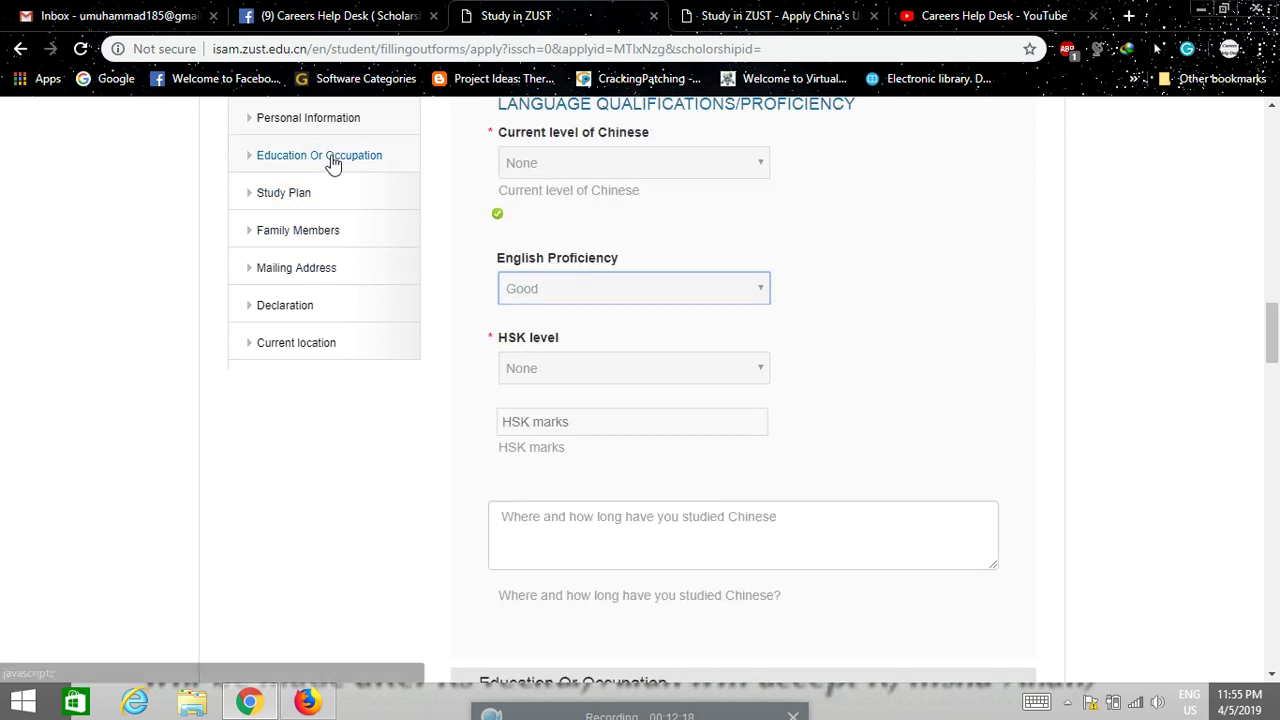
scroll(491, 400, "down", 3)
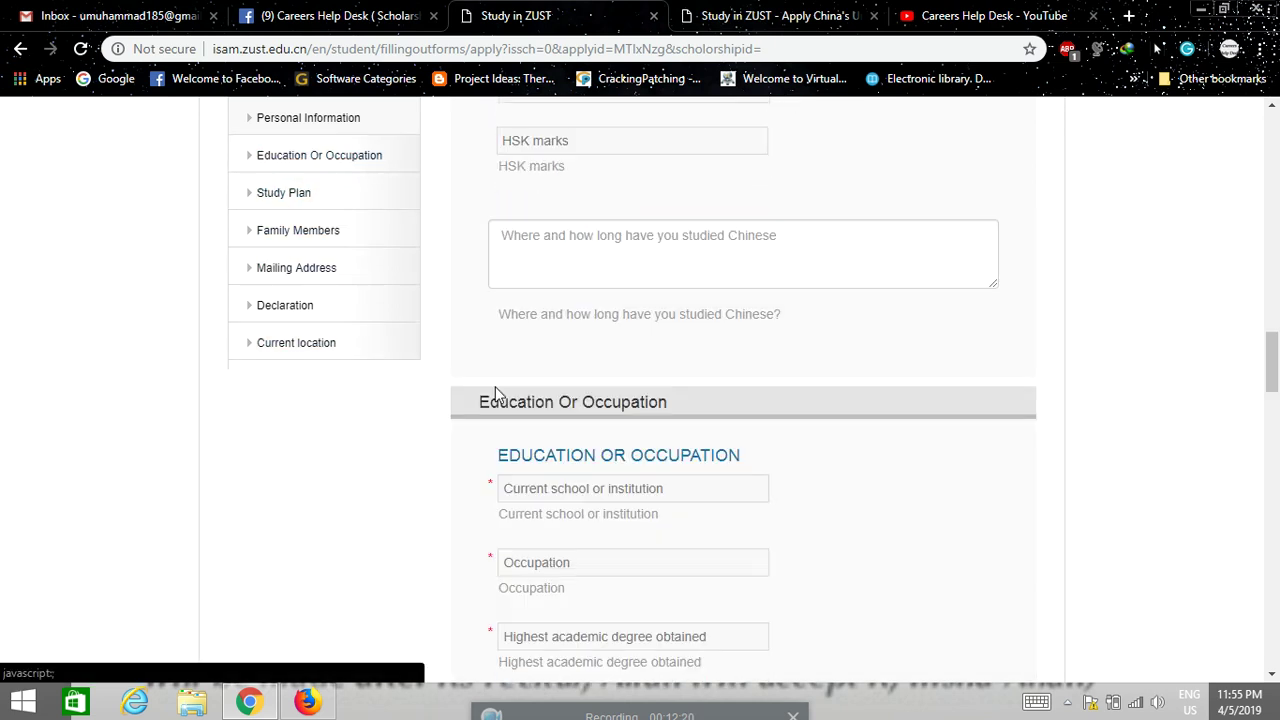
scroll(582, 452, "down", 2)
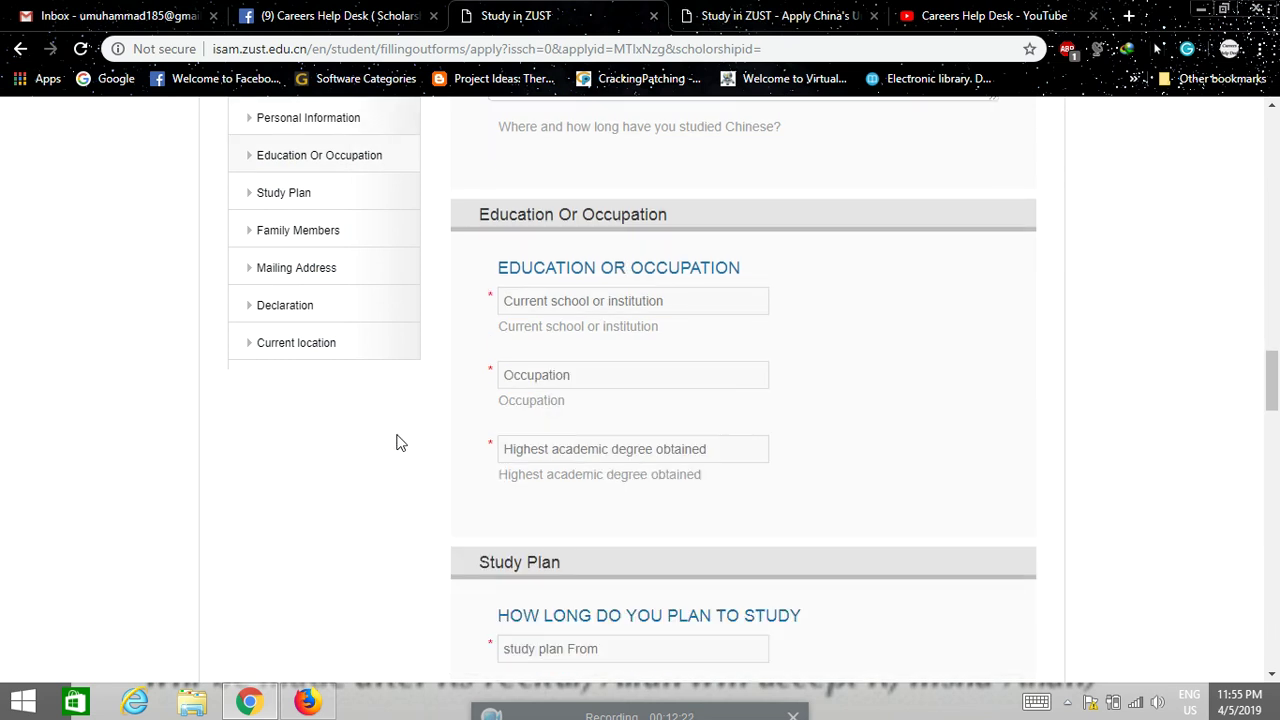
left_click(616, 302)
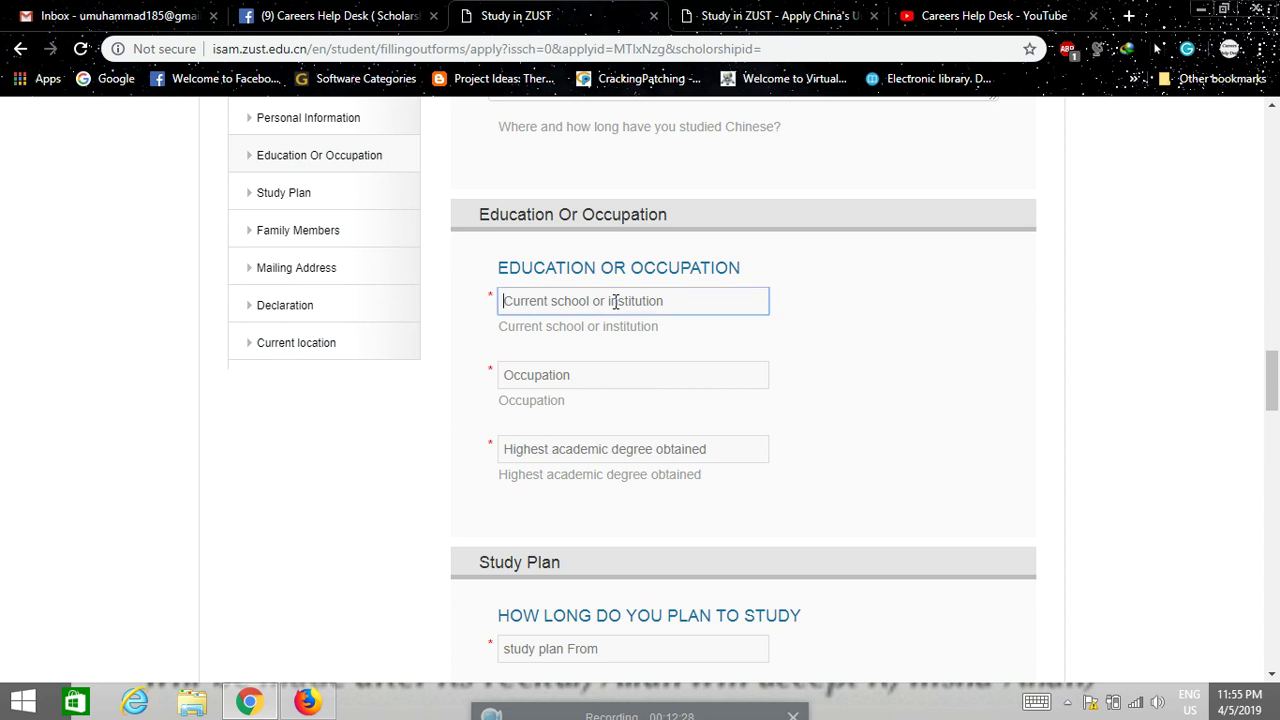
left_click(572, 376)
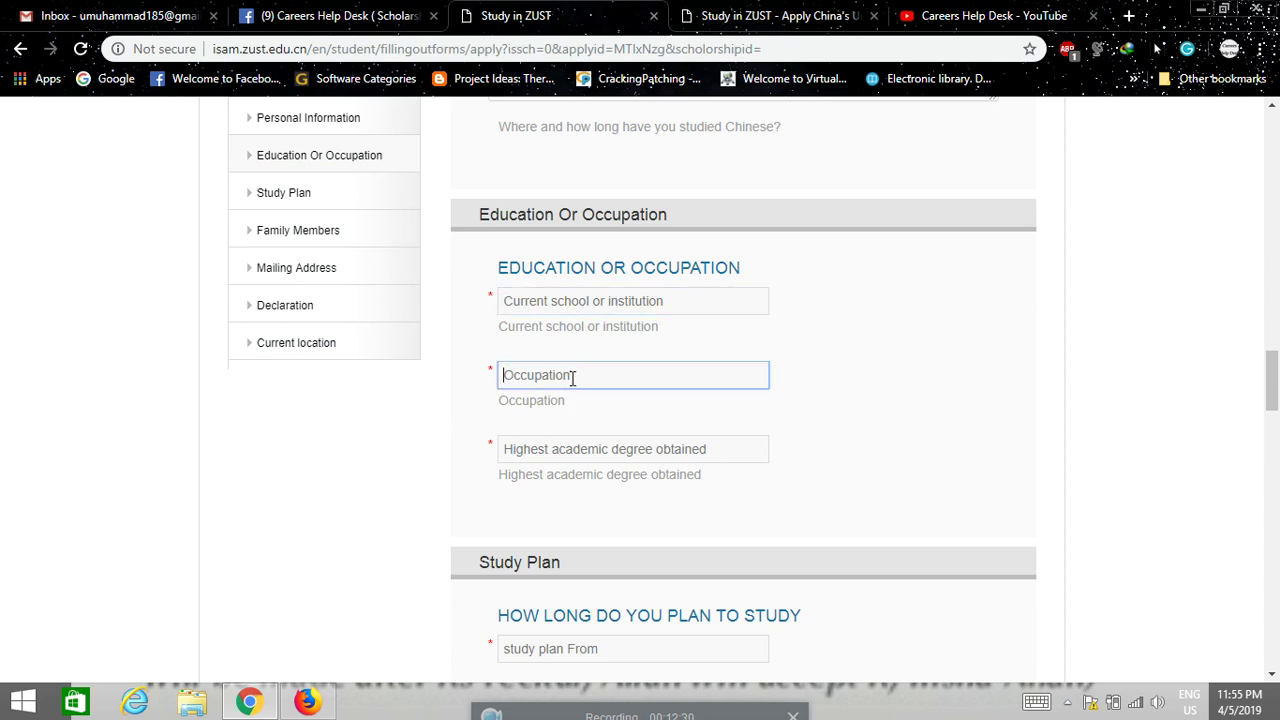
scroll(572, 376, "down", 2)
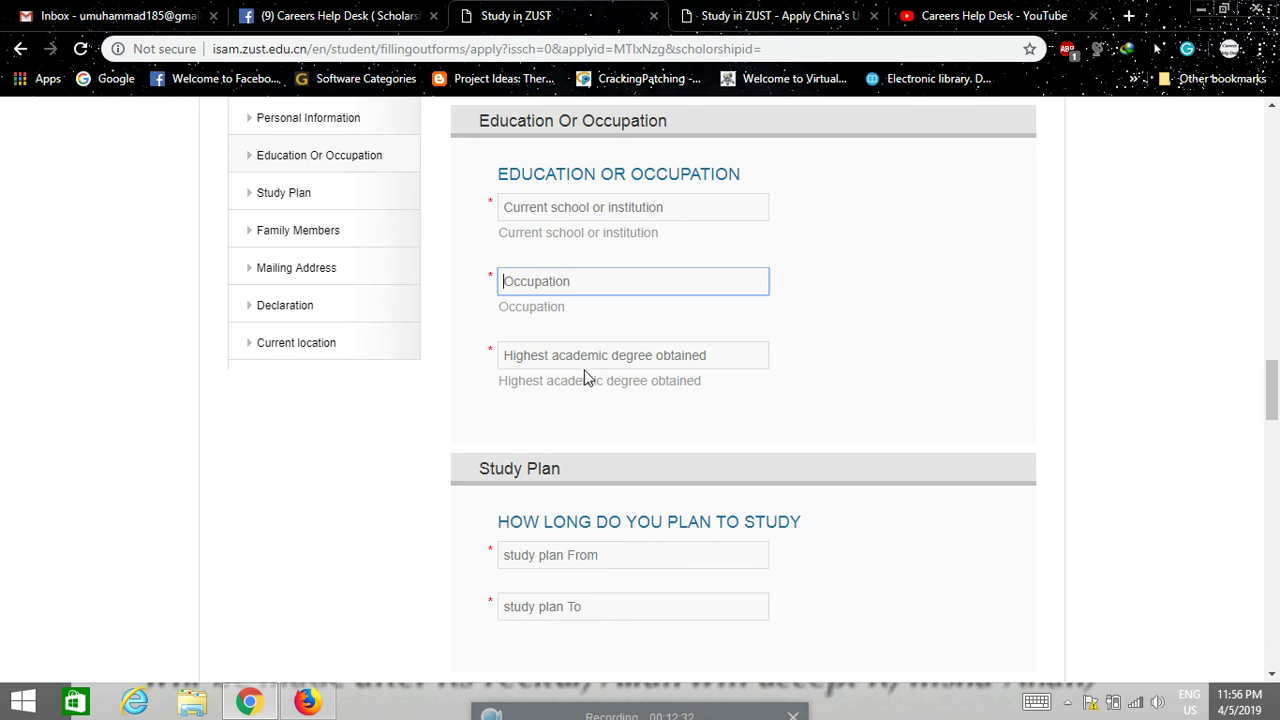
left_click(601, 357)
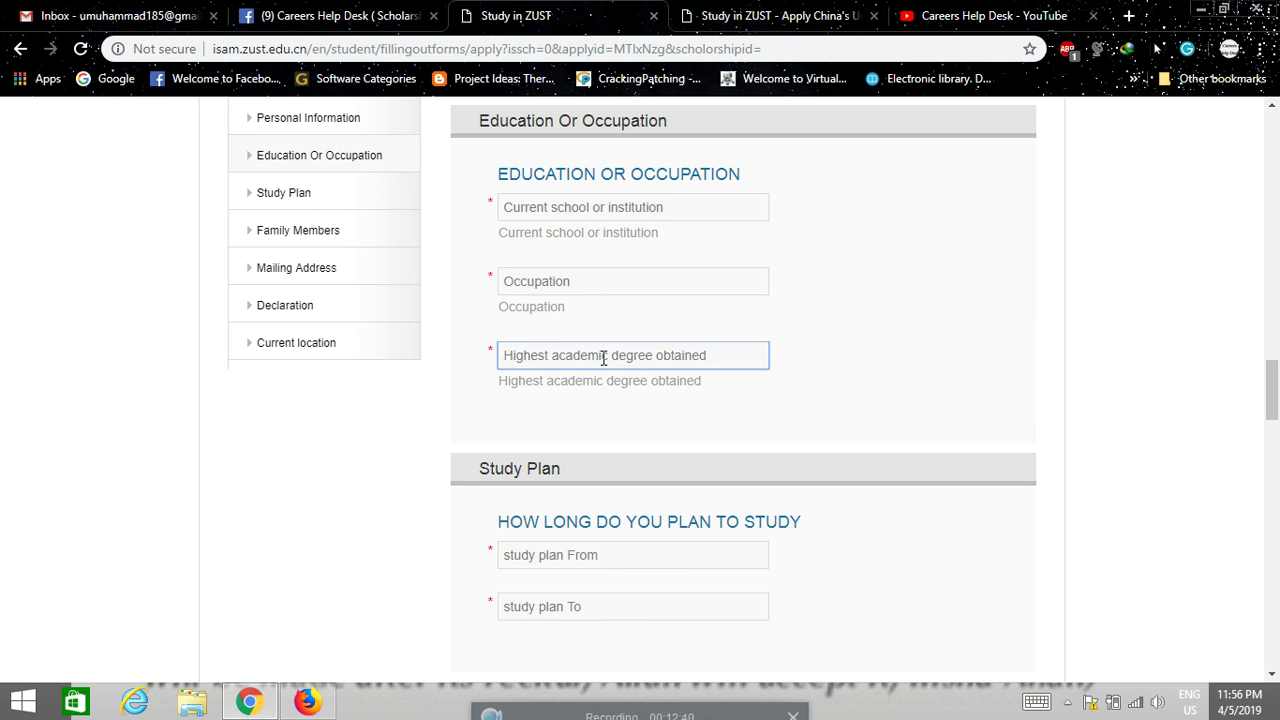
Examine the Study Plan start and end fields and the year choices for the start, leaving both empty
scroll(838, 405, "down", 2)
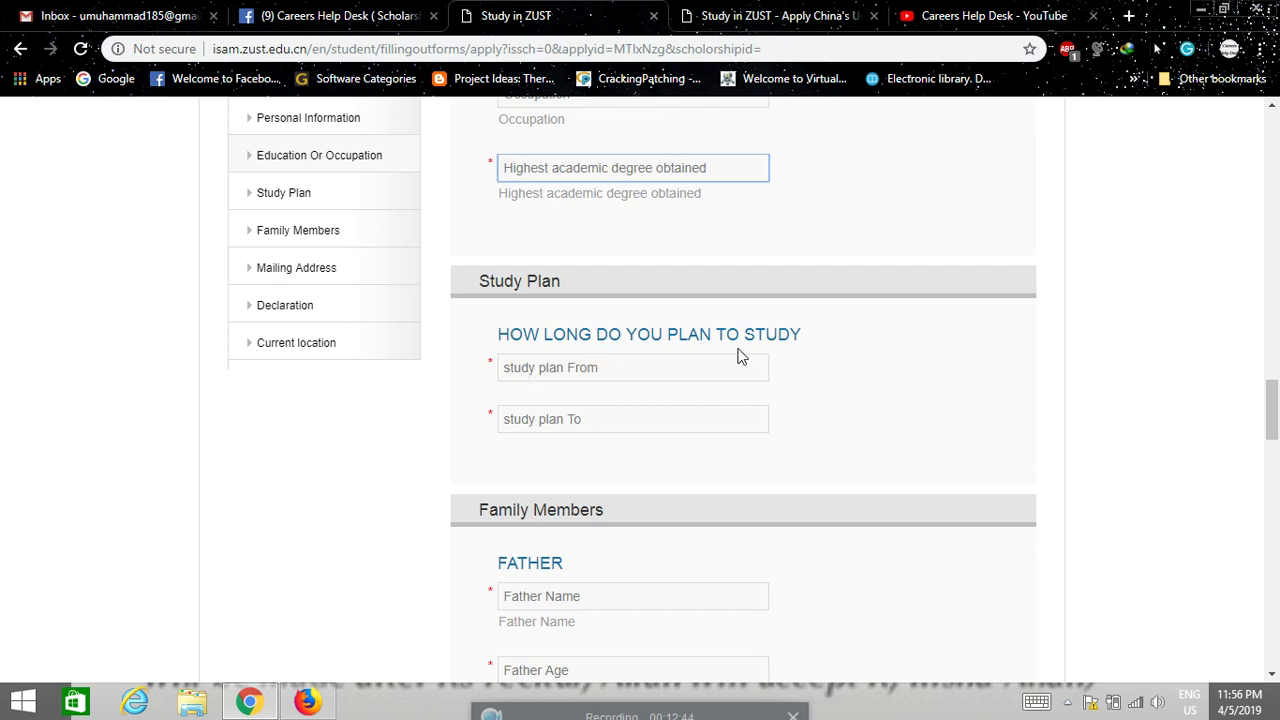
left_click(664, 373)
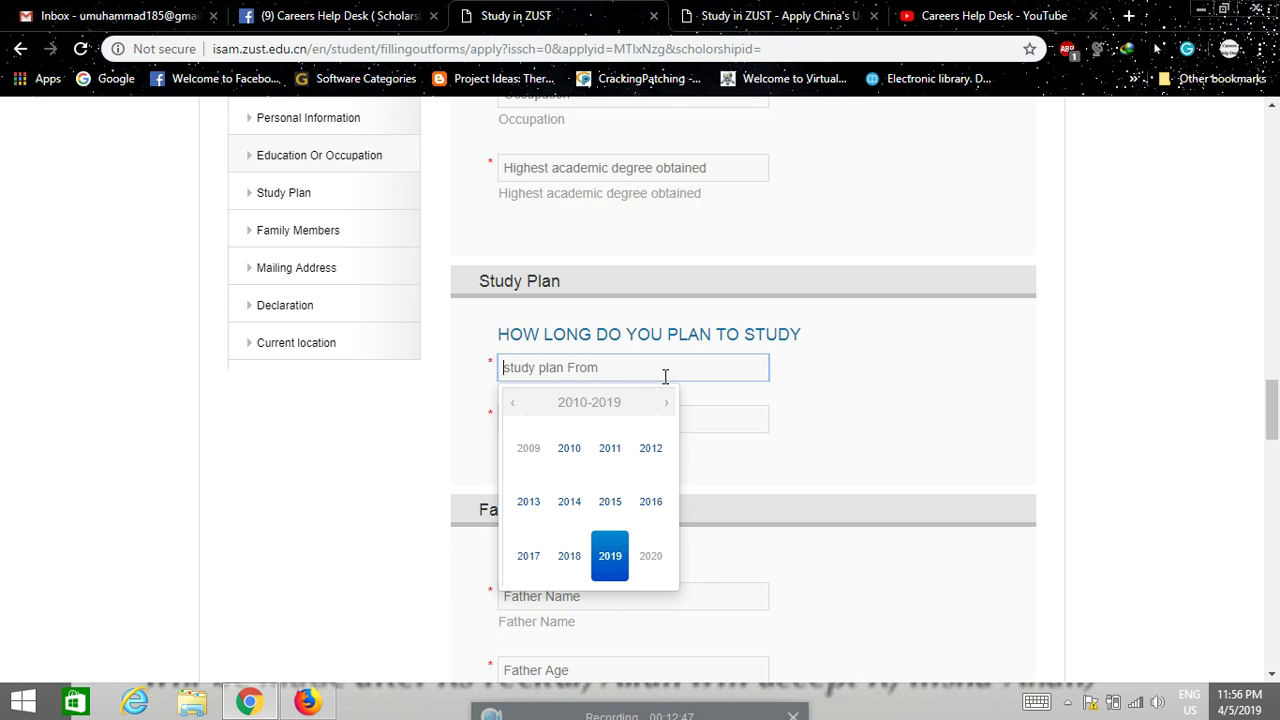
scroll(810, 280, "up", 7)
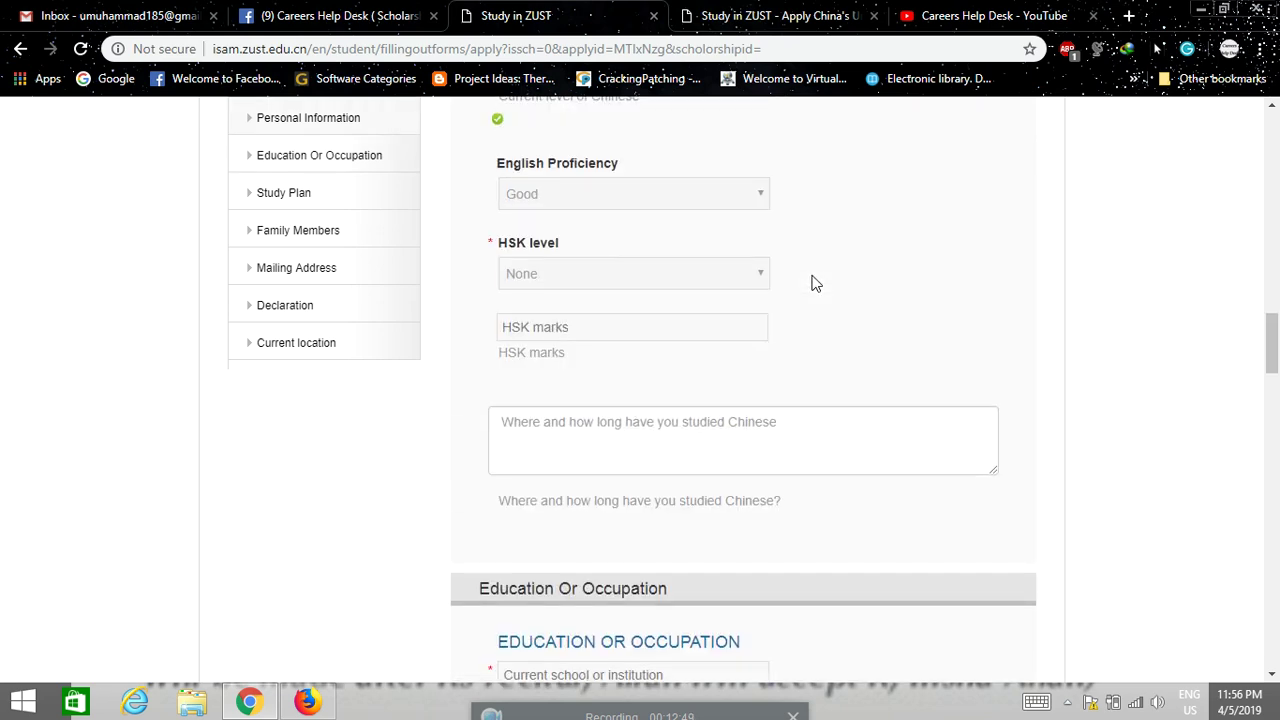
scroll(812, 283, "down", 2)
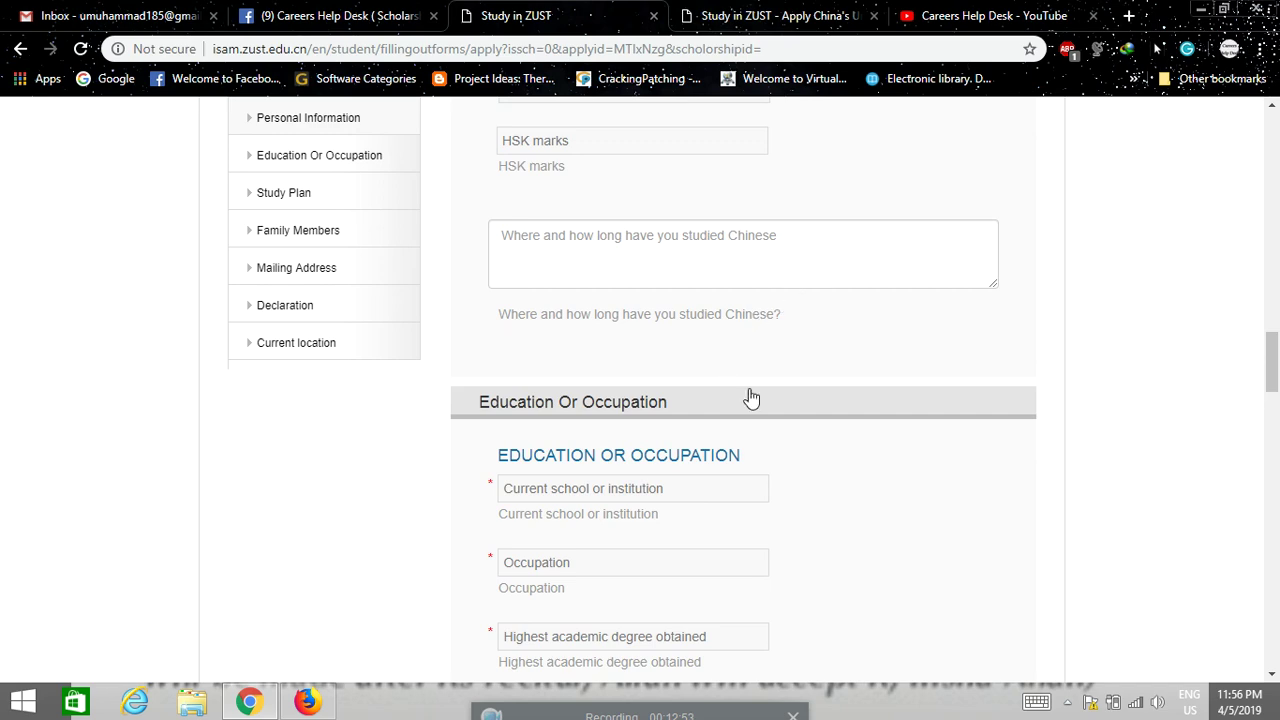
scroll(748, 396, "down", 3)
scroll(745, 397, "down", 2)
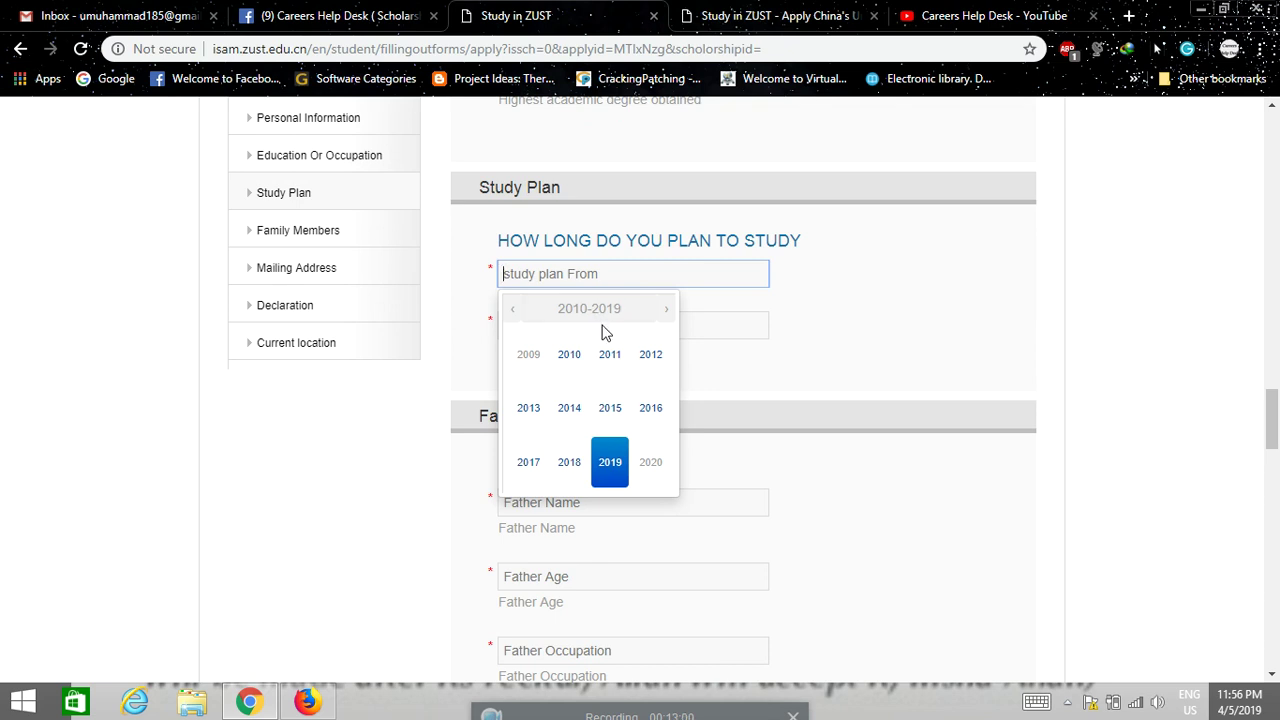
left_click(867, 344)
Review the Family Members fields for father, mother and spouse without filling them in
scroll(727, 362, "down", 1)
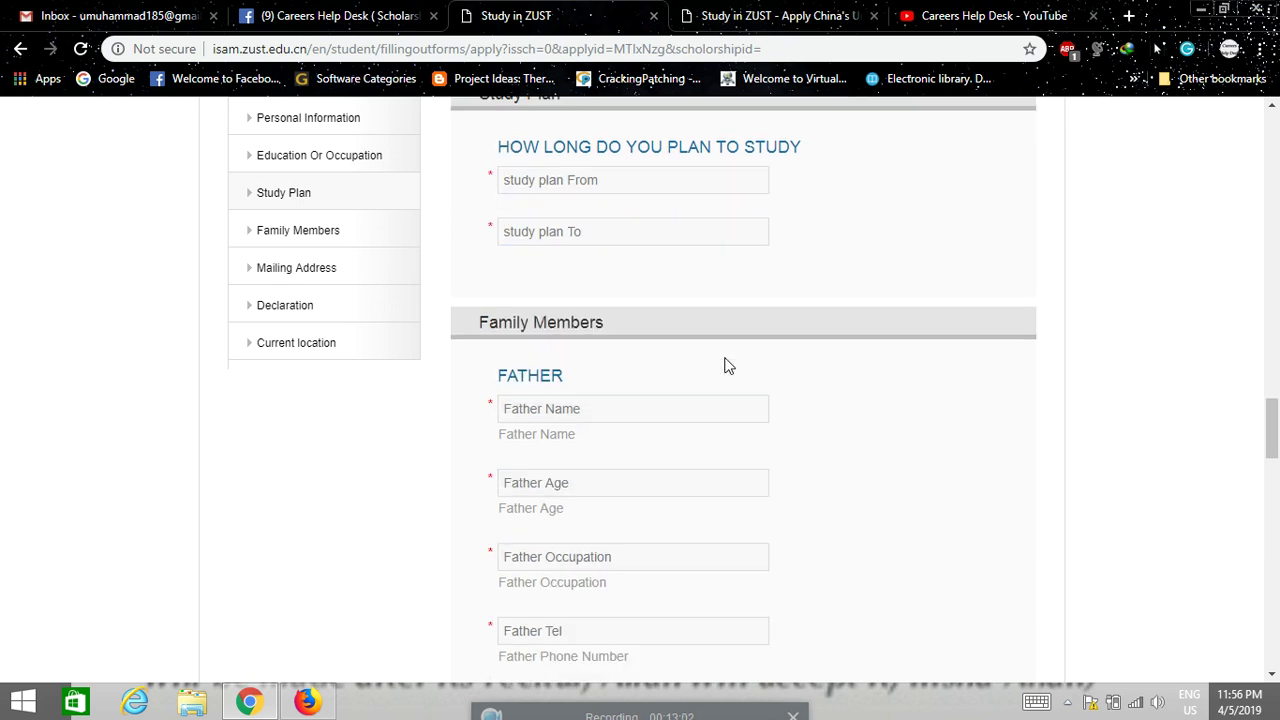
scroll(658, 343, "down", 1)
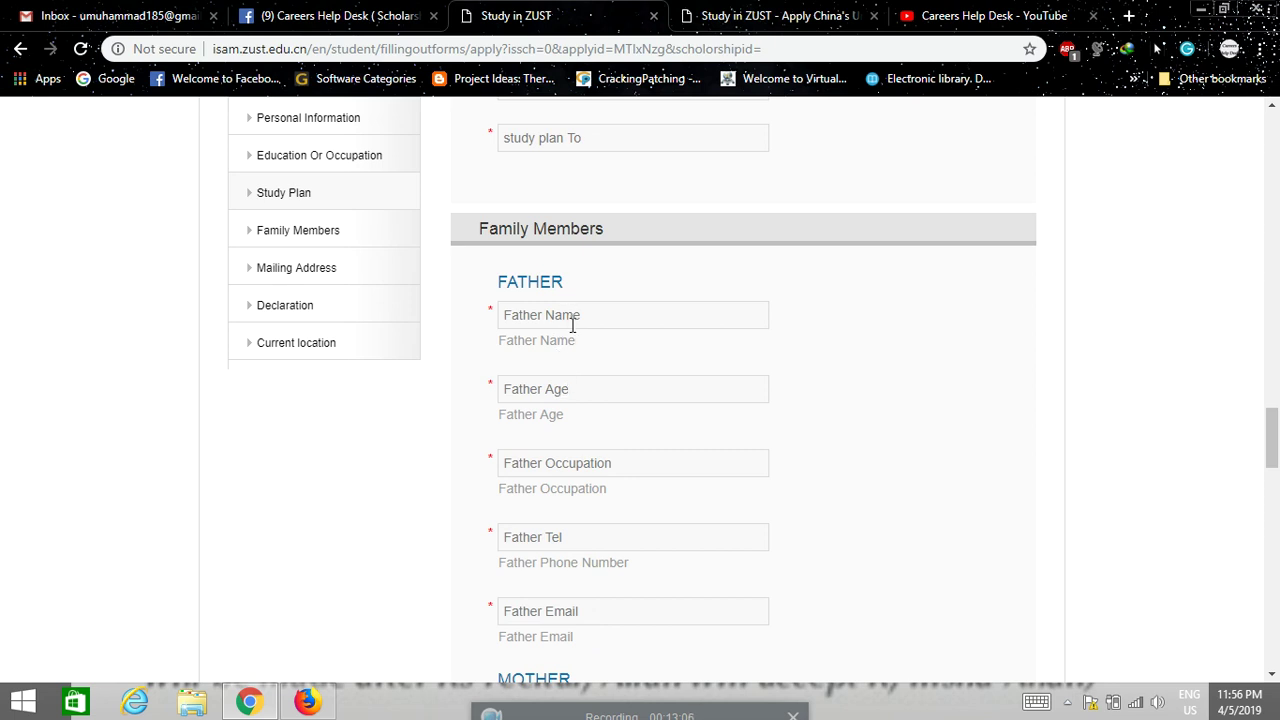
scroll(559, 395, "down", 1)
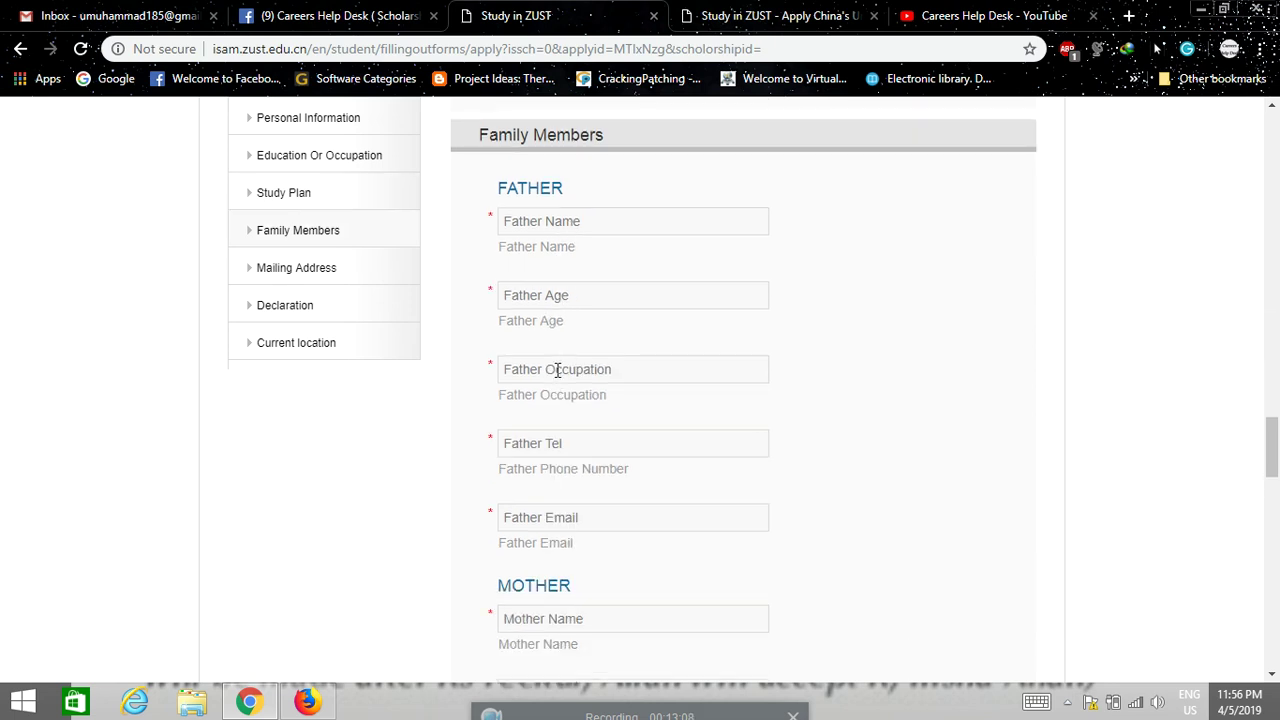
scroll(559, 372, "down", 1)
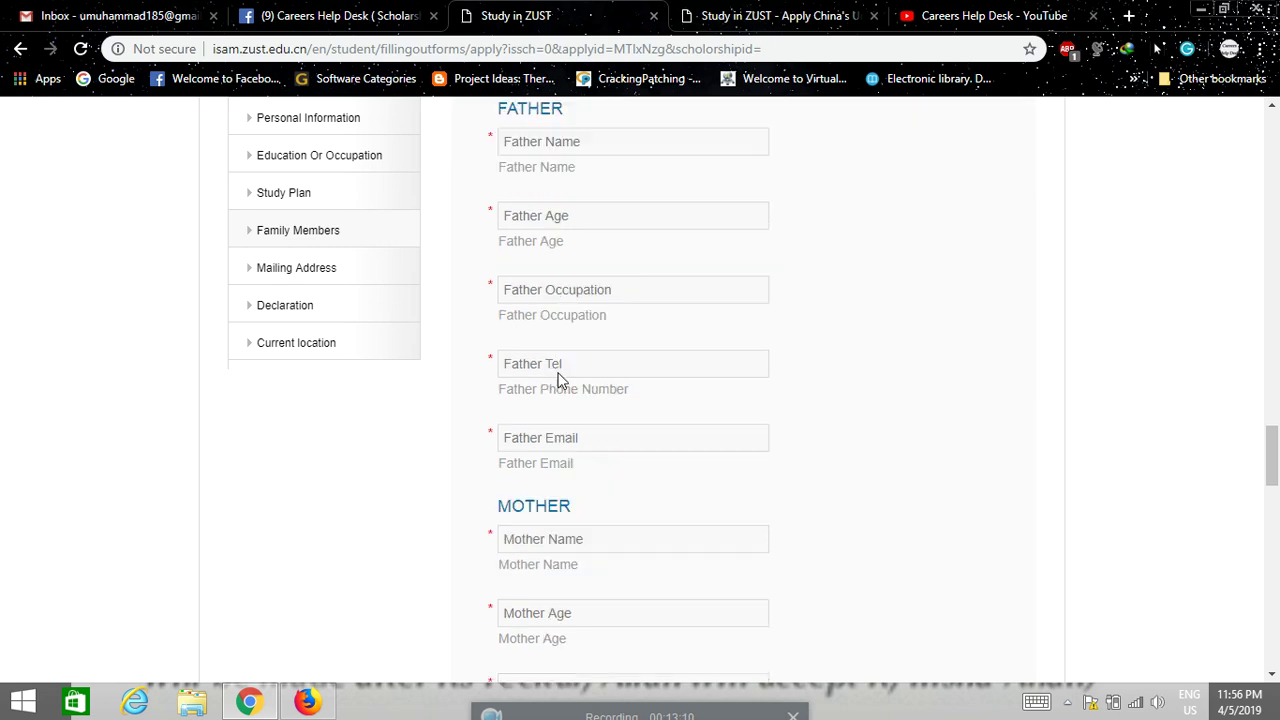
scroll(562, 360, "down", 1)
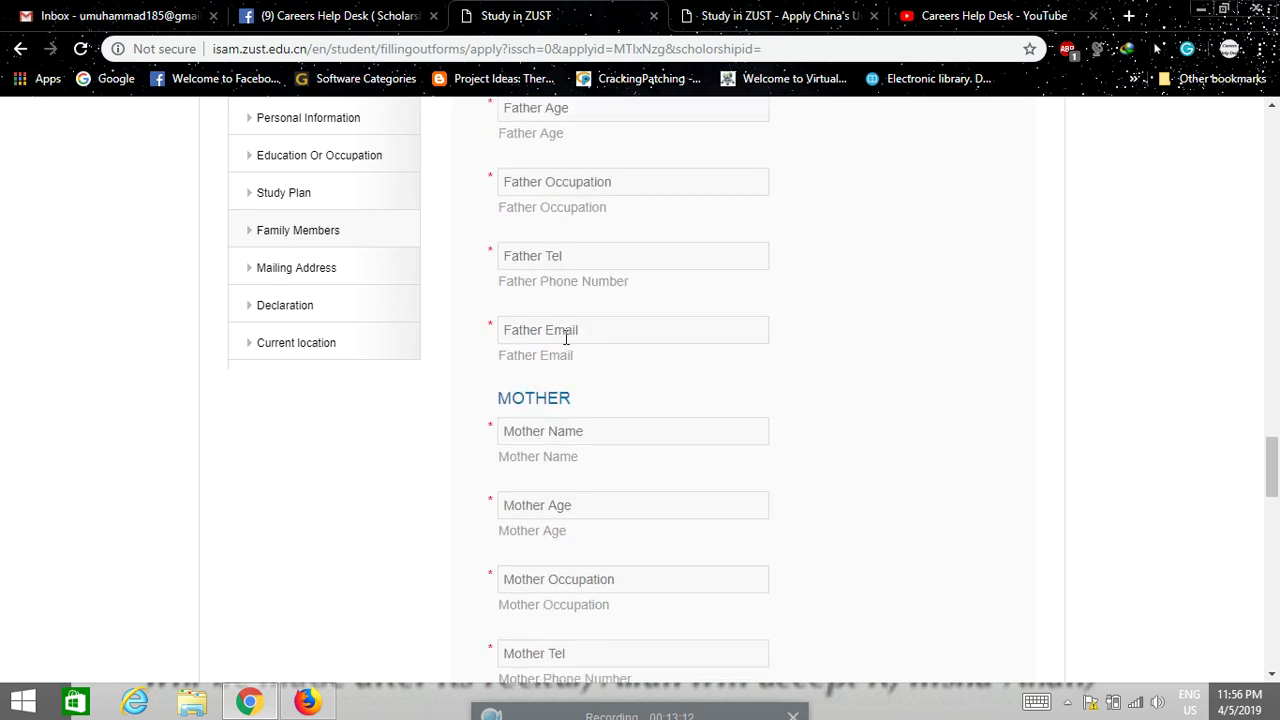
scroll(565, 340, "down", 6)
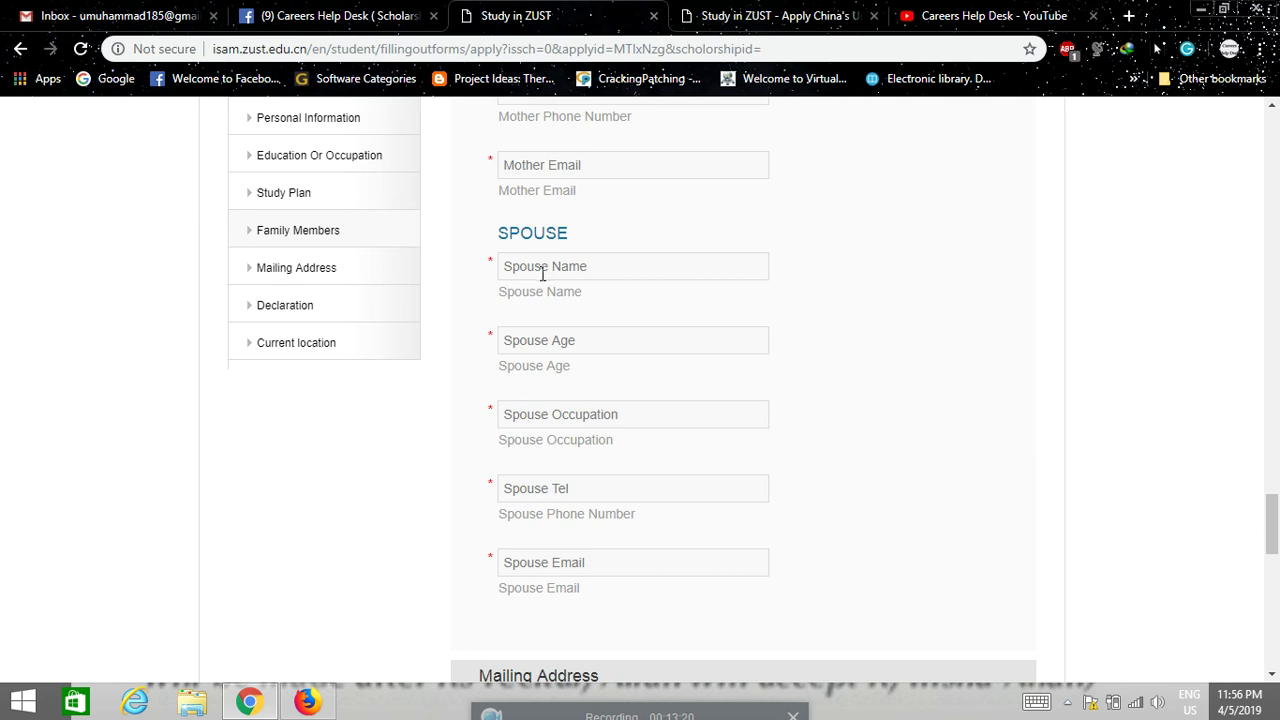
left_click(543, 274)
left_click(899, 244)
Choose Send by post as the receiving way in the mailing address, leaving the City field empty
scroll(548, 312, "down", 4)
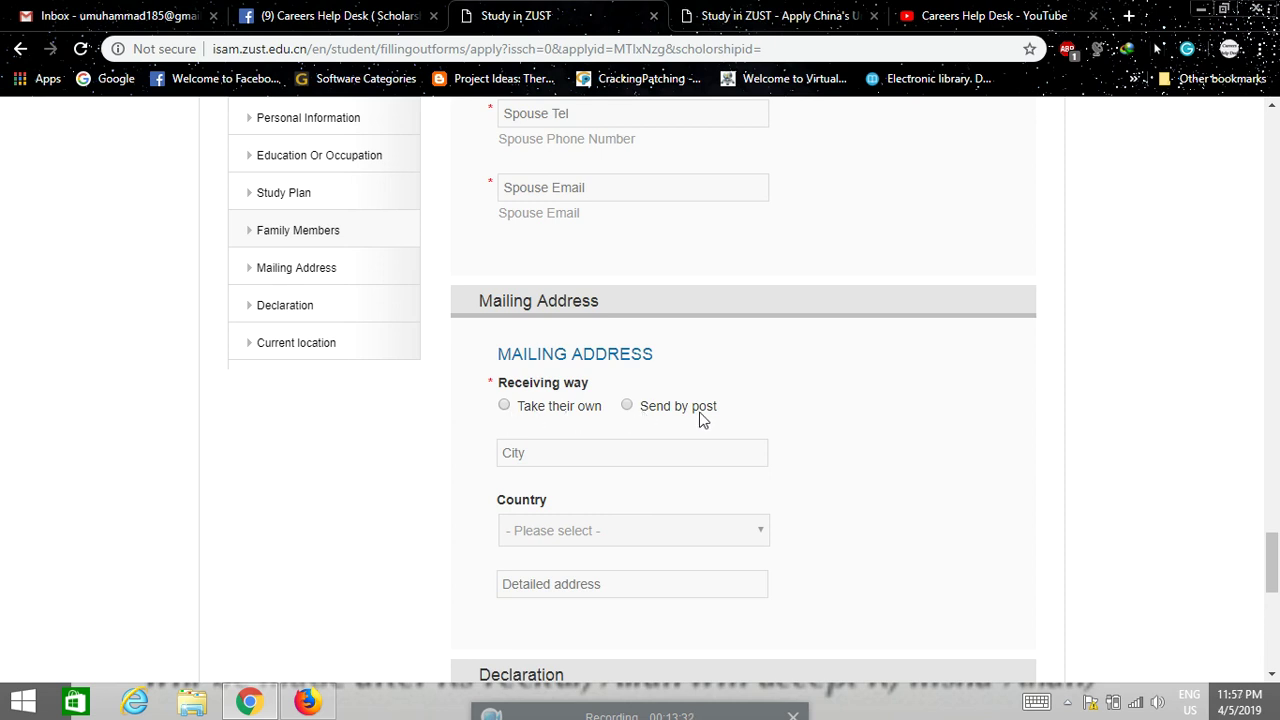
scroll(805, 408, "down", 1)
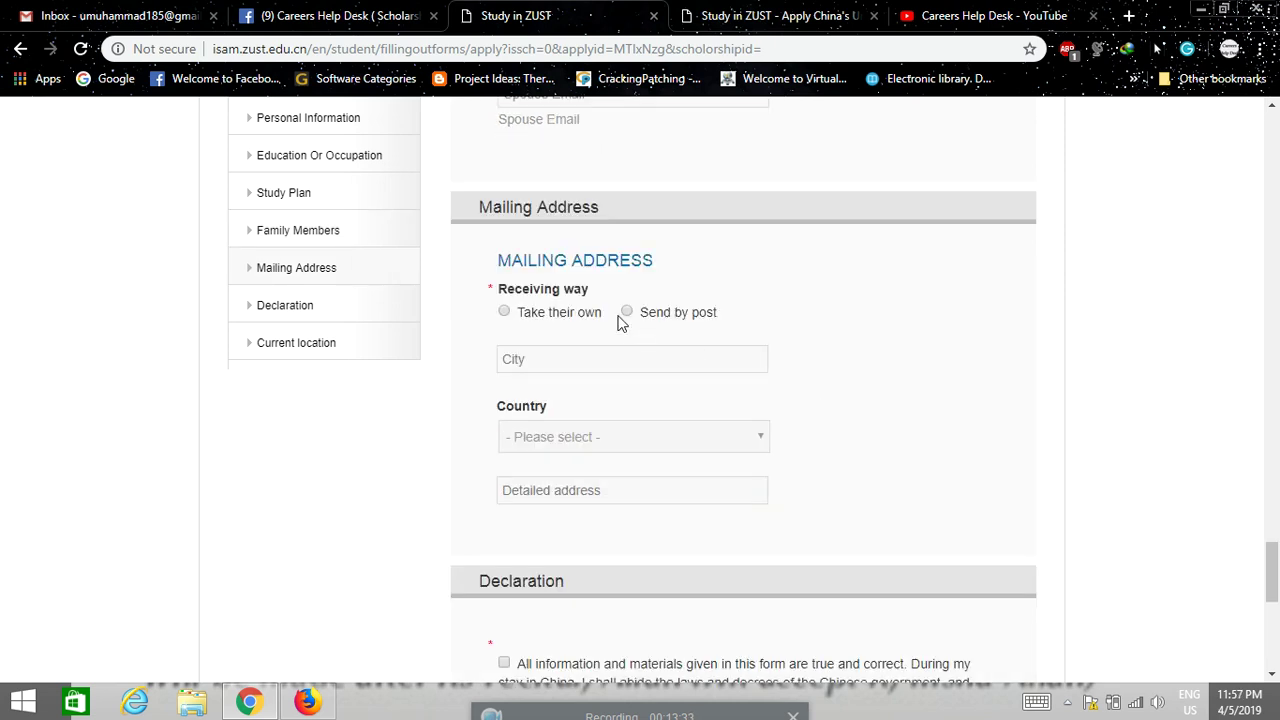
left_click(626, 312)
left_click(626, 312)
left_click(605, 361)
left_click(786, 326)
Read through the Declaration and set the current location to Not in China
scroll(880, 377, "down", 2)
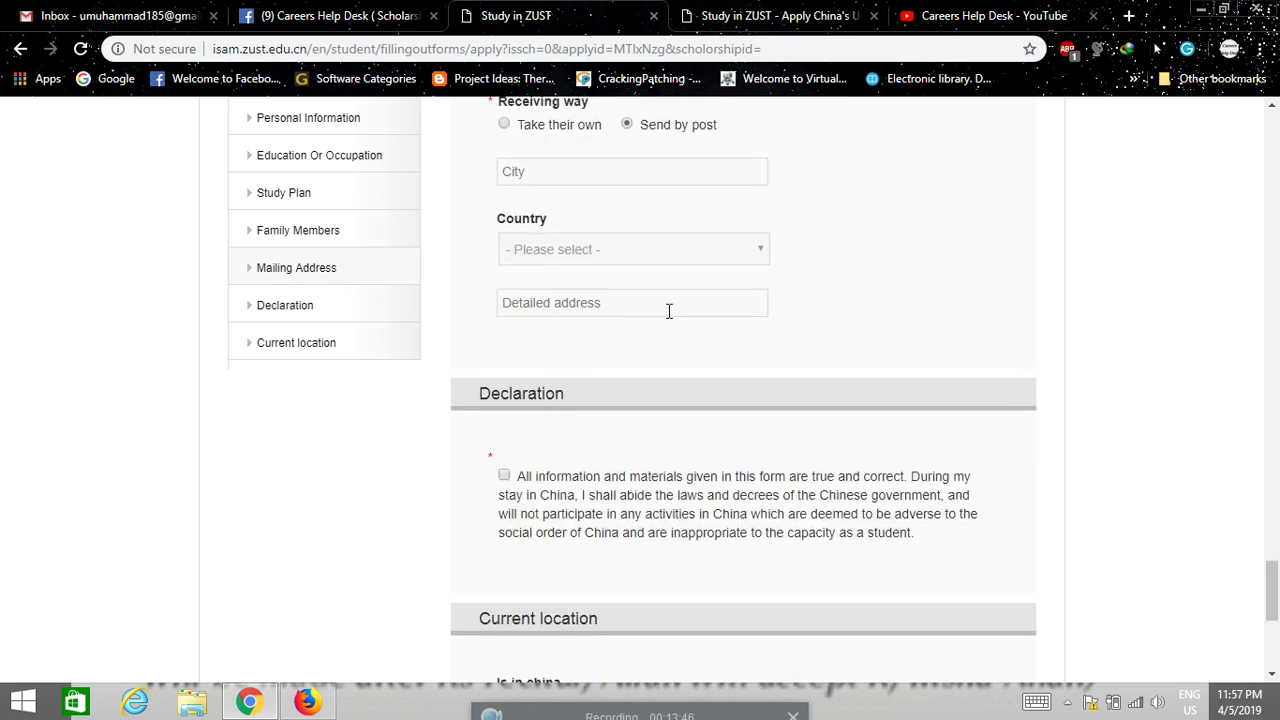
scroll(673, 310, "down", 2)
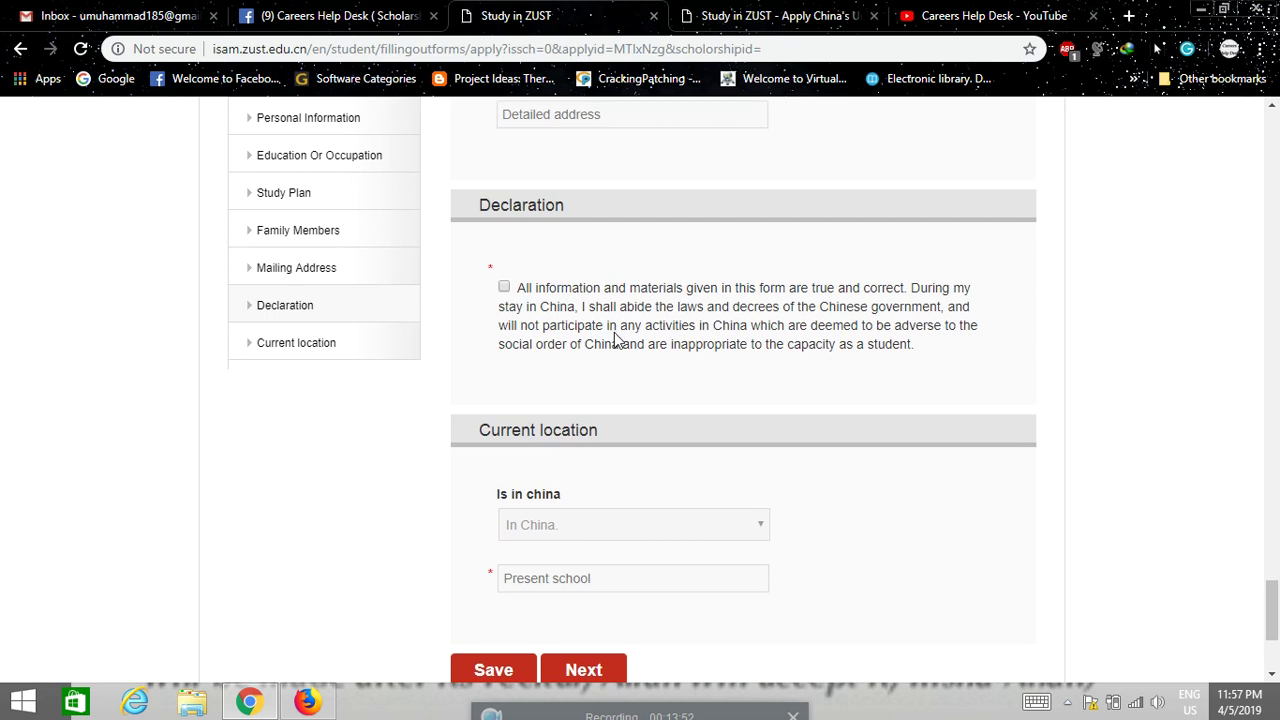
scroll(606, 346, "down", 1)
scroll(595, 358, "down", 1)
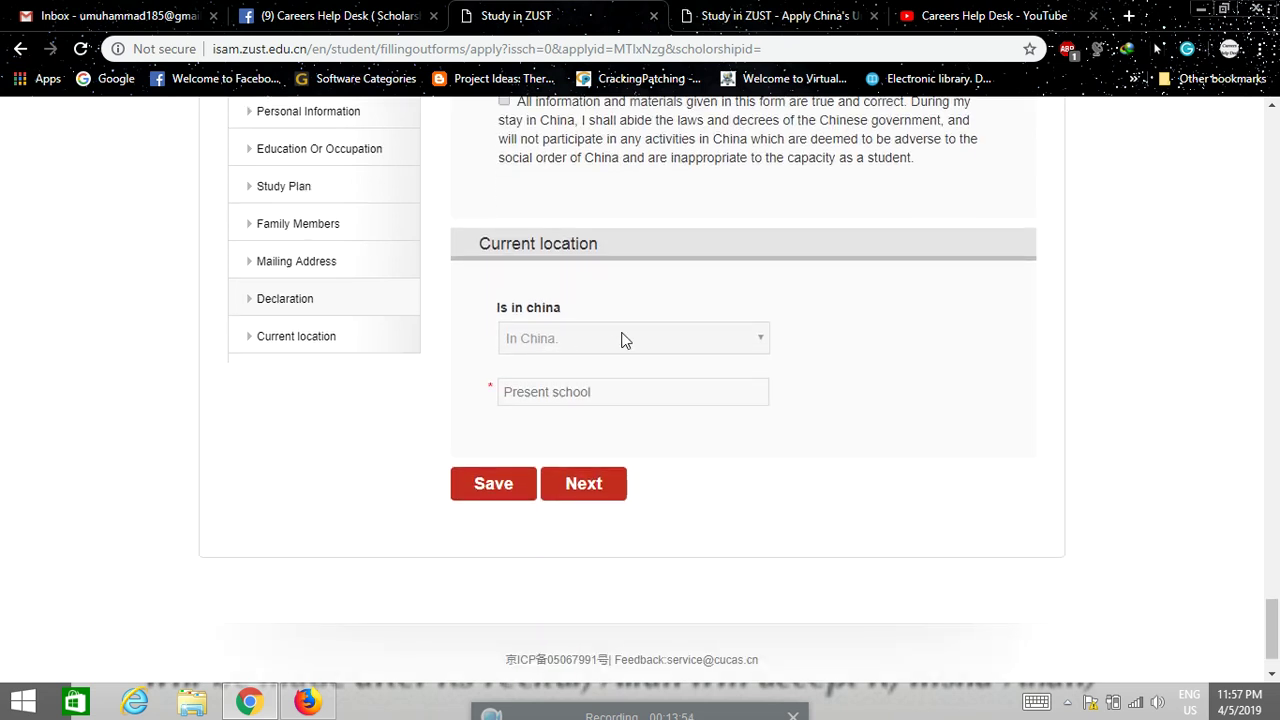
left_click(655, 338)
left_click(655, 338)
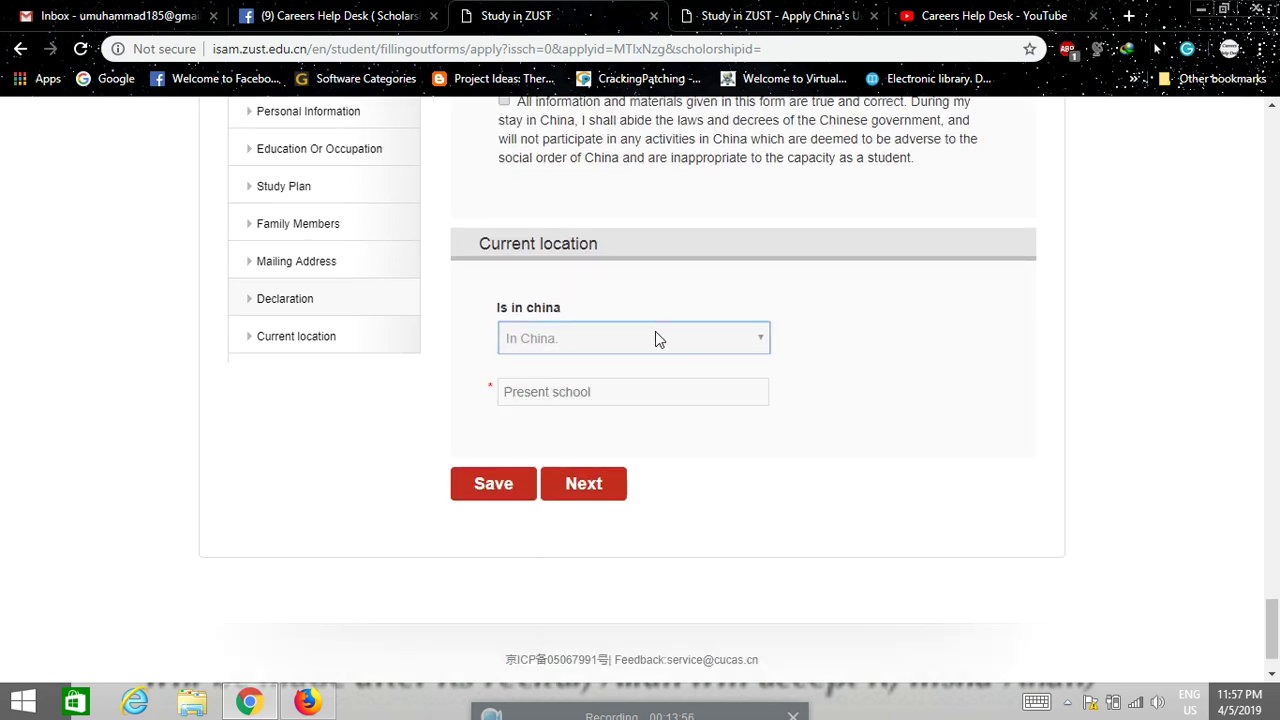
left_click(583, 394)
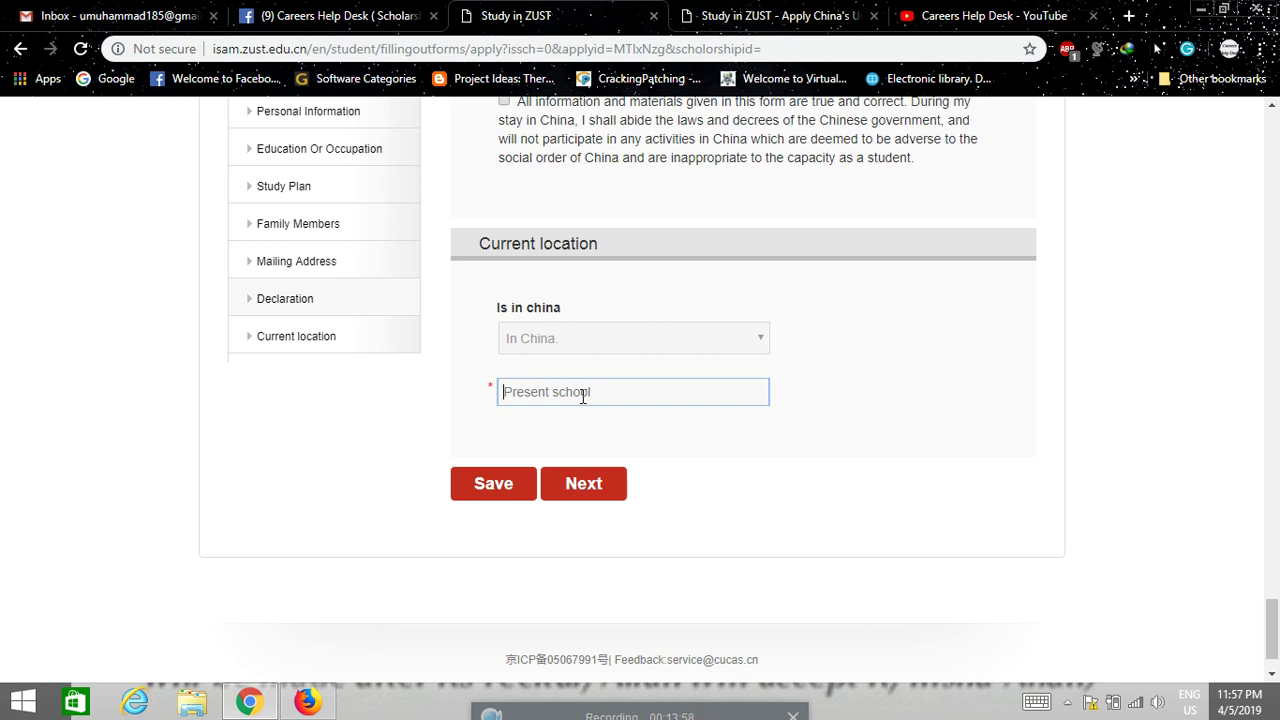
left_click(645, 338)
left_click(605, 393)
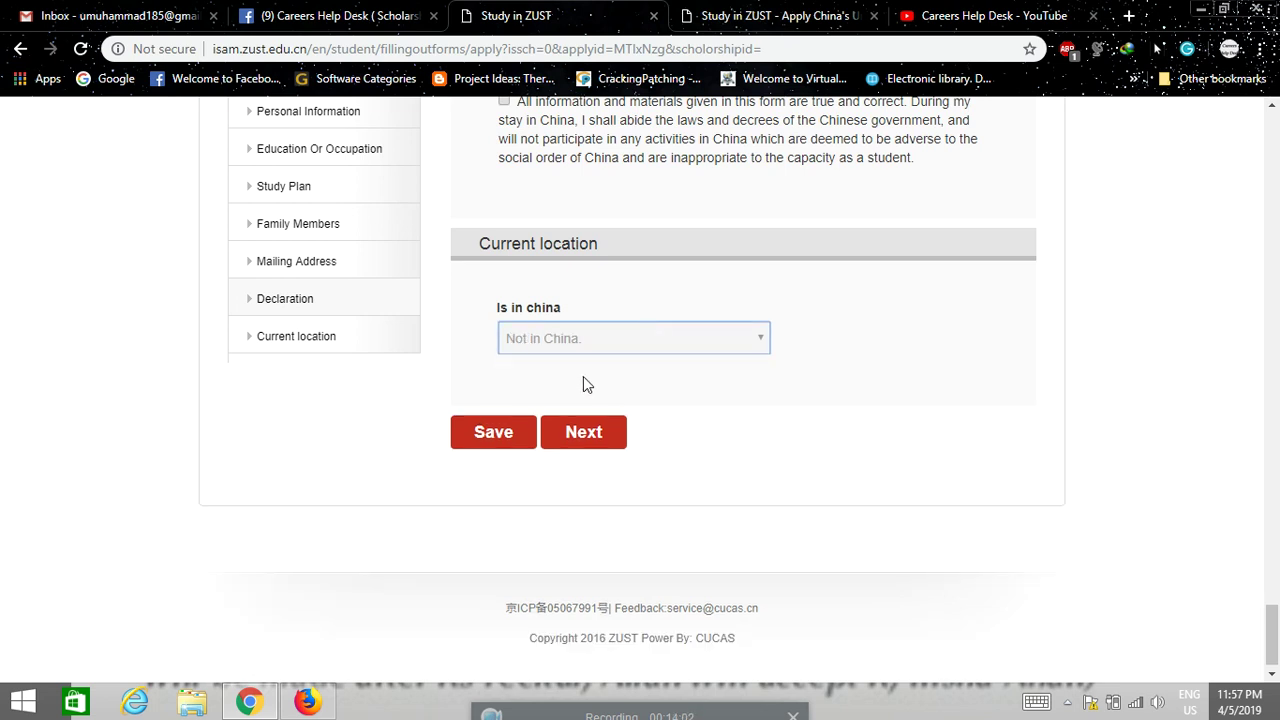
Recheck the last form sections and try to continue from the application form to the next stage
scroll(583, 383, "up", 3)
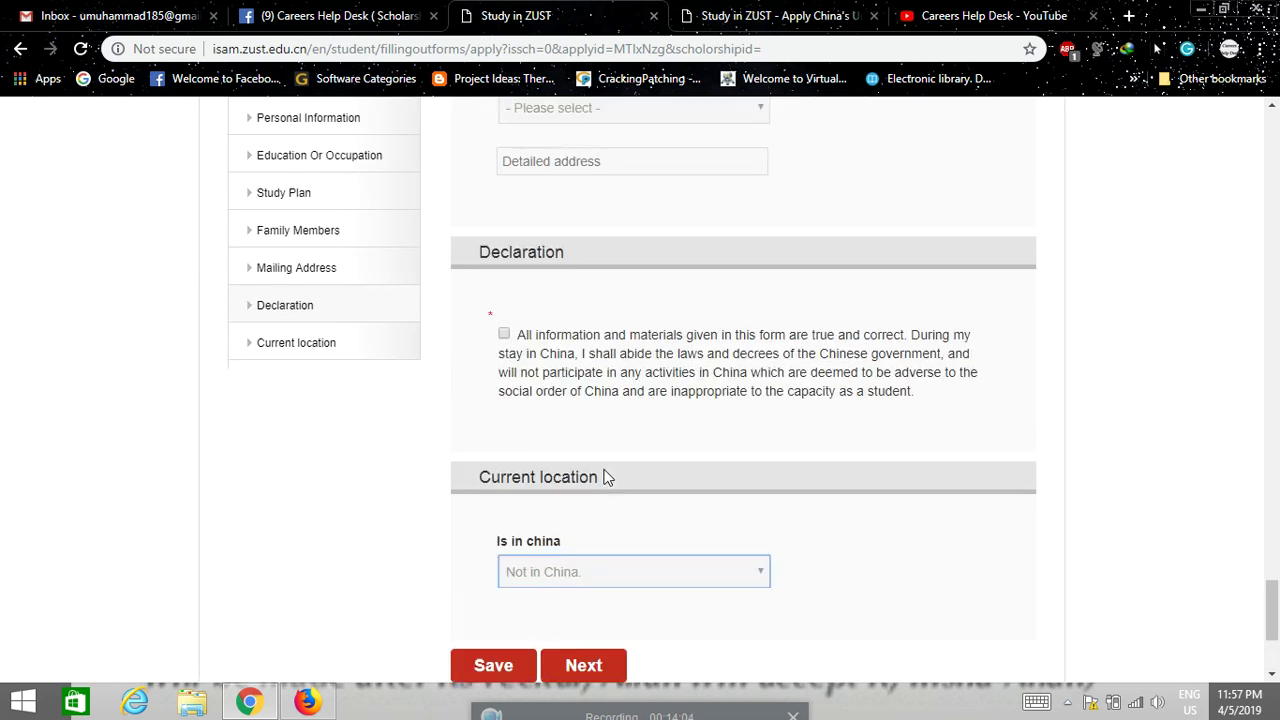
scroll(606, 477, "up", 4)
scroll(606, 477, "down", 5)
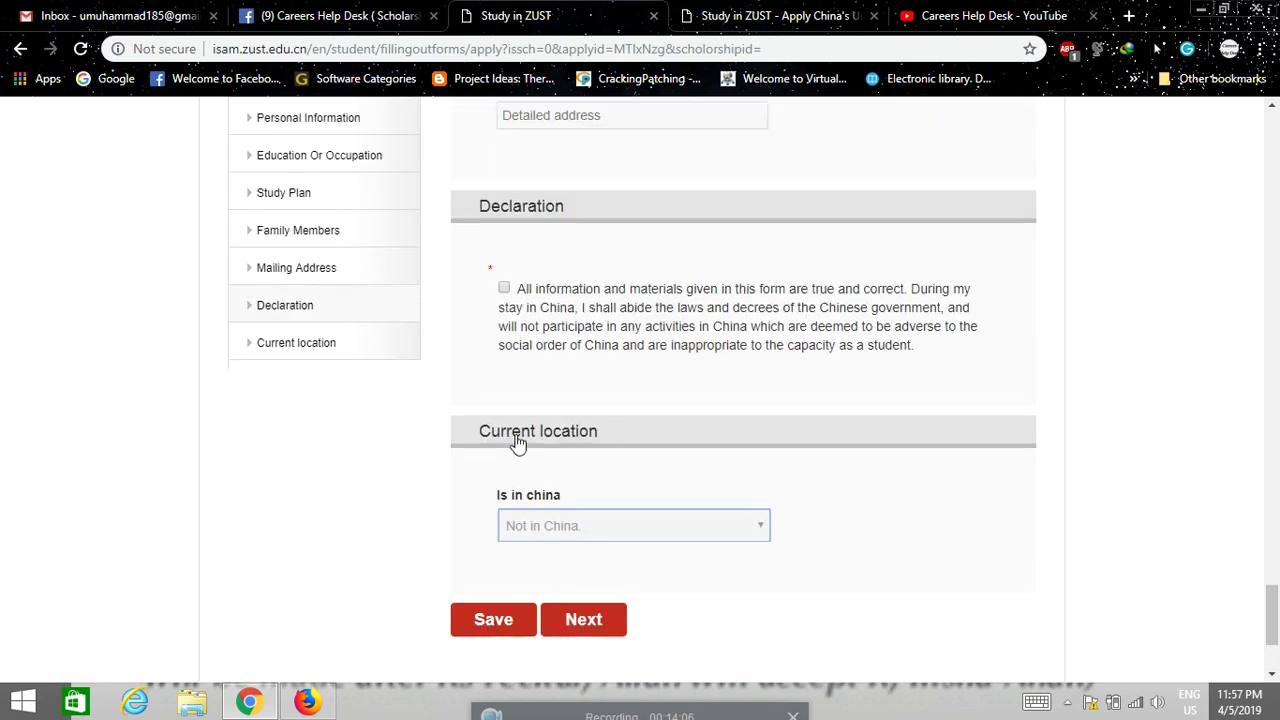
scroll(397, 397, "down", 3)
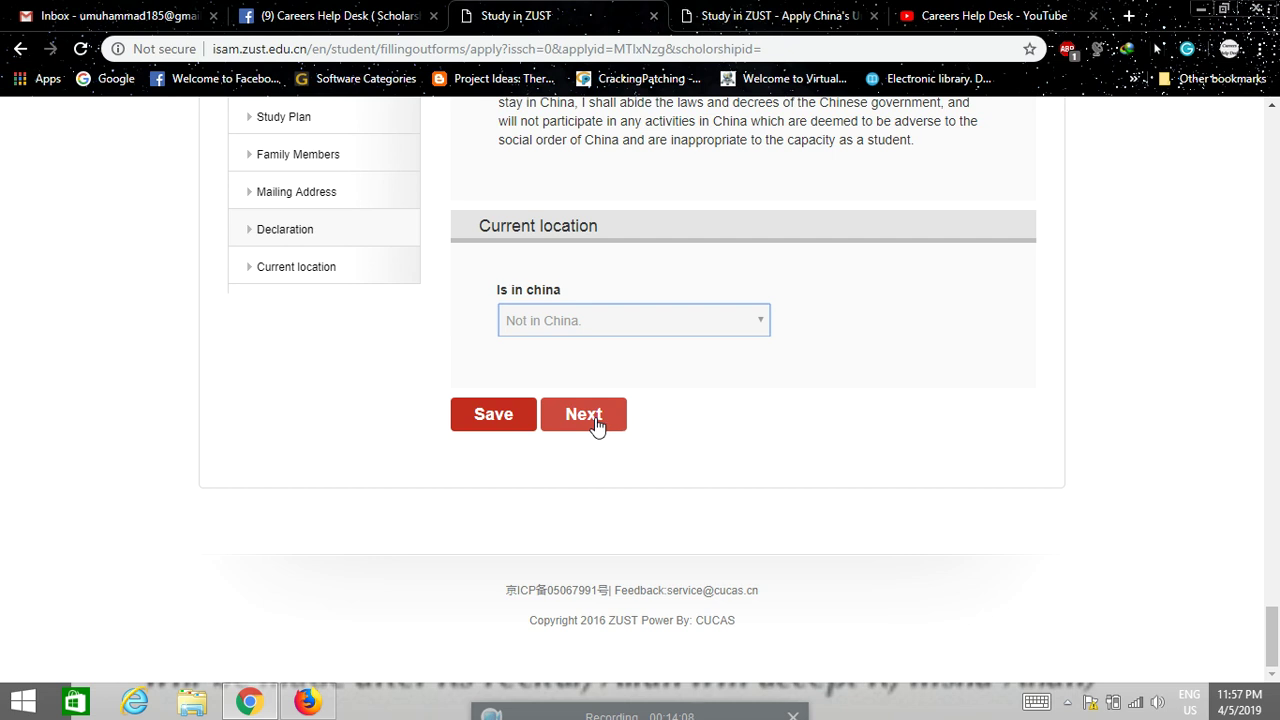
left_click(597, 424)
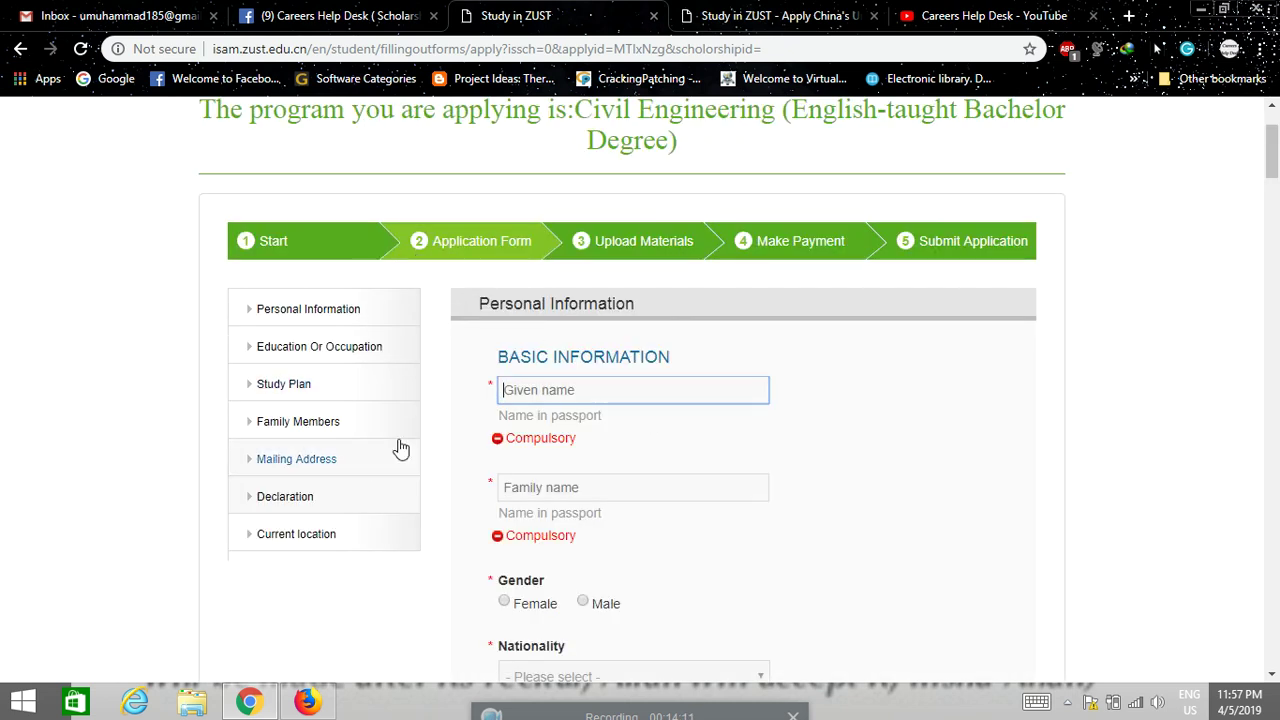
Open the Upload Materials stage and read the requirements for the passport photo, passport photocopy, health certificate and HSK certificate
left_click(643, 257)
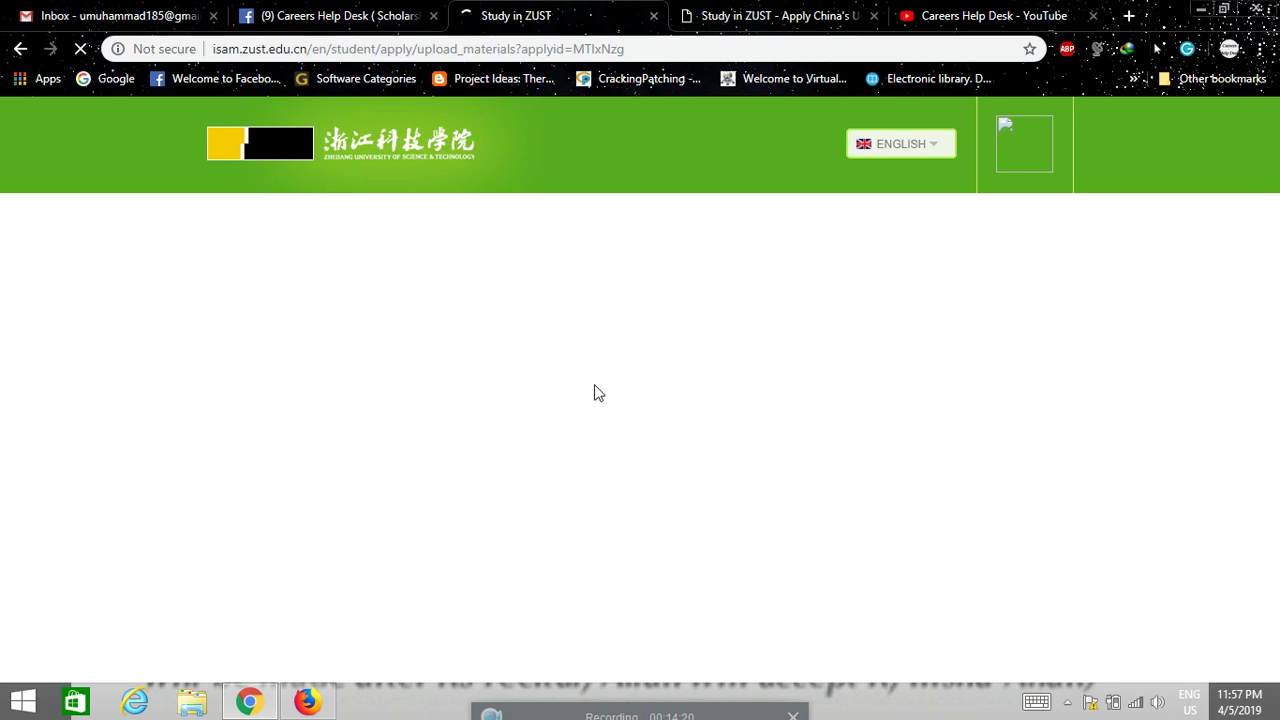
scroll(560, 486, "down", 2)
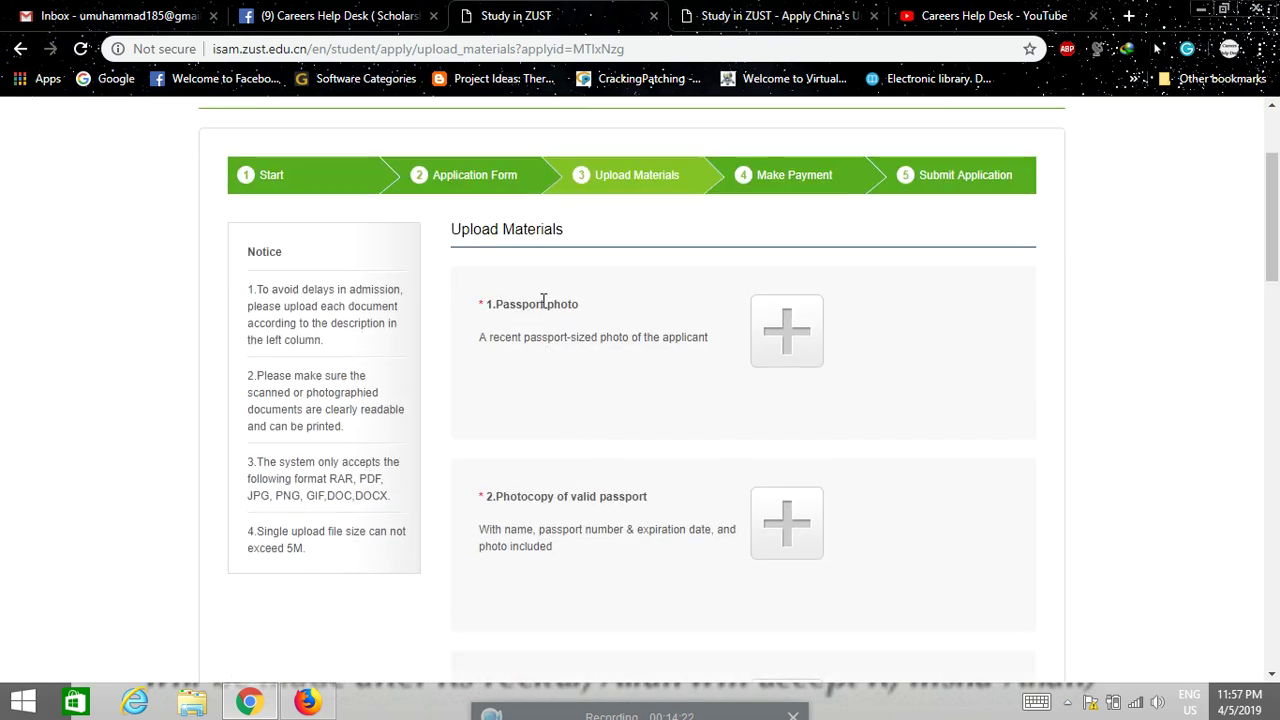
scroll(550, 330, "down", 2)
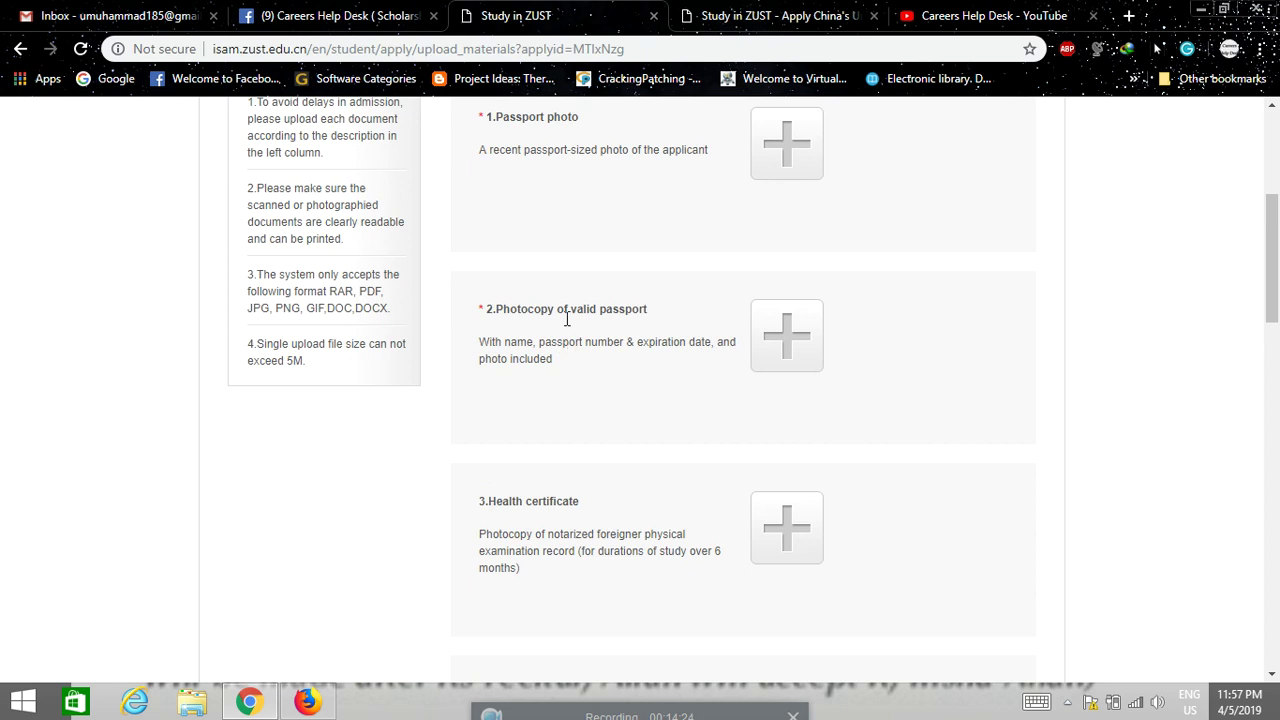
scroll(563, 170, "down", 1)
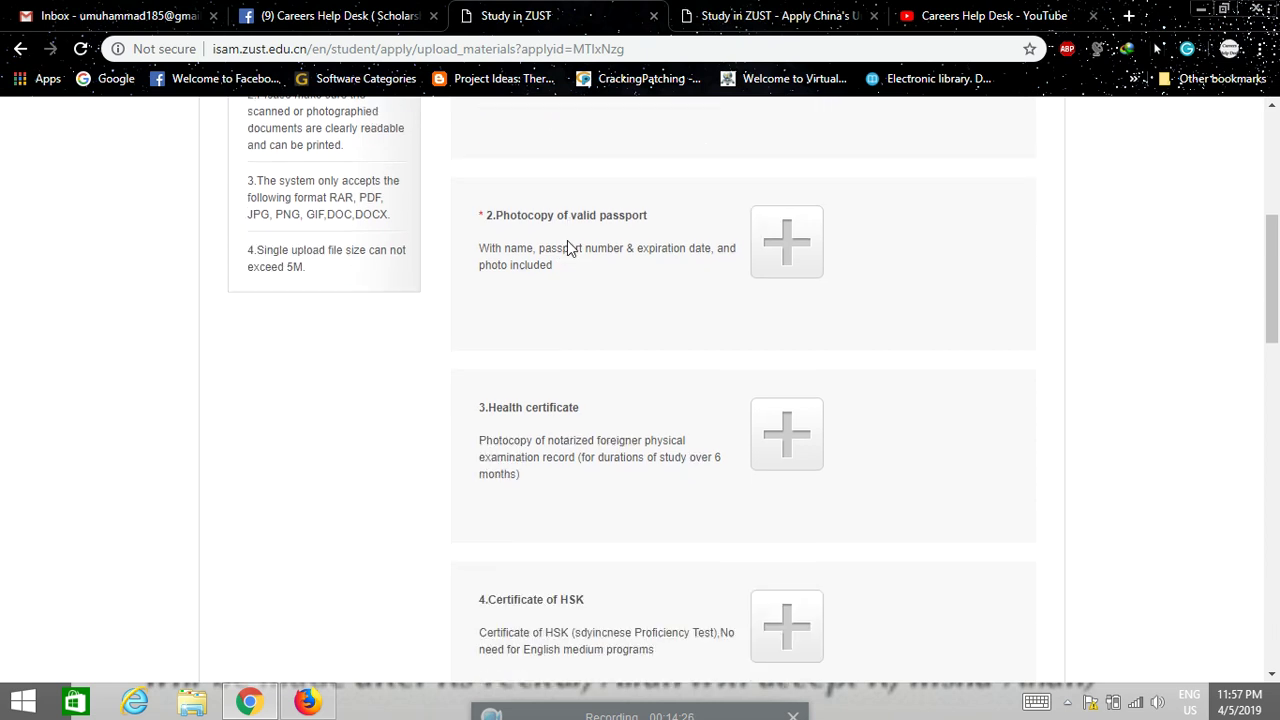
scroll(590, 262, "down", 1)
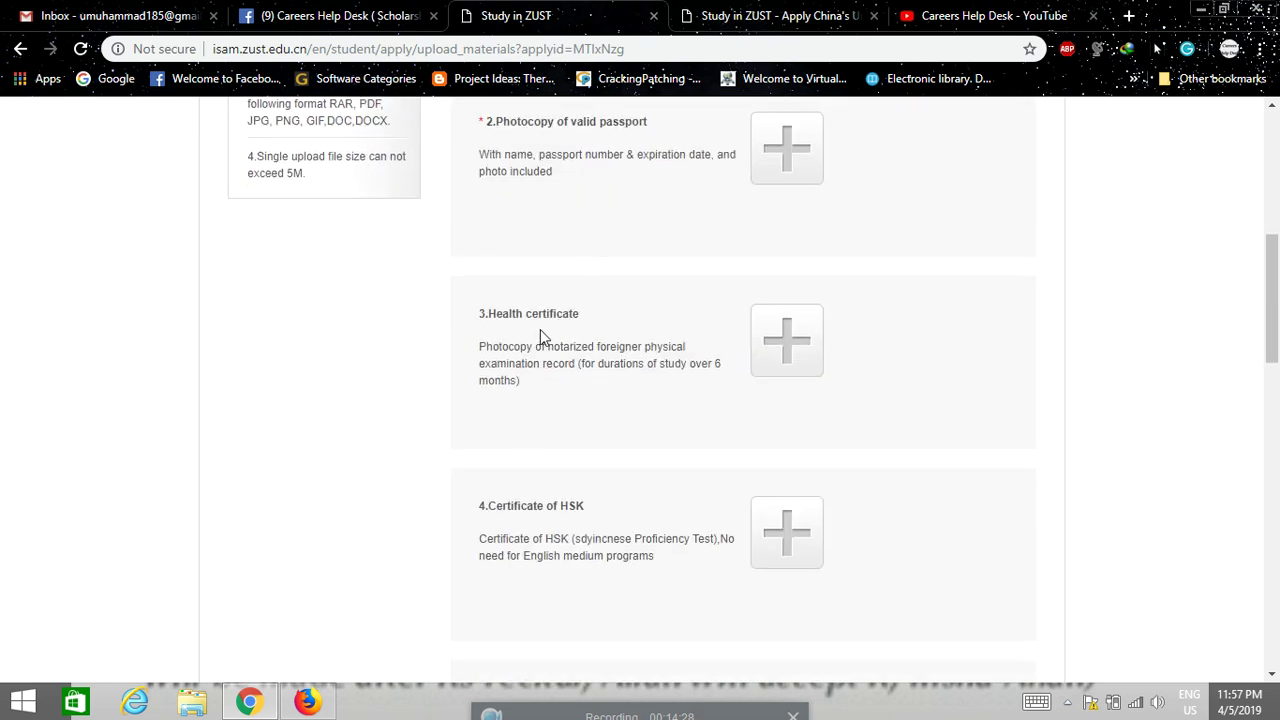
scroll(540, 332, "down", 3)
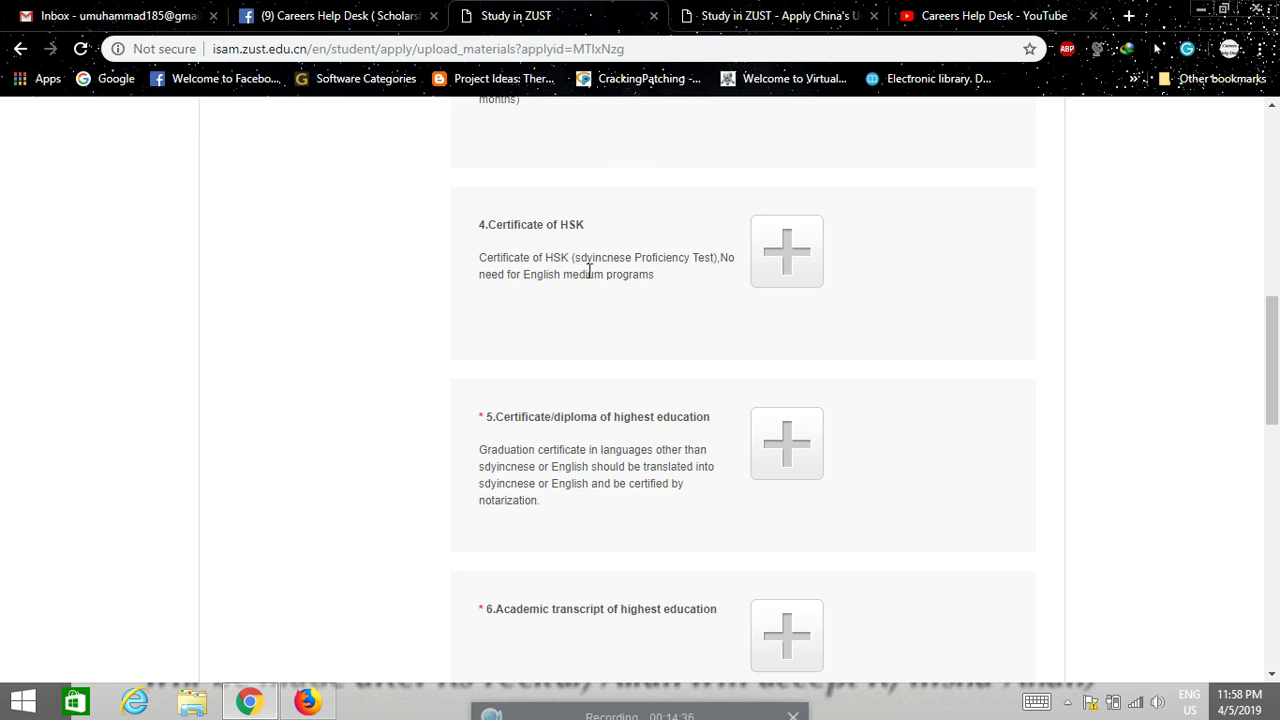
Read the remaining upload requirements, from the highest education certificate through to the confirmation signature
scroll(589, 270, "down", 2)
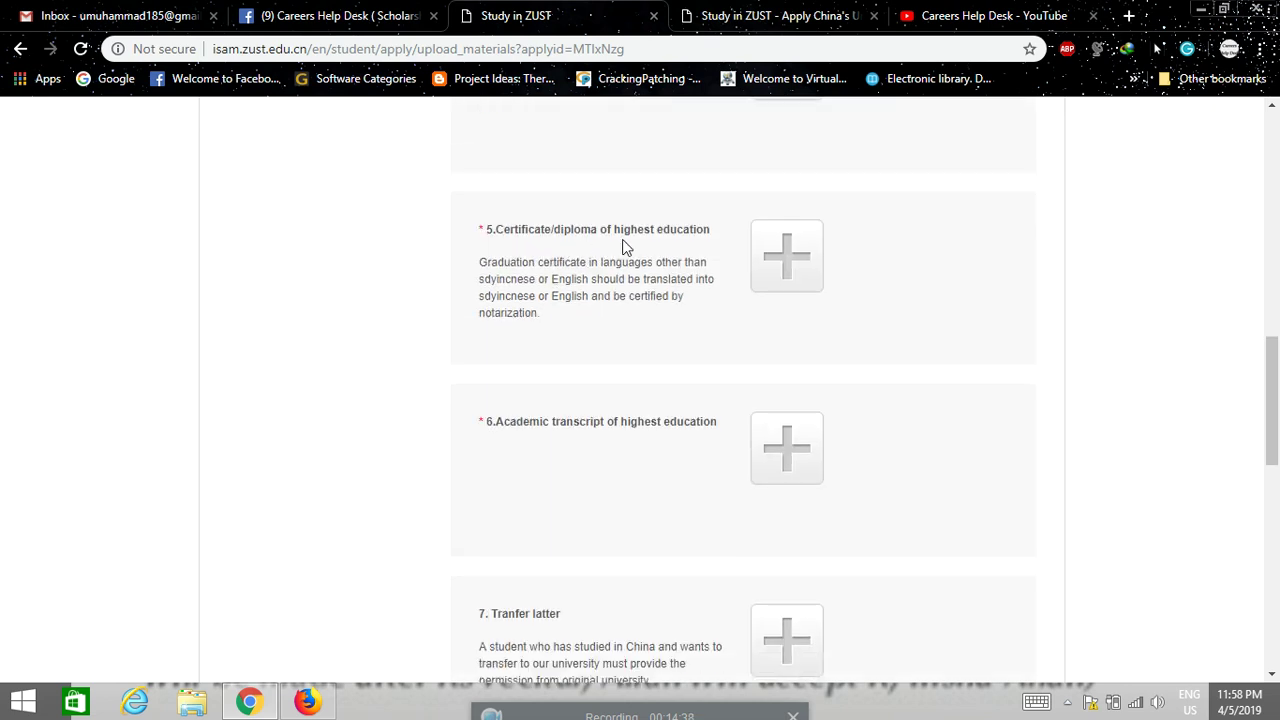
scroll(526, 309, "down", 2)
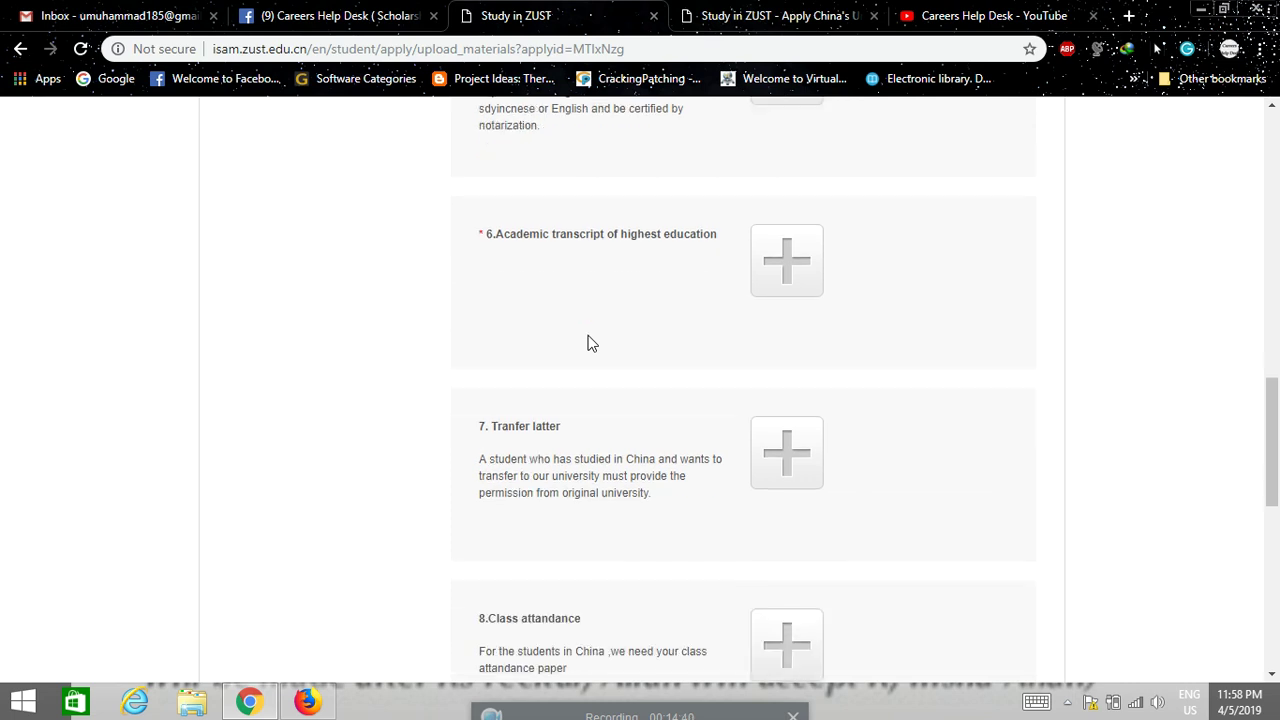
scroll(589, 343, "down", 2)
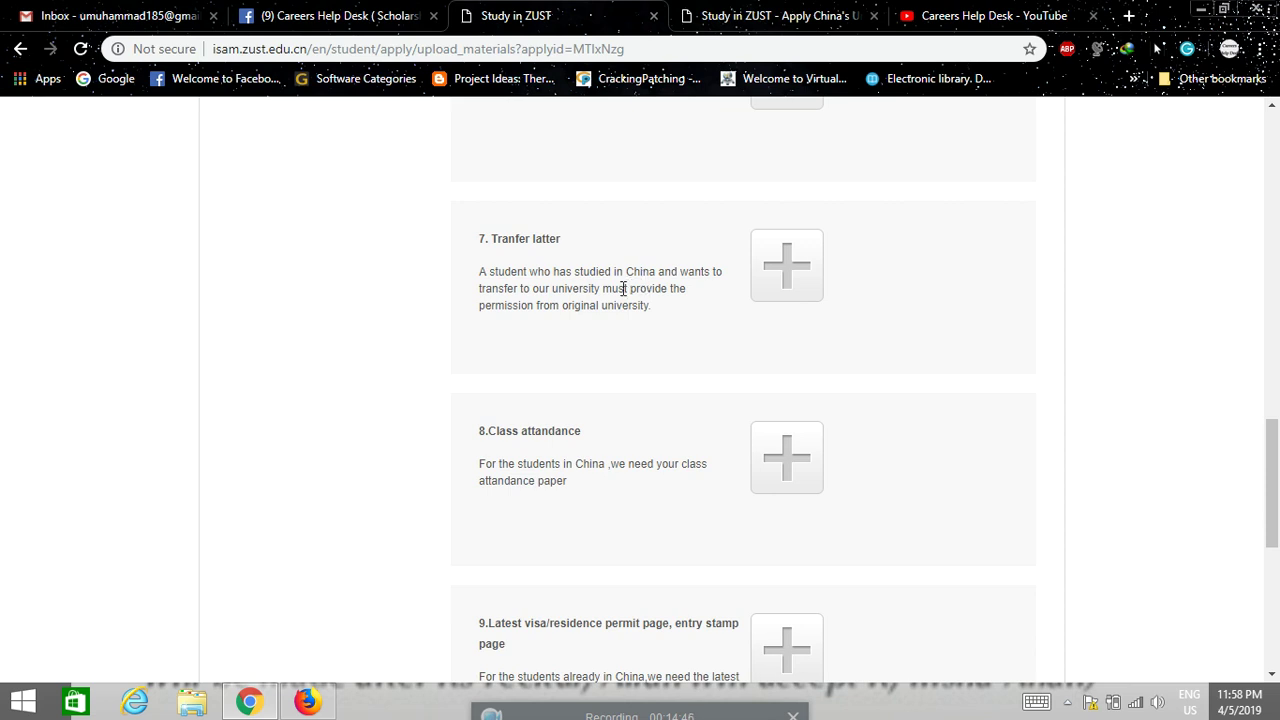
scroll(623, 289, "down", 2)
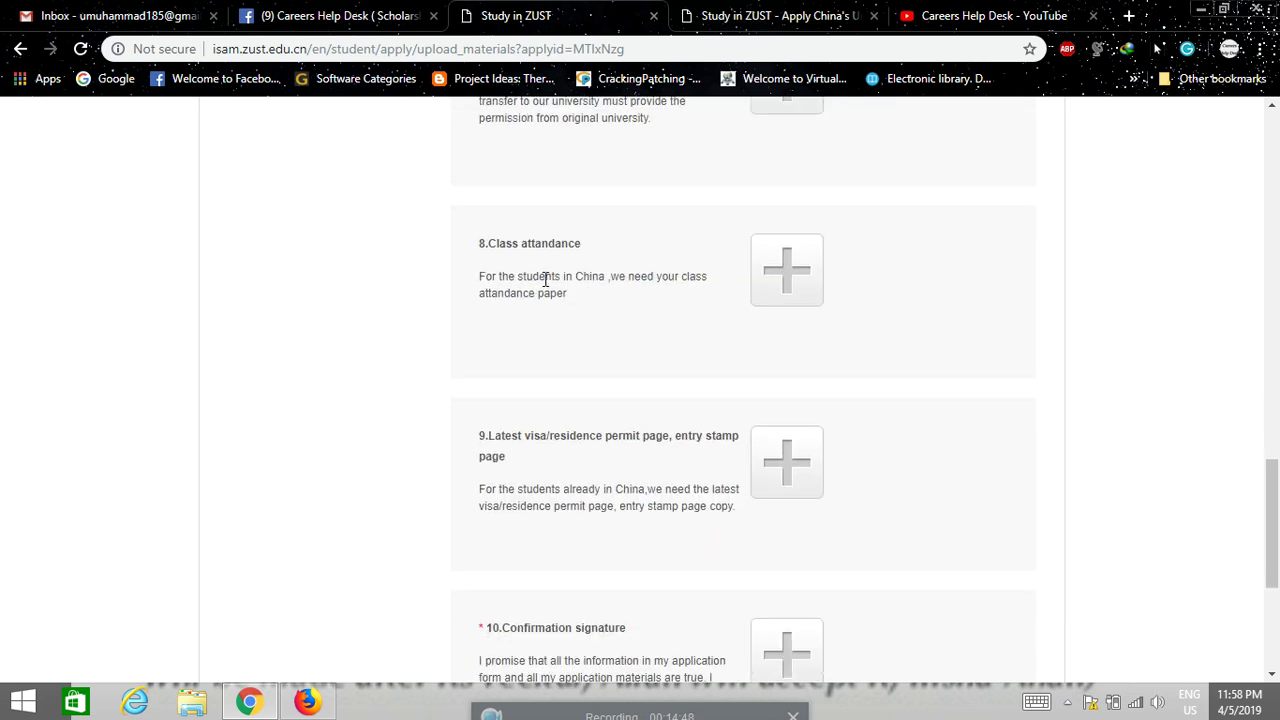
scroll(560, 276, "down", 2)
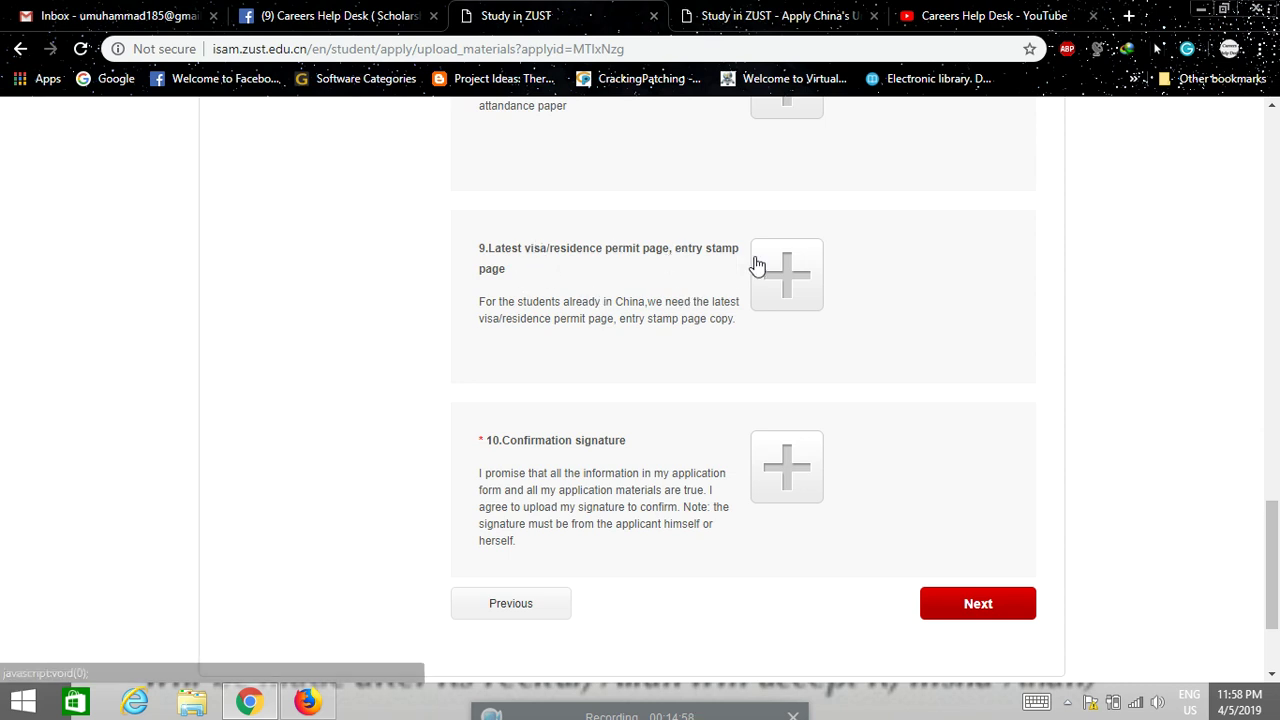
scroll(745, 264, "down", 1)
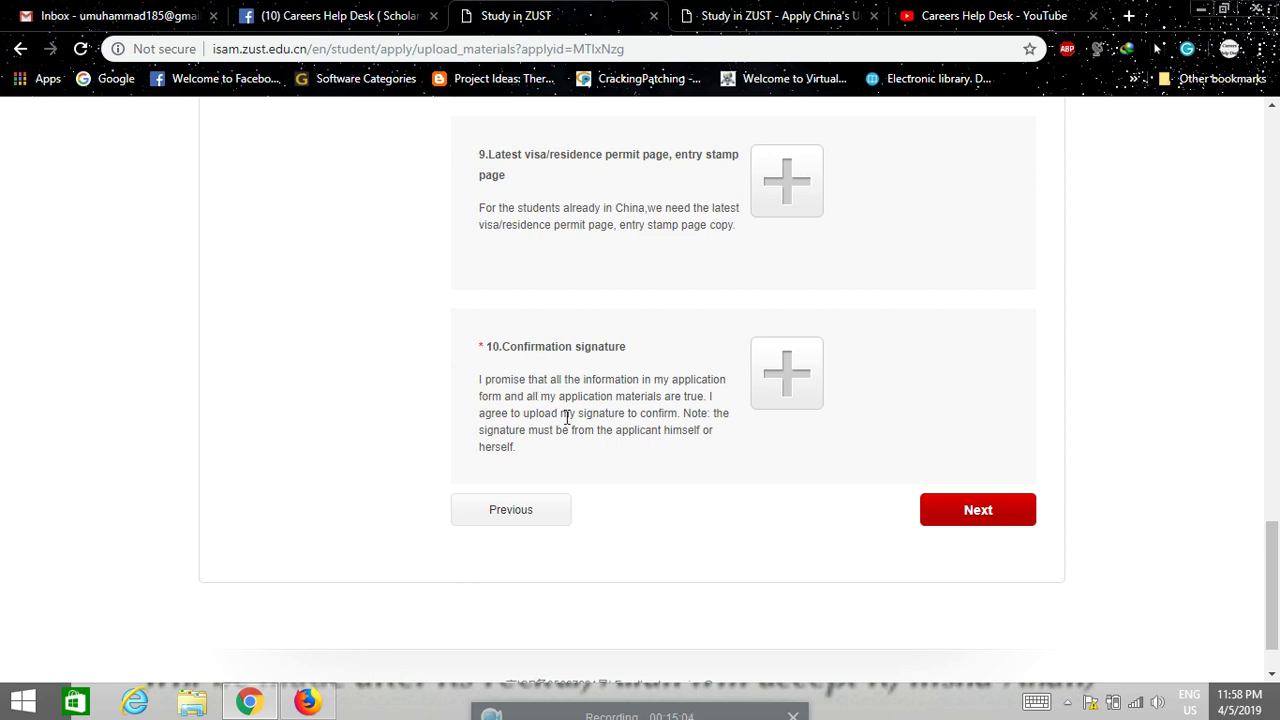
Open the Make Payment stage and highlight the application fee of the Civil Engineering program
scroll(394, 437, "up", 15)
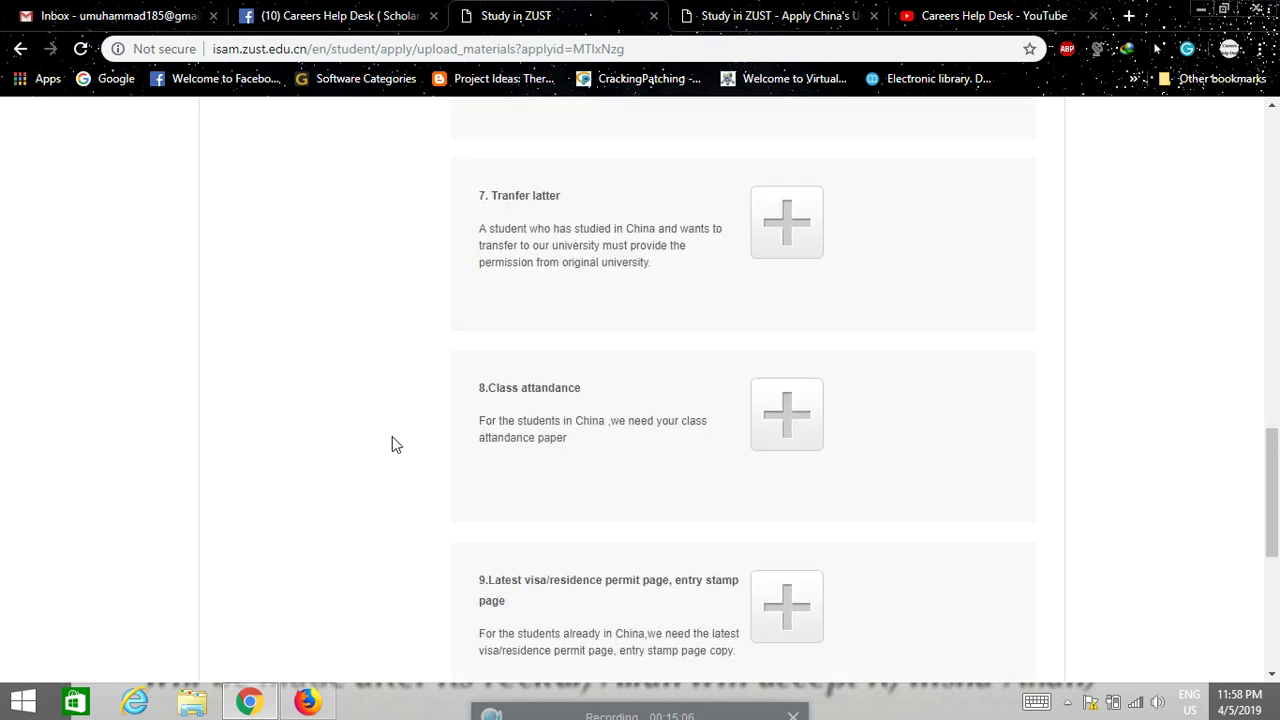
scroll(393, 439, "up", 2)
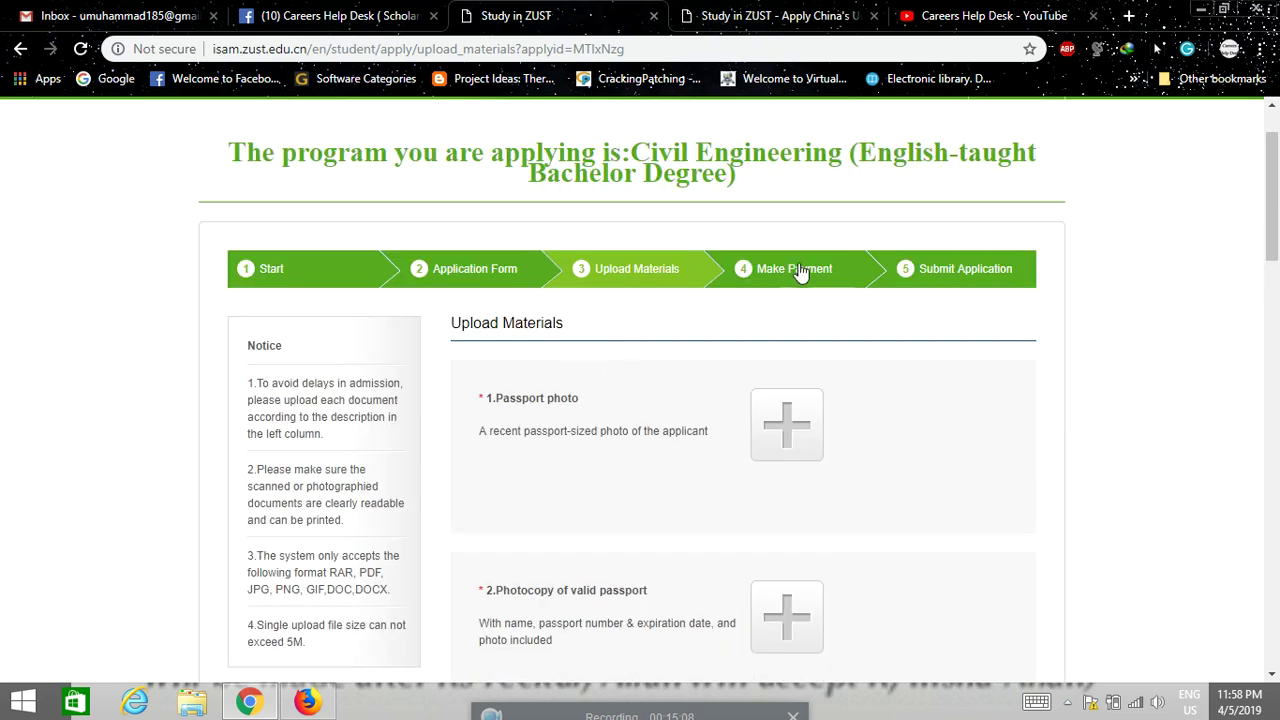
left_click(797, 268)
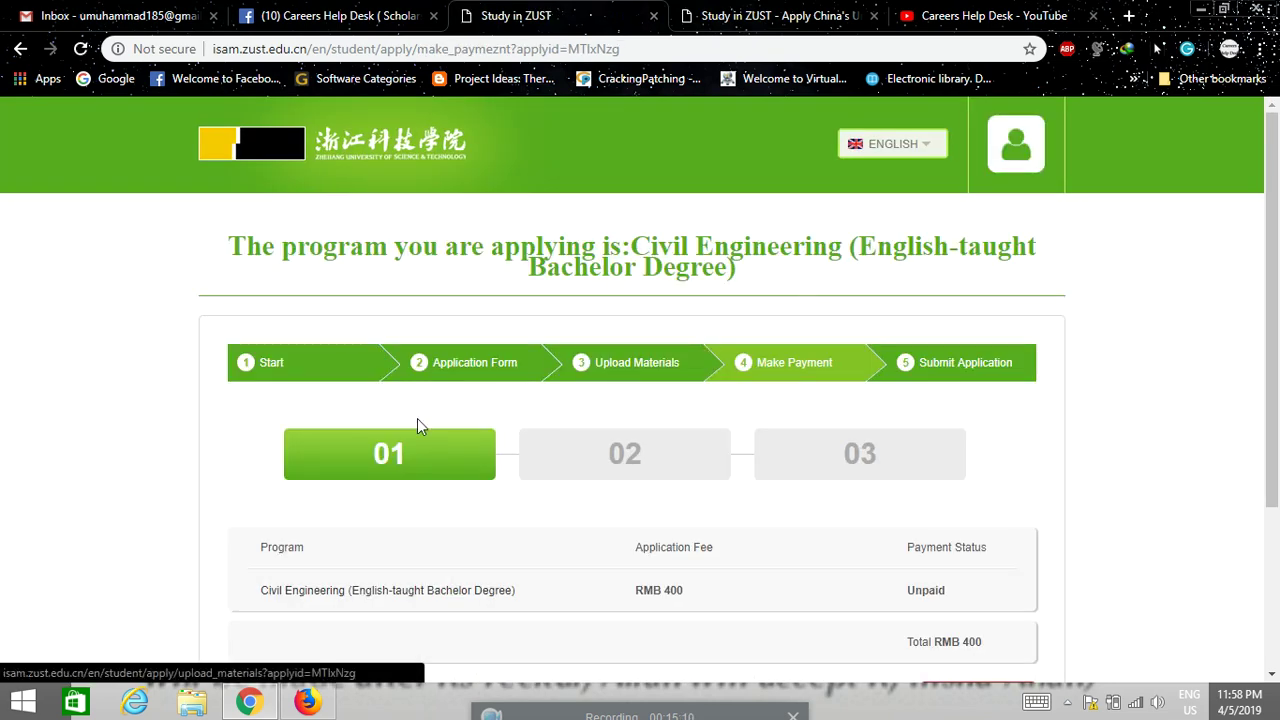
scroll(140, 440, "down", 2)
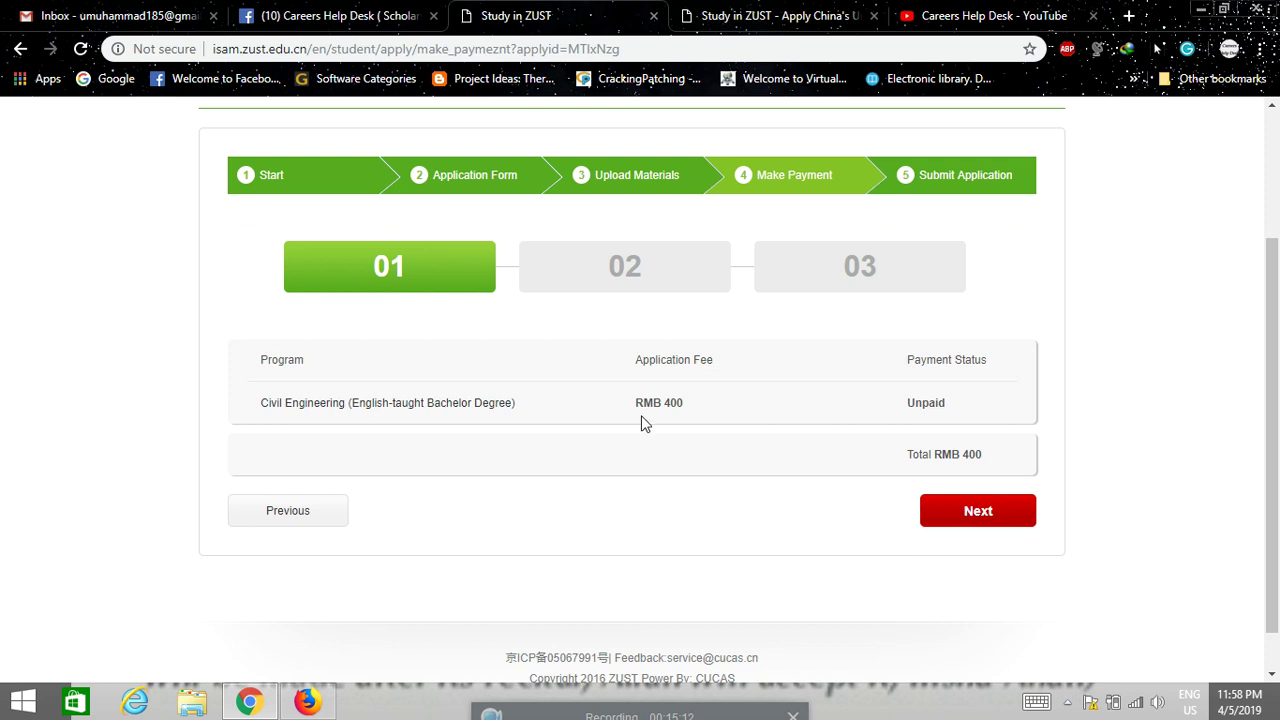
left_click_drag(637, 400, 684, 401)
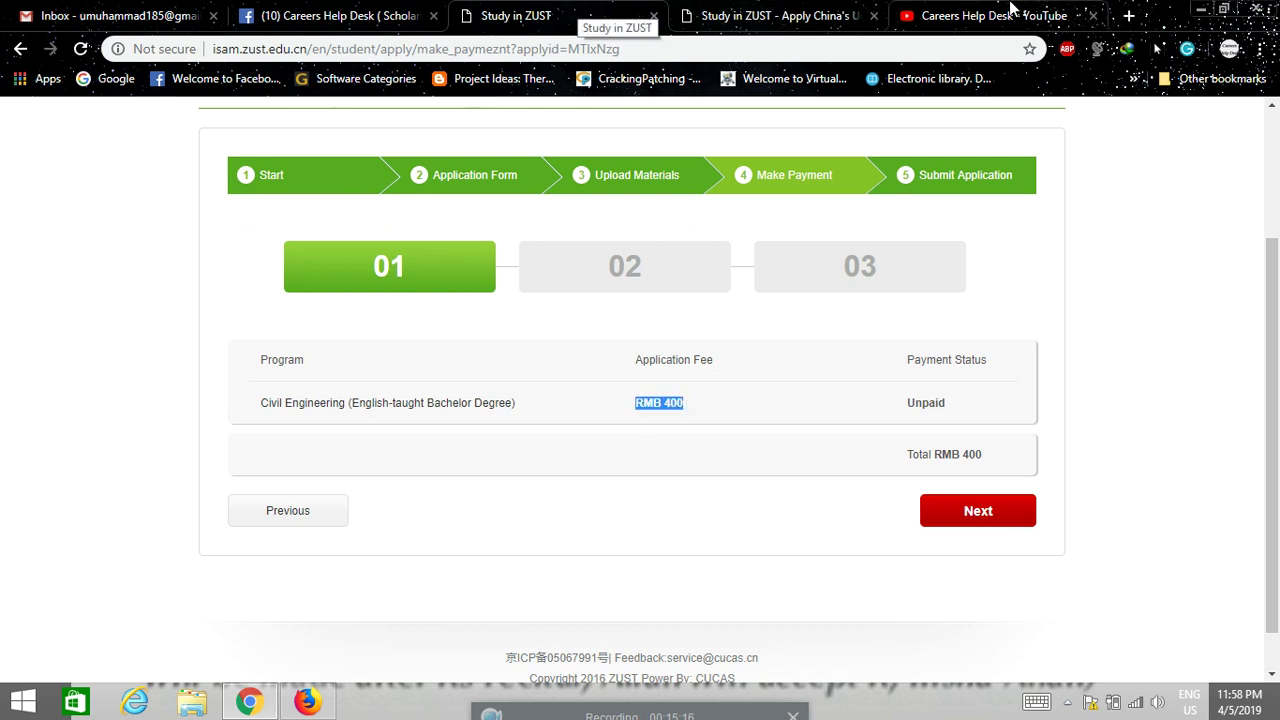
Search Google in a new tab for "400 rmb to pkr" to convert the application fee
left_click(1129, 15)
left_click(120, 79)
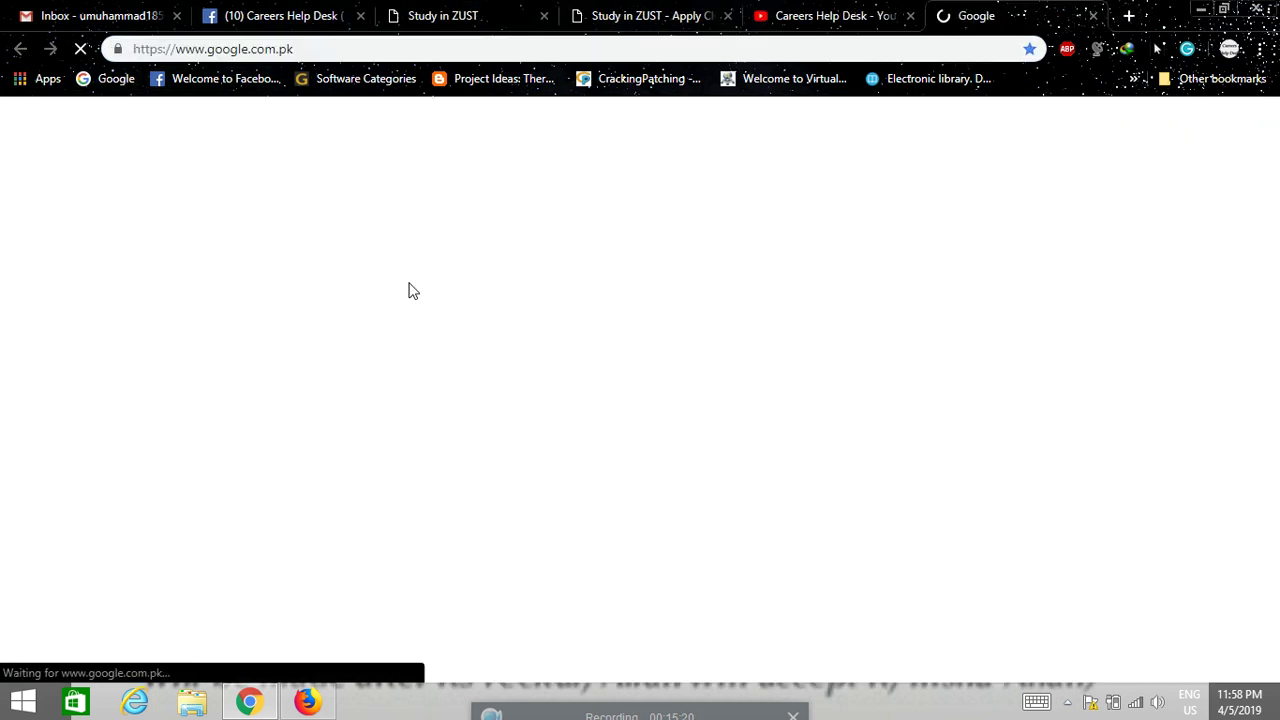
type("400 r")
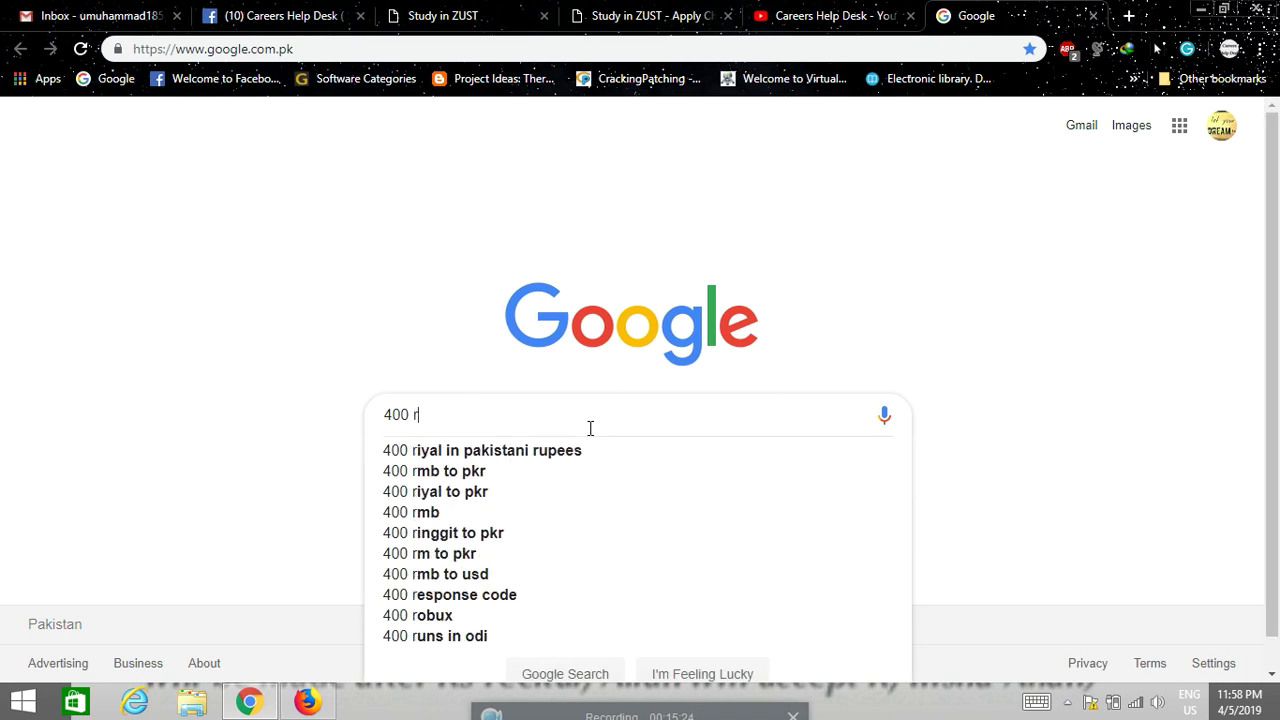
type("mb to pkr")
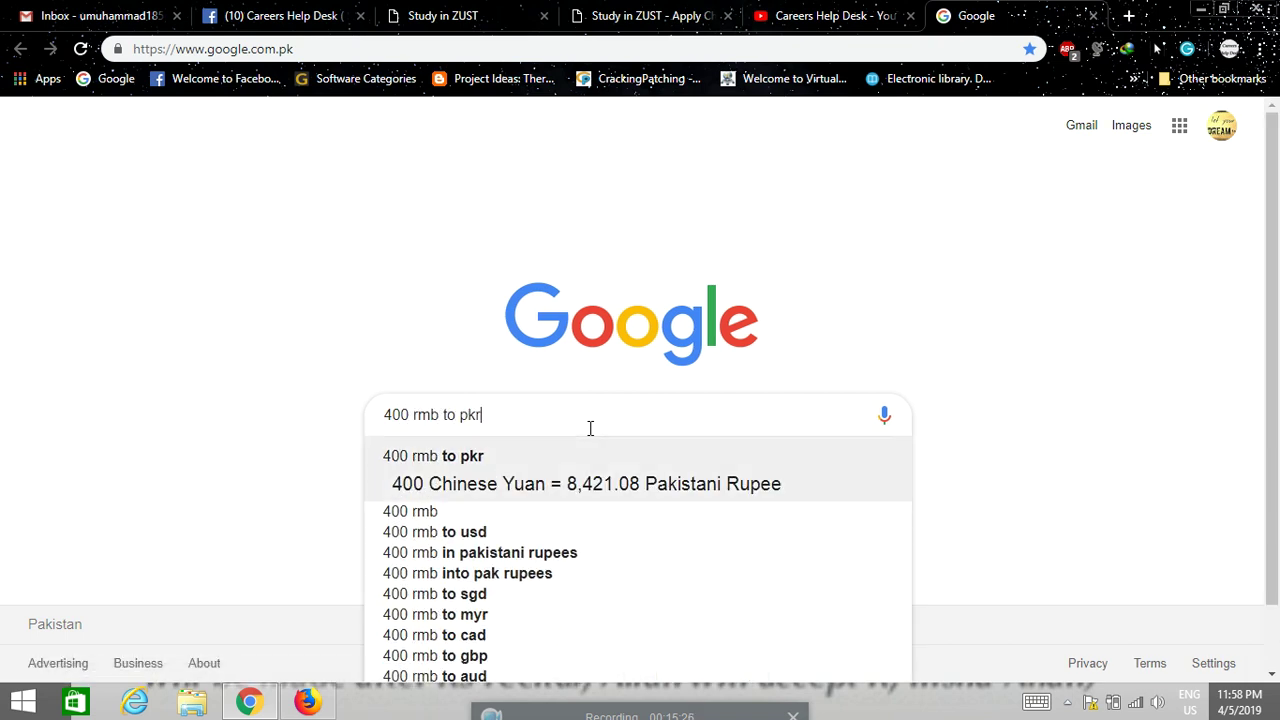
key("Return")
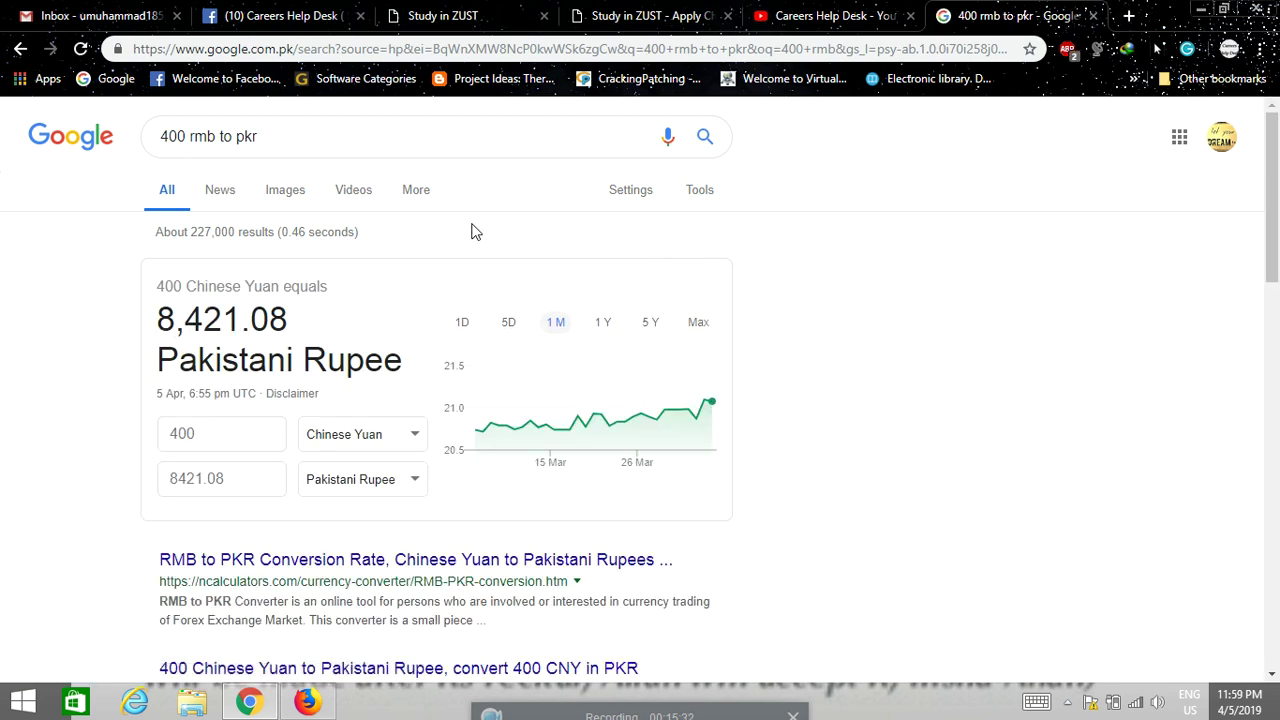
Return to the ZUST payment page and look over its payment stages and fee table
left_click(675, 12)
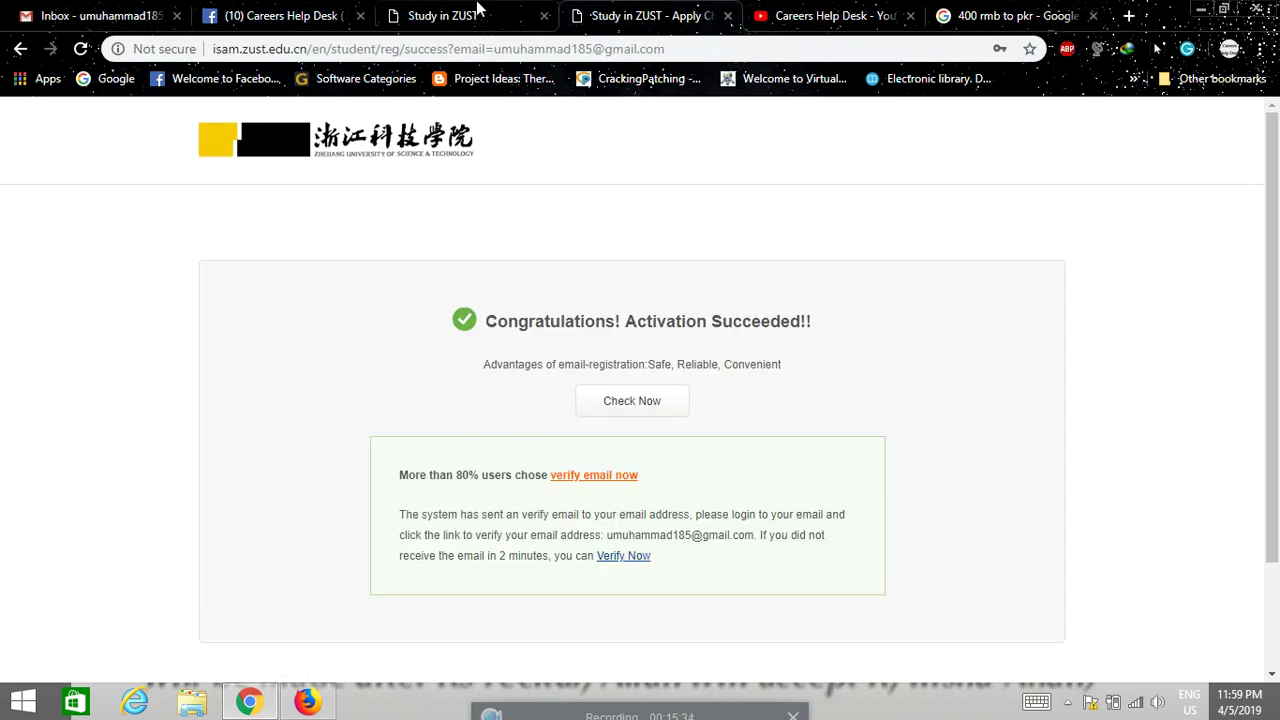
left_click(445, 15)
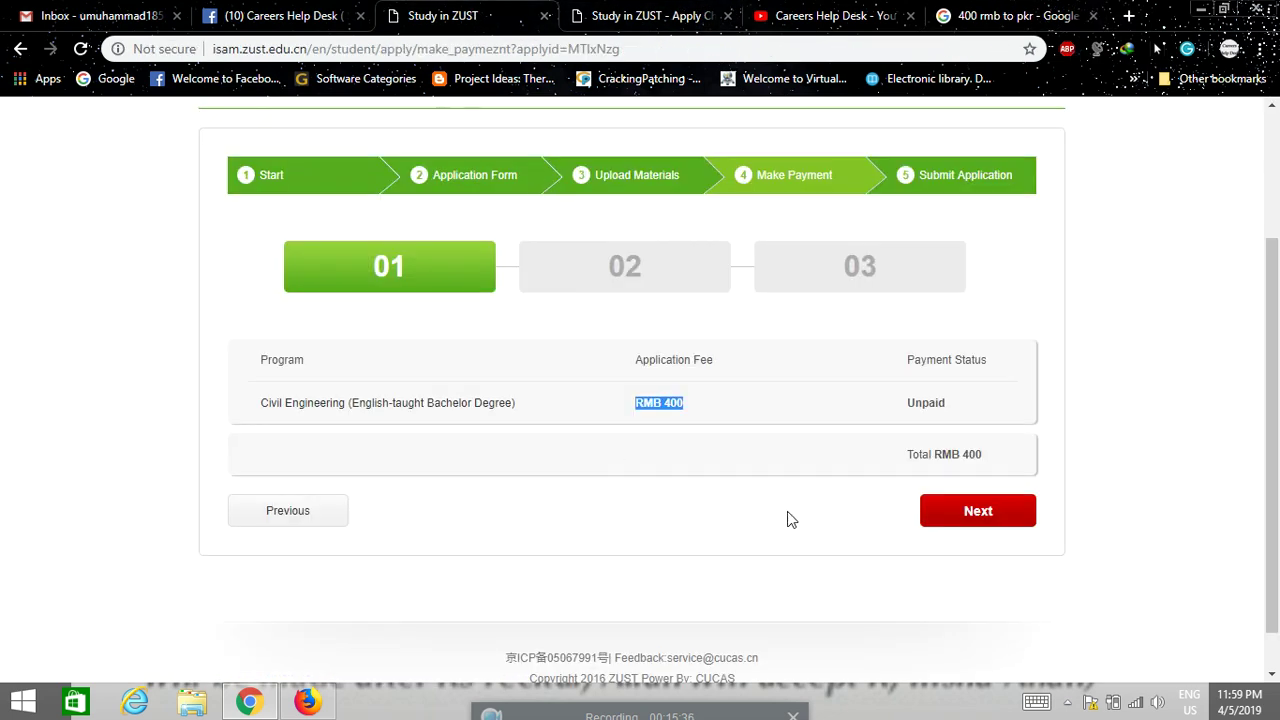
scroll(740, 520, "up", 2)
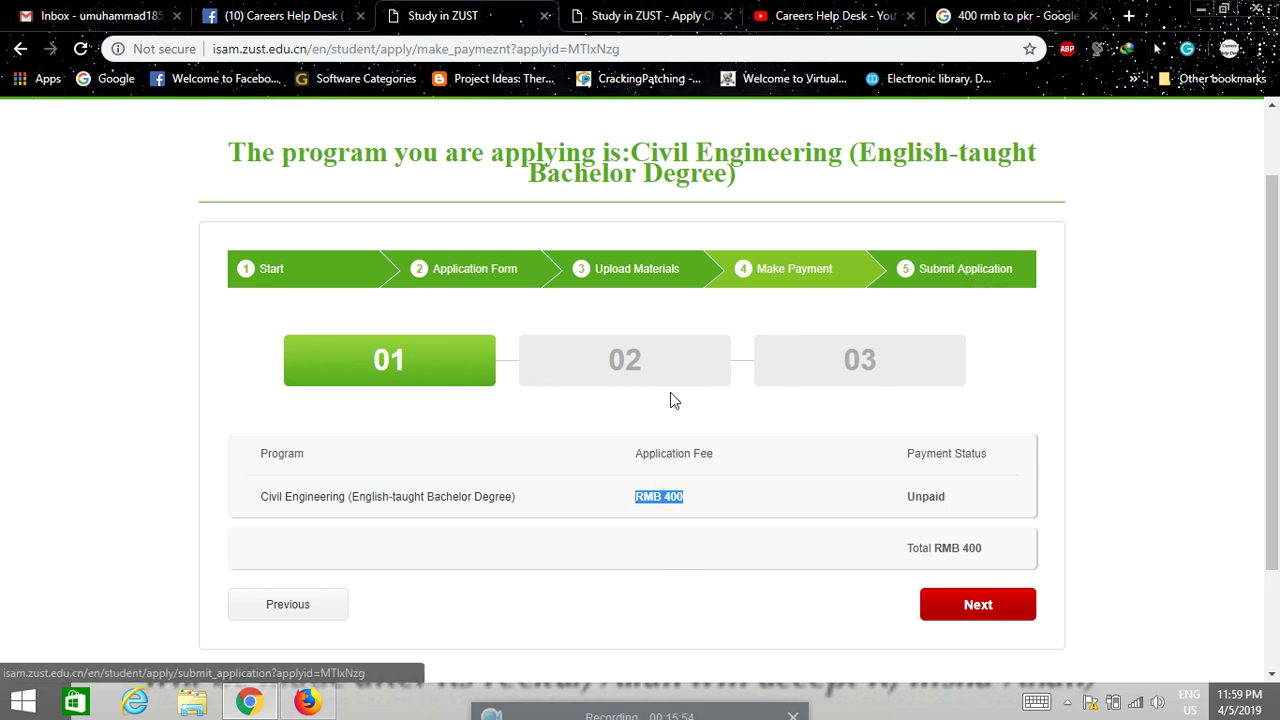
scroll(675, 436, "down", 3)
scroll(673, 450, "up", 3)
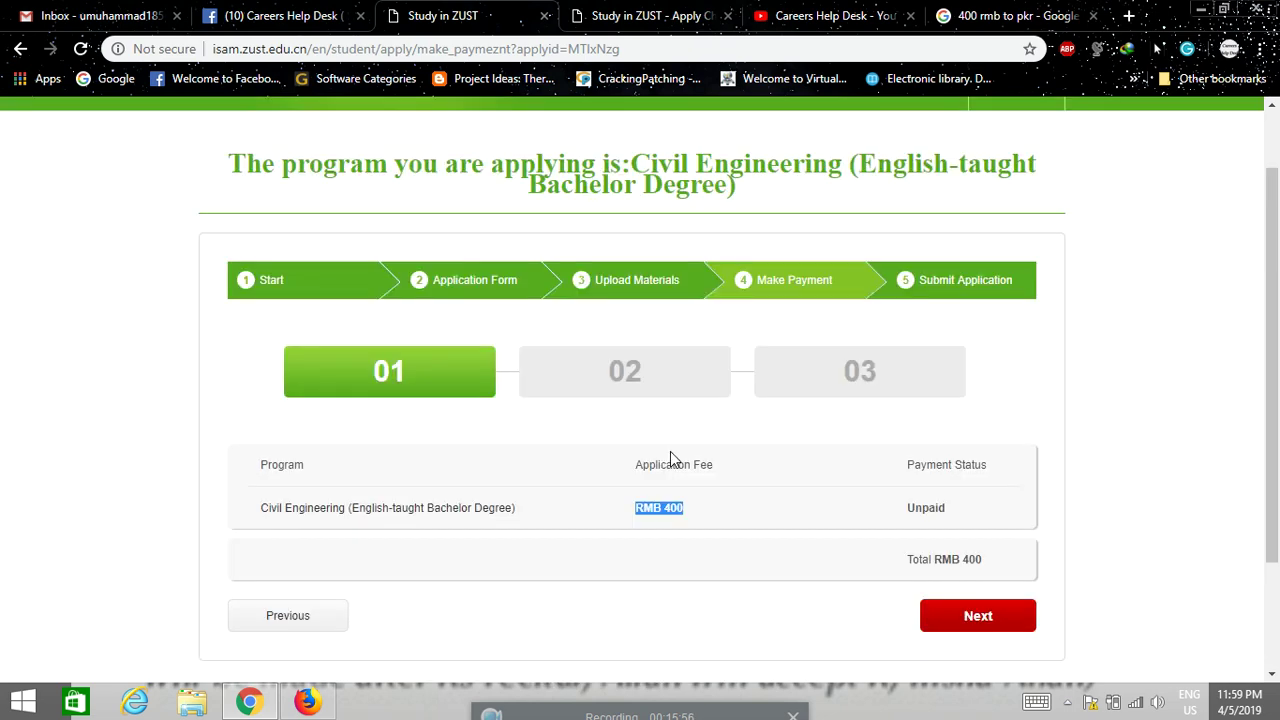
Close both ZUST pages and show the Careers Help Desk channel's videos on YouTube
left_click(727, 16)
left_click(576, 17)
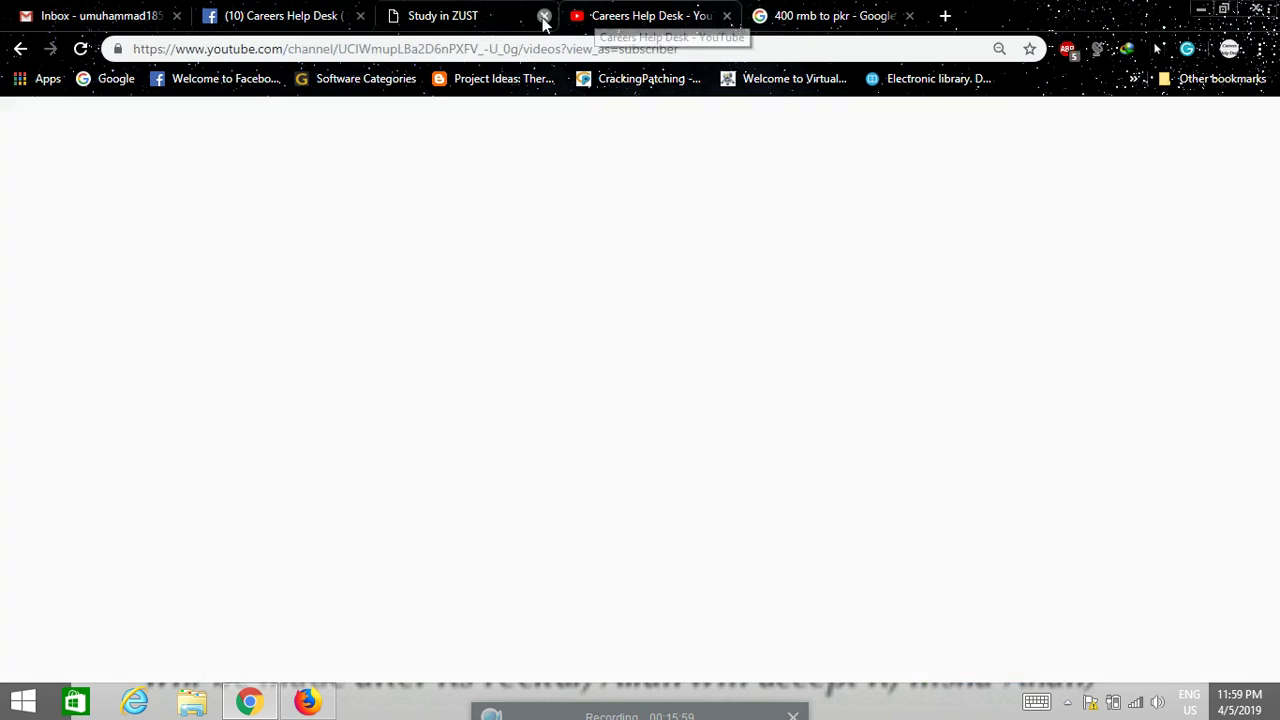
scroll(727, 563, "up", 5)
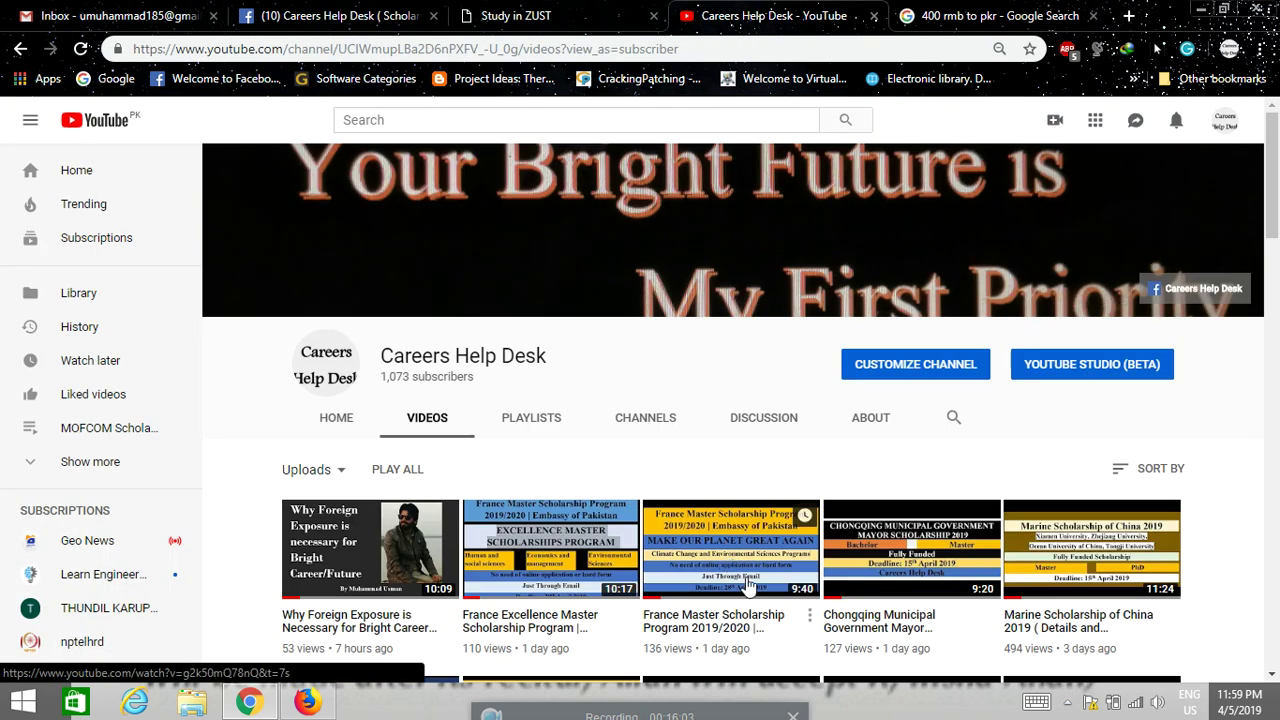
left_click(653, 17)
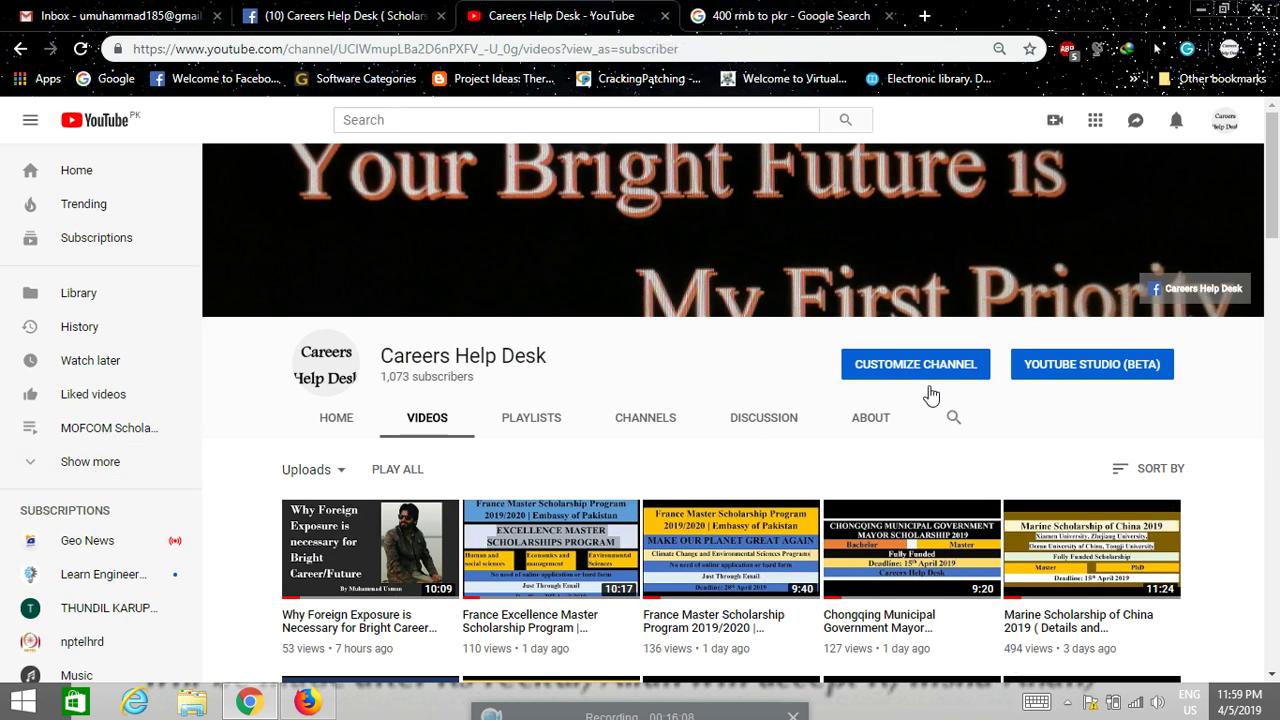
Bring up the Apowersoft Screen Recorder Pro window from its background process
left_click(1067, 704)
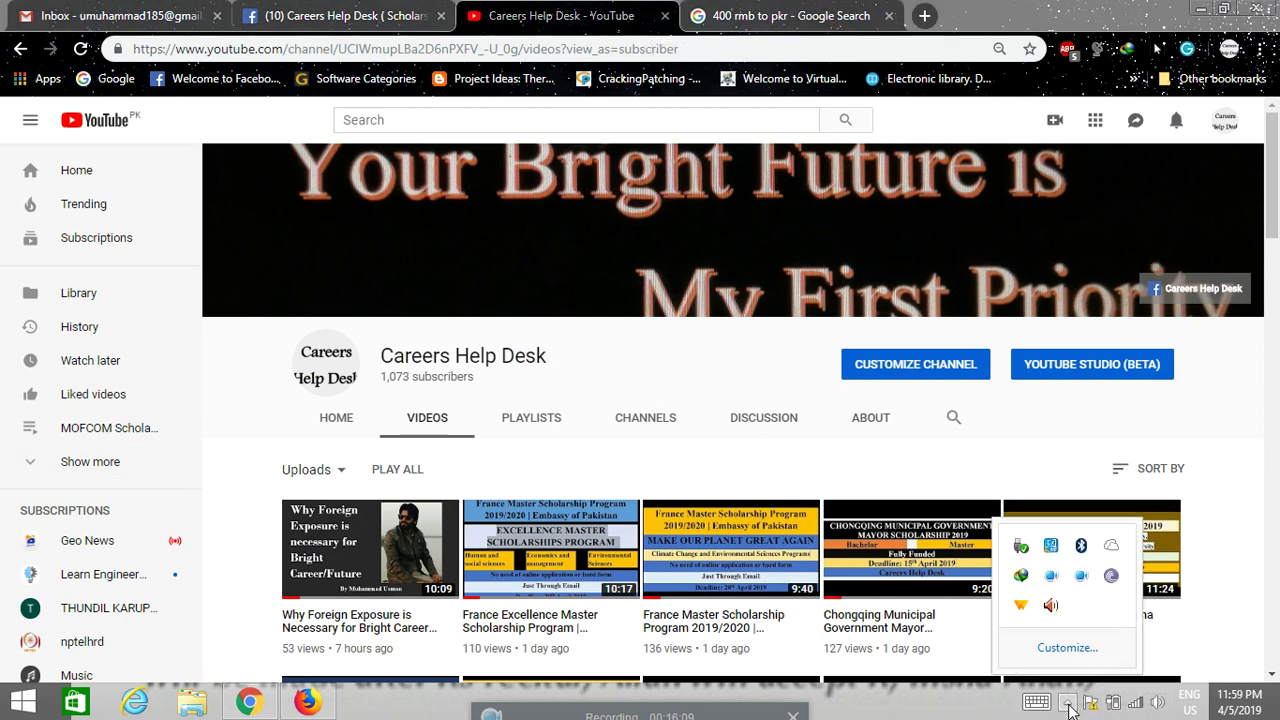
left_click(1081, 577)
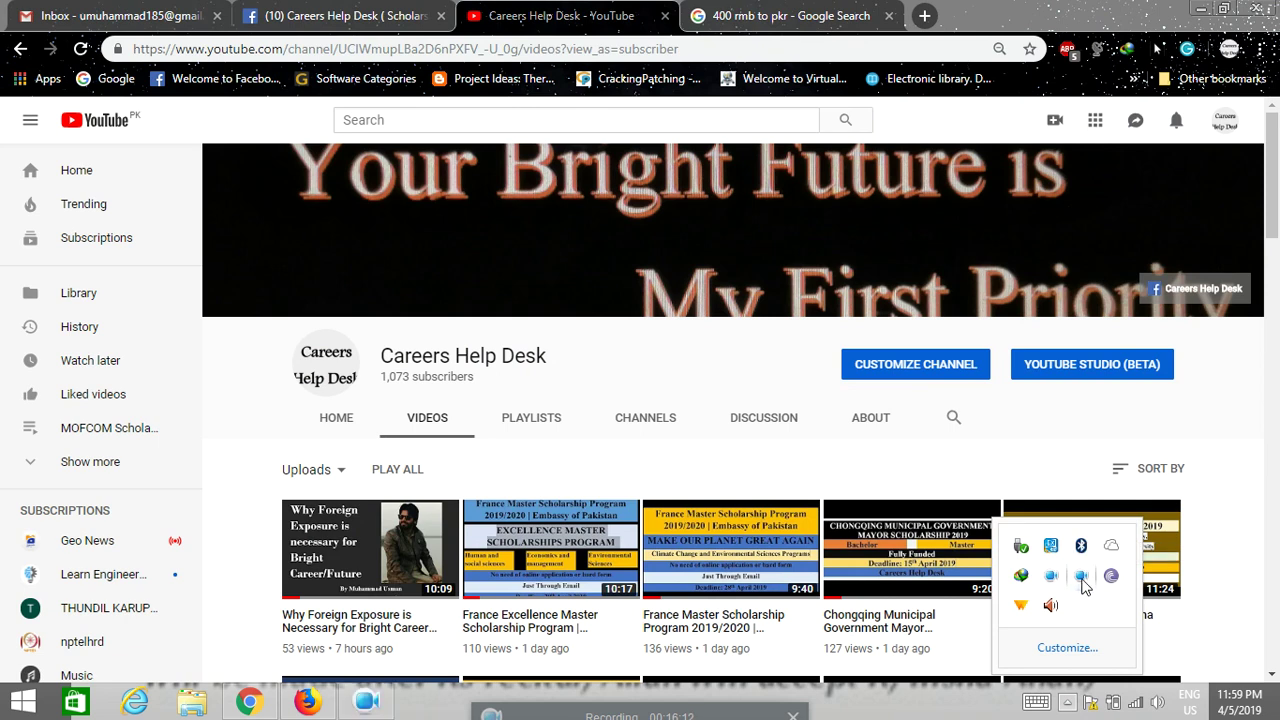
left_click(366, 701)
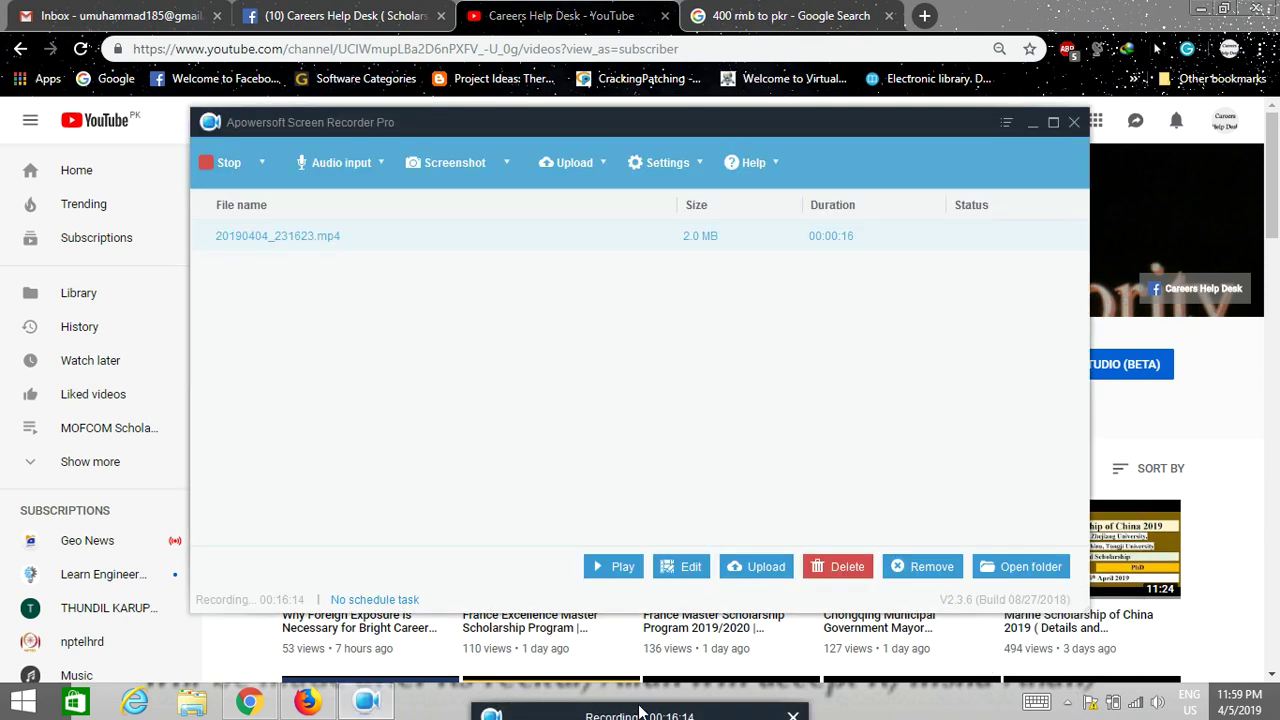